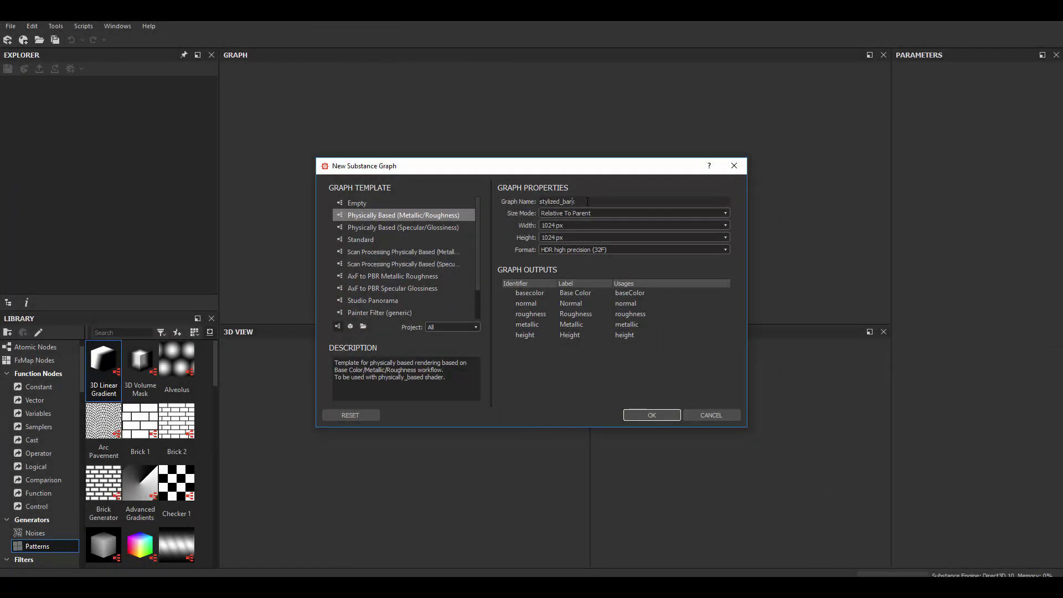
- Create the 3dex_stylized_bark graph from the Physically Based (Metallic/Roughness) template
left_click(652, 415)
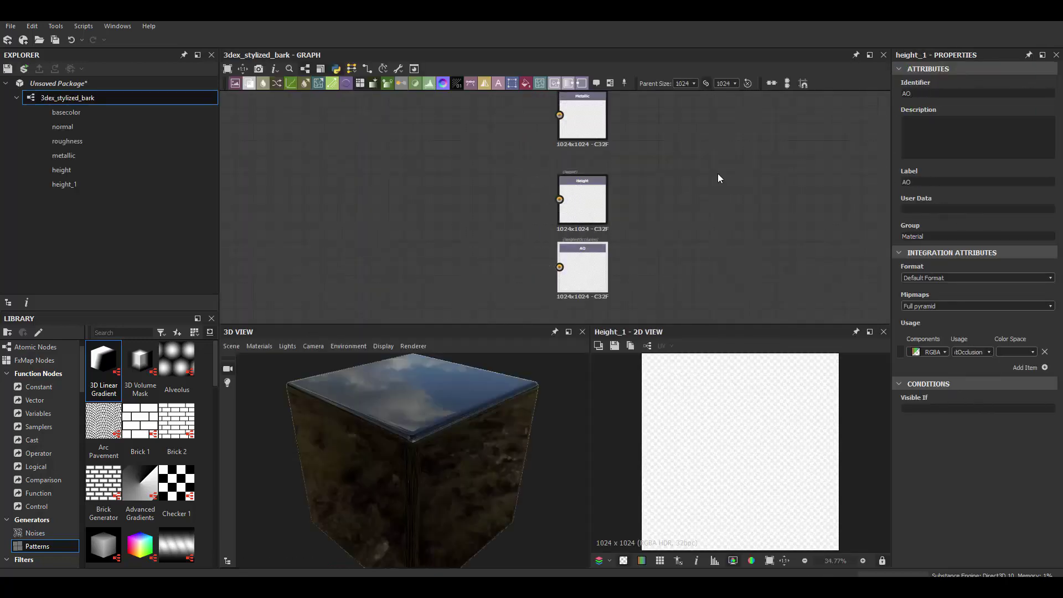
- Add a hard-edged Polygon 2 hexagon and wire it into a Shape Extrude node
left_click_drag(214, 363, 221, 466)
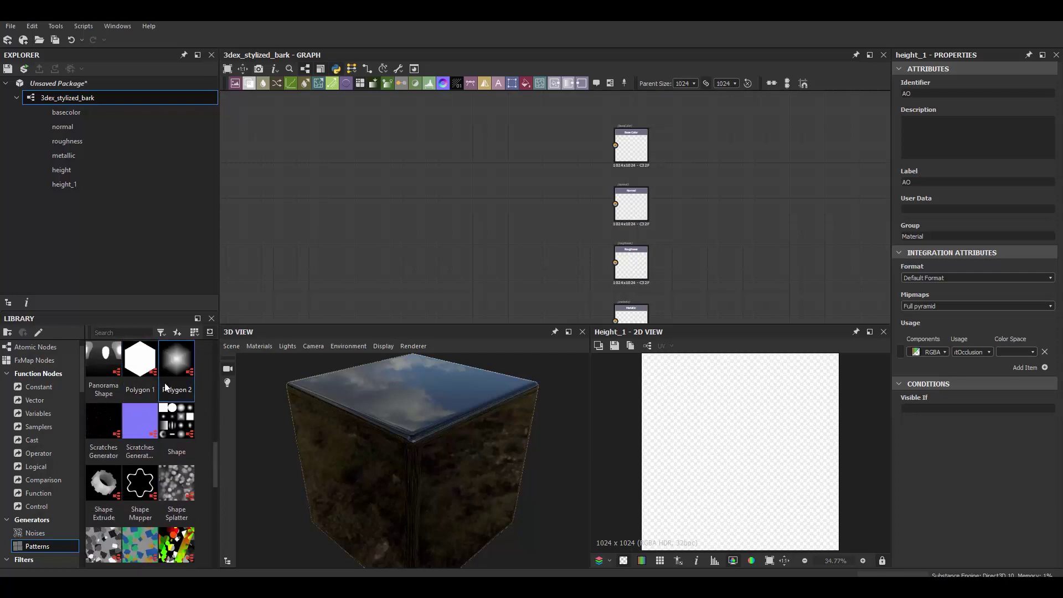
left_click_drag(177, 361, 436, 181)
scroll(974, 387, "down", 5)
left_click_drag(997, 472, 905, 472)
left_click_drag(104, 483, 566, 194)
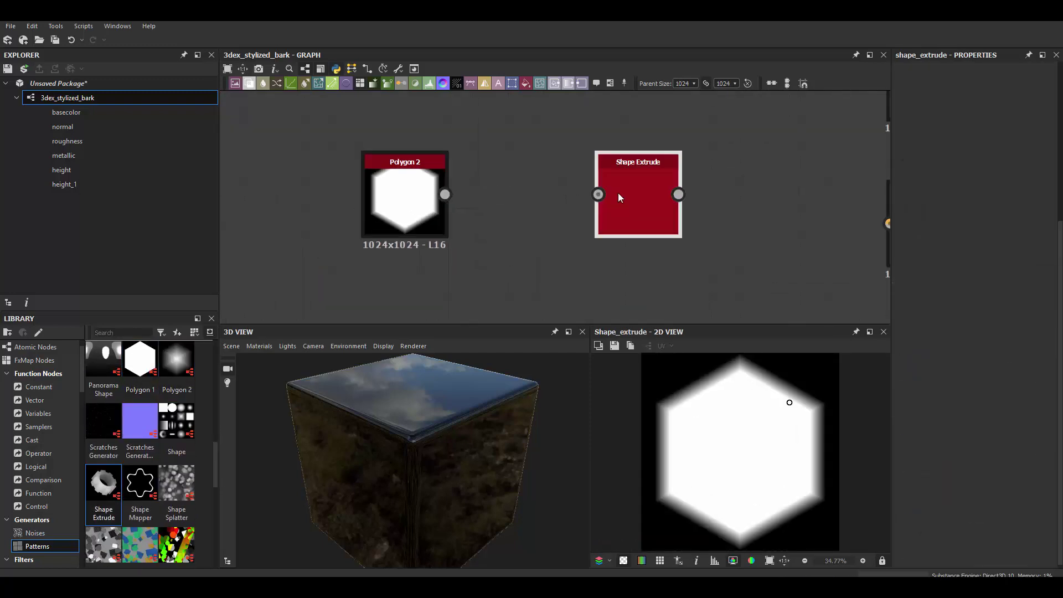
left_click_drag(446, 194, 526, 194)
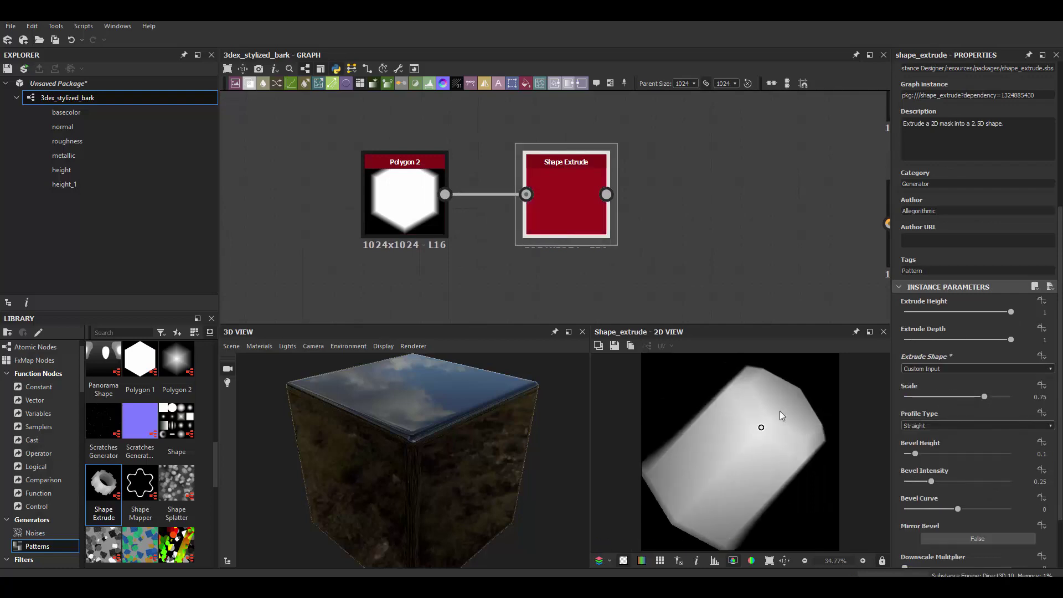
left_click_drag(566, 166, 551, 283)
- Add Tile Sampler and Splatter nodes through the node search
key("space")
type("tile")
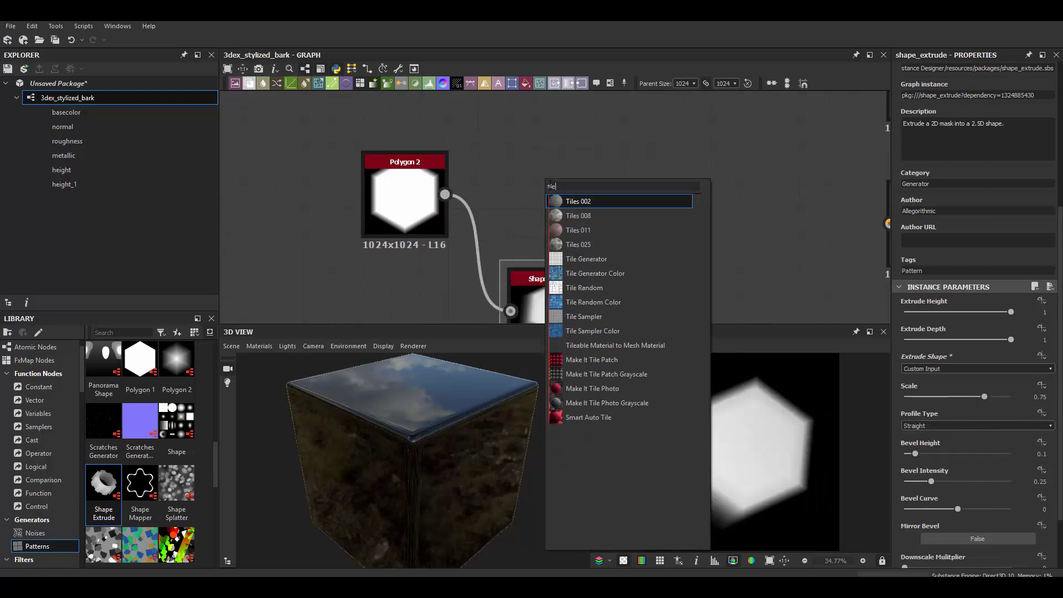
type("sampler")
key("Return")
scroll(569, 207, "down", 1)
key("space")
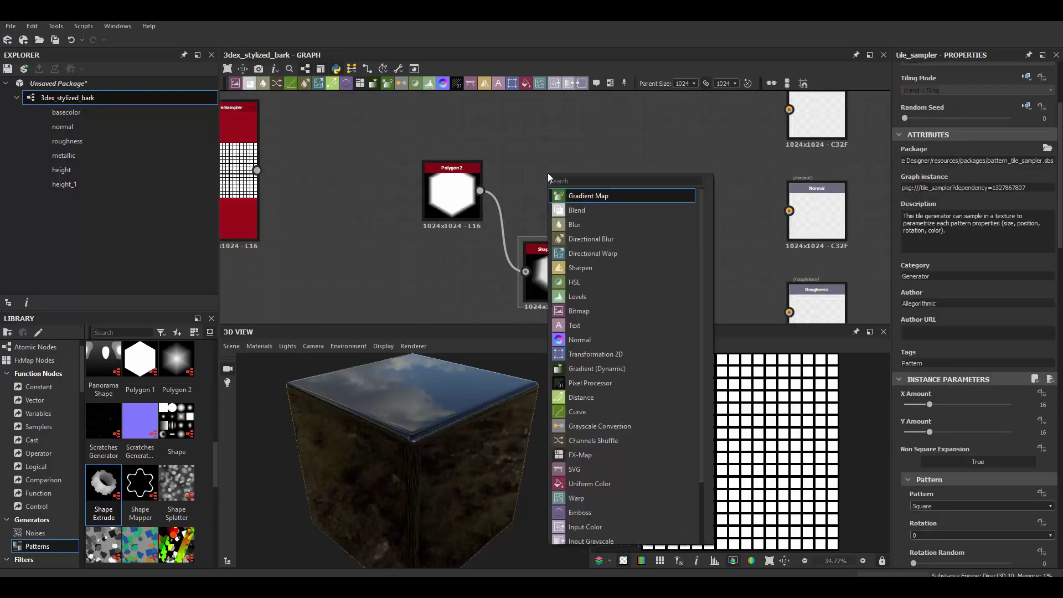
key("Escape")
scroll(581, 216, "up", 2)
scroll(969, 448, "down", 5)
- Give the splattered hexagons grey luminance variation, larger taller size and -5.6 rotation
left_click_drag(914, 553, 966, 554)
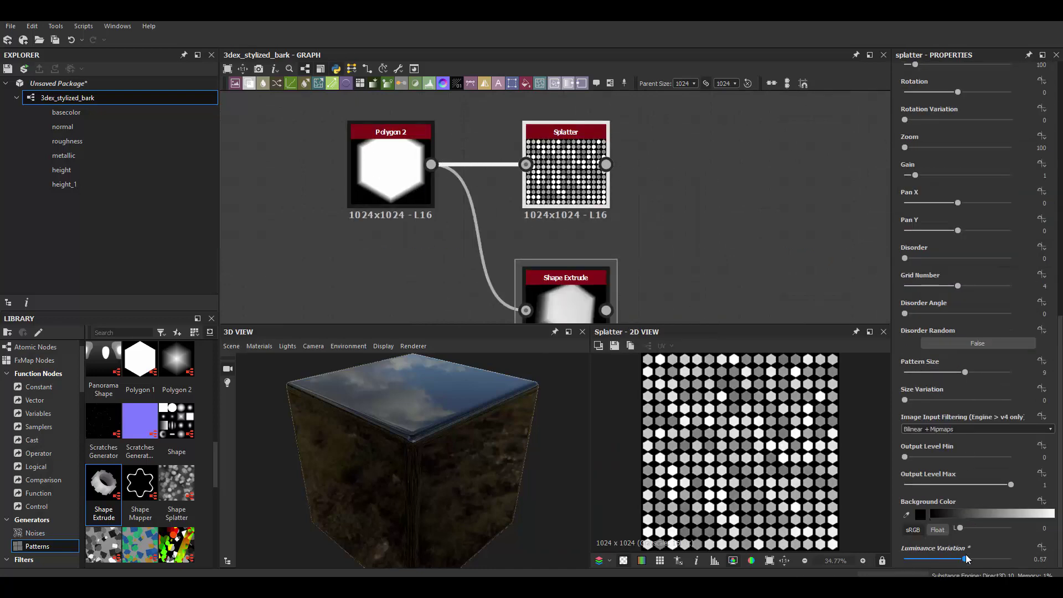
scroll(926, 337, "up", 5)
left_click_drag(927, 336, 931, 336)
left_click_drag(930, 364, 930, 336)
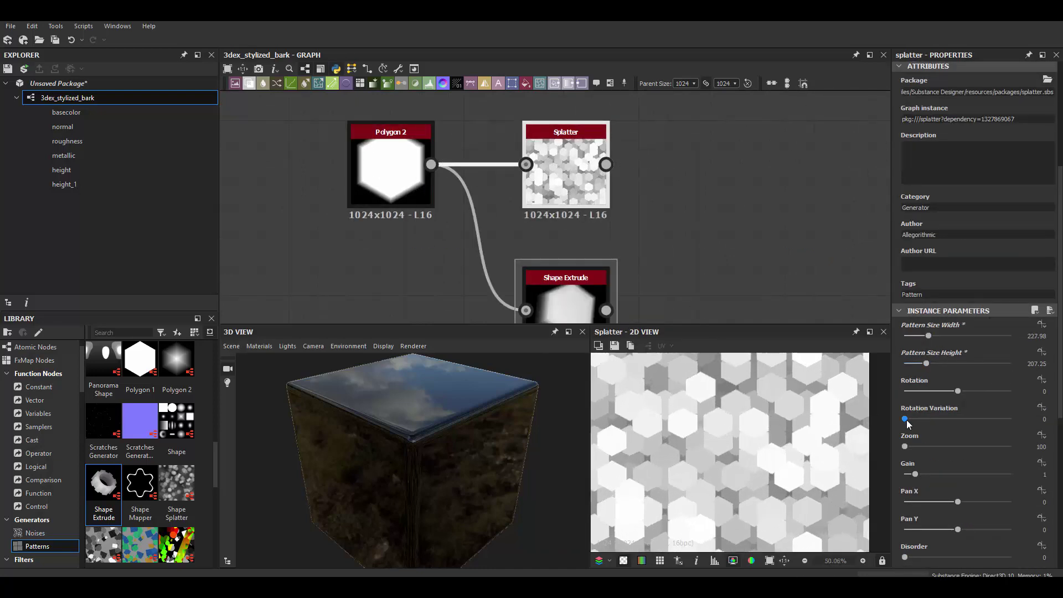
left_click_drag(961, 395, 958, 392)
left_click_drag(927, 364, 950, 365)
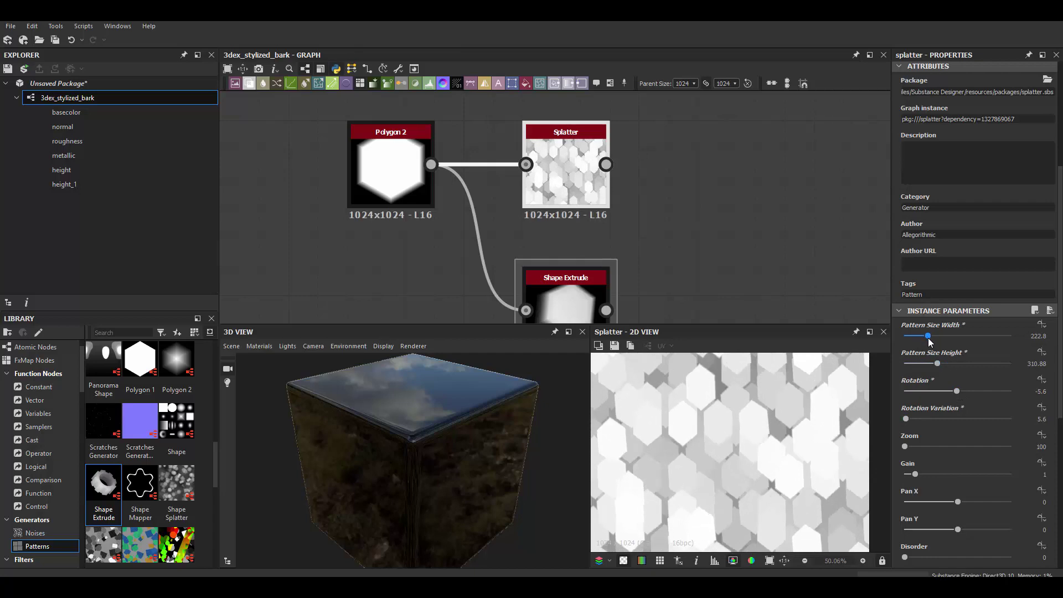
scroll(969, 415, "down", 3)
- Soften the Polygon 2 gradient falloff
left_click(390, 166)
left_click_drag(919, 467, 964, 465)
scroll(780, 420, "down", 3)
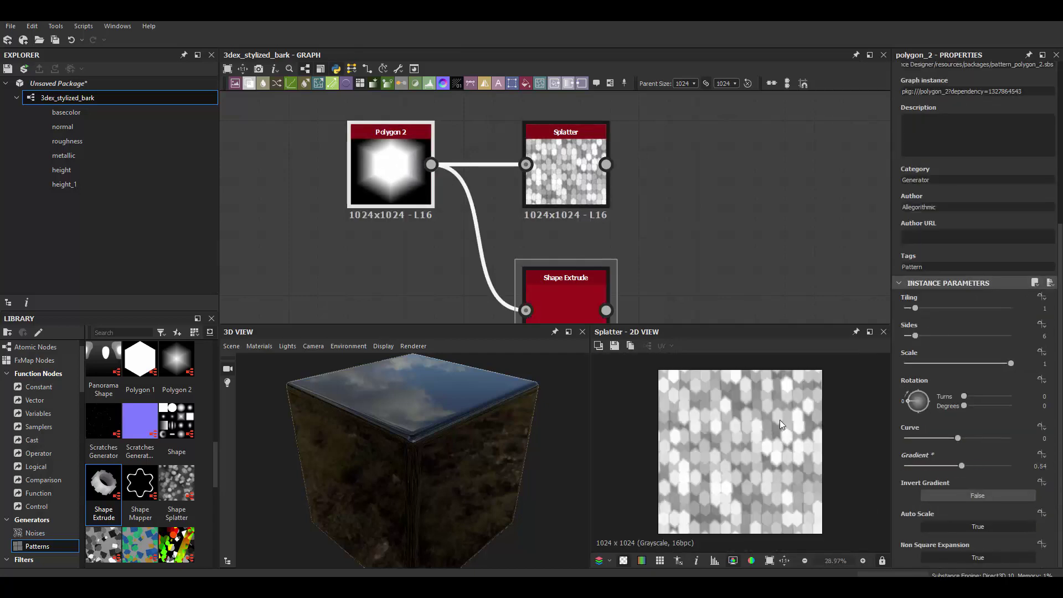
scroll(579, 198, "down", 3)
- Add a Normal node fed by the Splatter output
left_click_drag(518, 188, 571, 233)
type("normal")
key("Return")
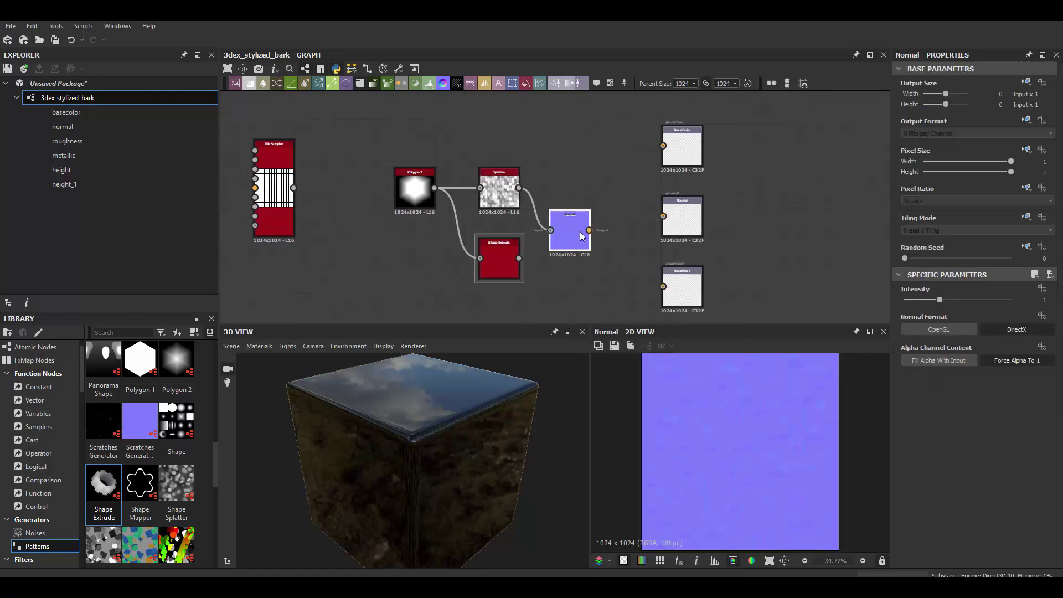
- Feed grey Uniform Color into base colour and a black Uniform Color into metallic
left_click_drag(663, 146, 579, 158)
left_click(609, 175)
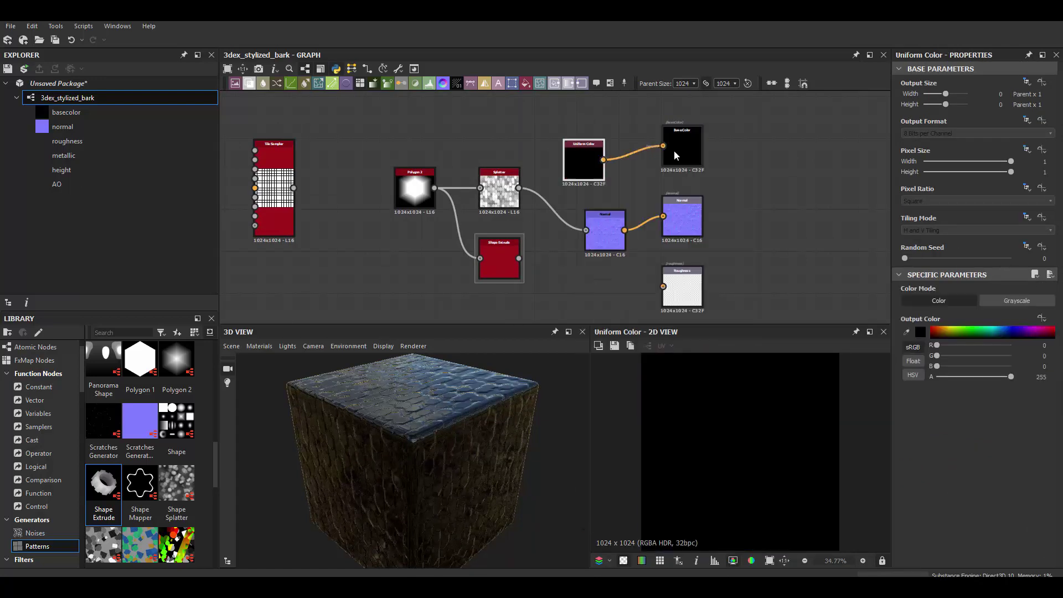
left_click(921, 332)
left_click(505, 343)
left_click(746, 280)
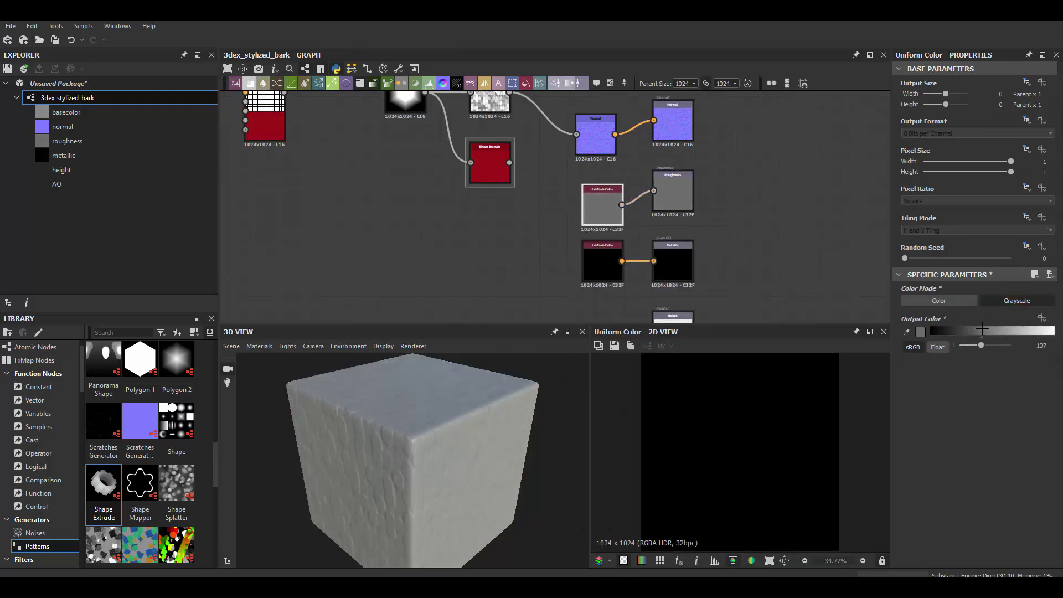
scroll(562, 225, "down", 2)
- Connect Splatter to the Height output and an HBAO node to the AO output
left_click(481, 142)
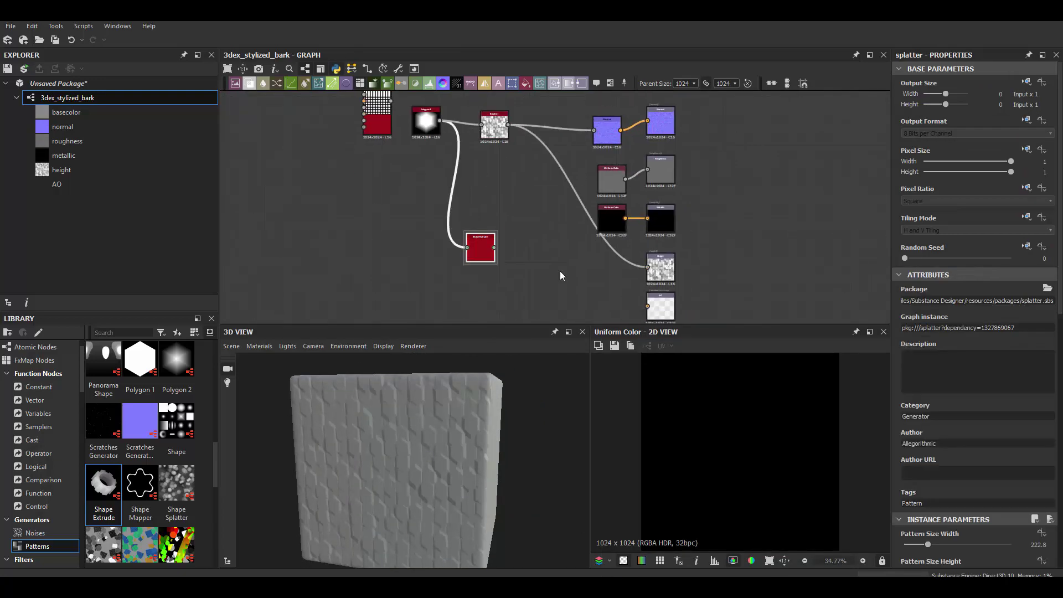
key("space")
type("hbao")
key("Return")
scroll(560, 271, "up", 2)
left_click_drag(578, 230, 645, 229)
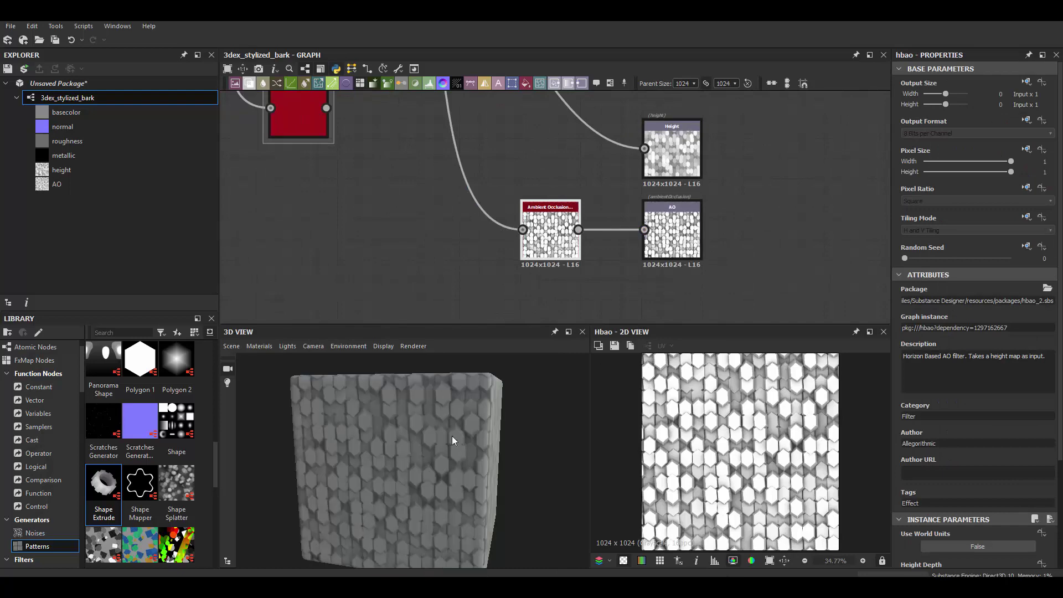
- Set the HBAO Height Depth to 0.04
scroll(934, 490, "down", 3)
left_click_drag(916, 440, 909, 439)
scroll(523, 289, "down", 3)
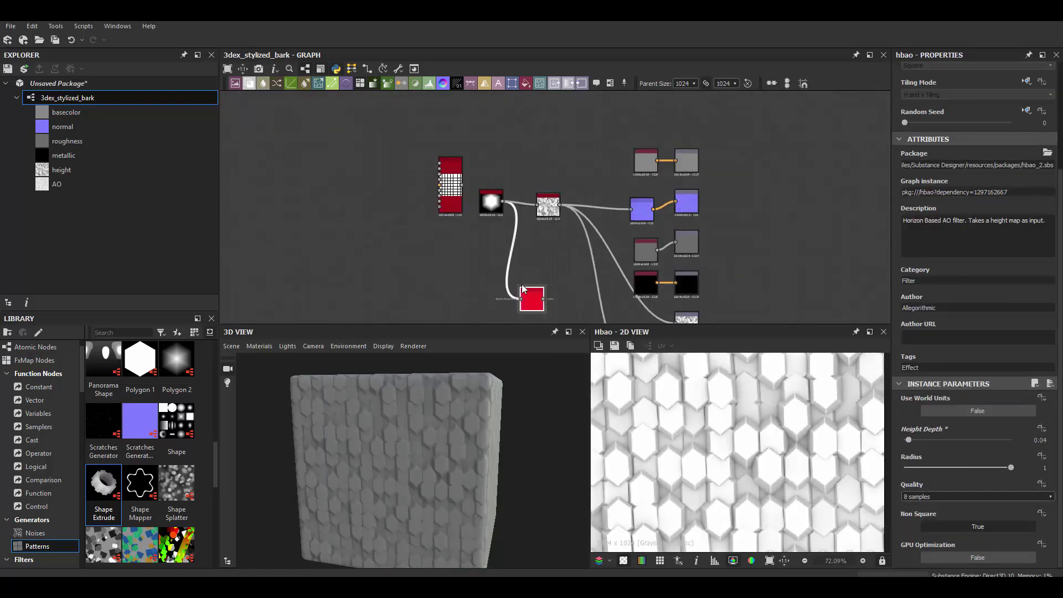
scroll(560, 196, "up", 2)
- Make the Splatter plates much taller and wider, with more rotation variation
scroll(531, 216, "up", 2)
left_click(537, 166)
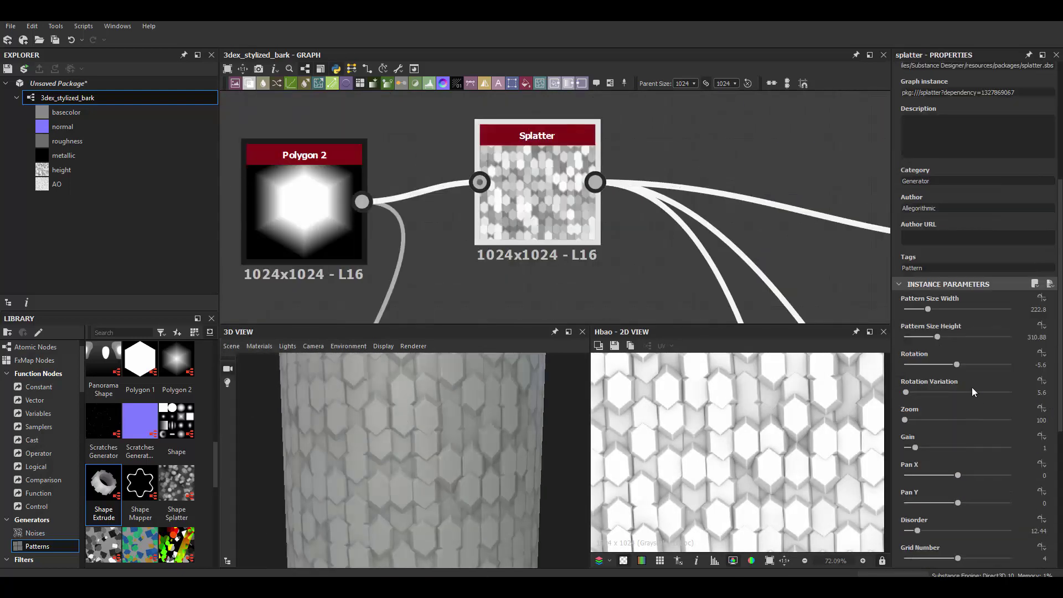
left_click_drag(938, 337, 990, 337)
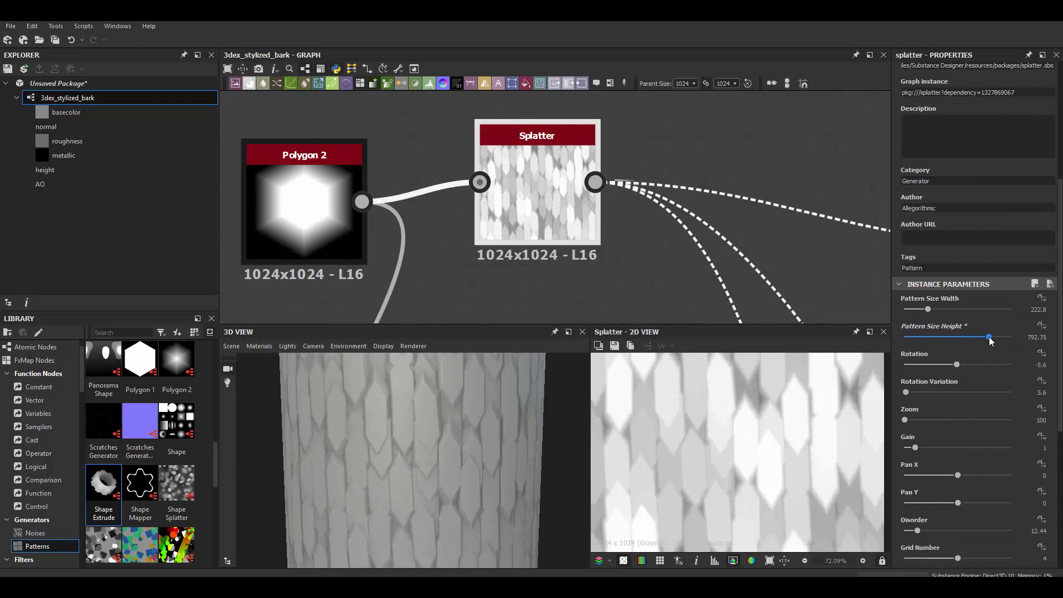
left_click(909, 391)
mouse_move(928, 309)
left_mouse_down()
mouse_move(954, 309)
mouse_move(923, 309)
mouse_move(999, 337)
left_mouse_up()
scroll(395, 453, "down", 3)
scroll(395, 453, "up", 3)
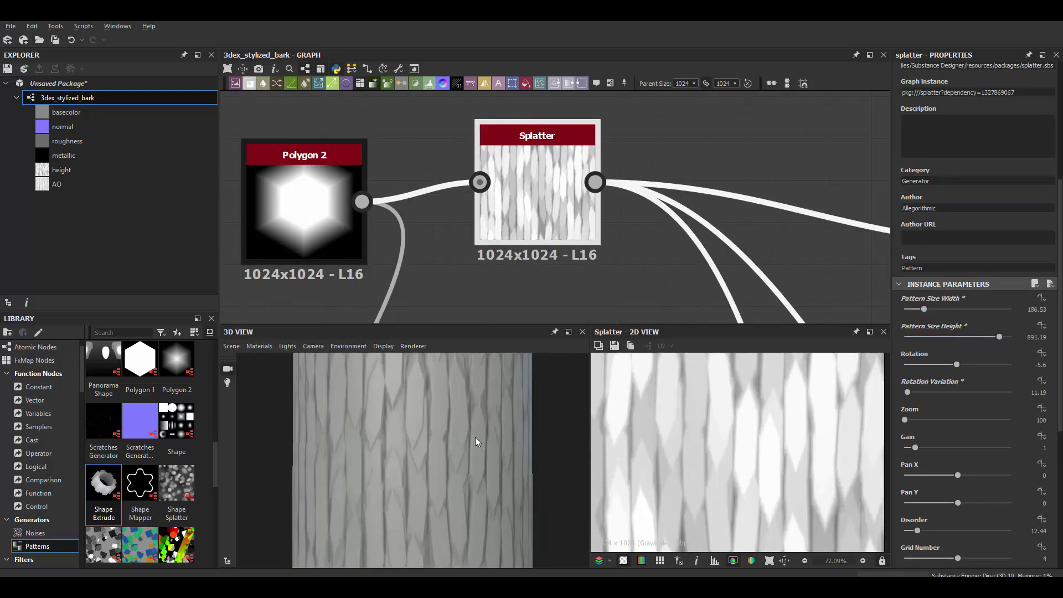
scroll(942, 404, "down", 2)
- Raise the plates' minimum output level and tilt them to 5.6 rotation
mouse_move(917, 464)
left_mouse_down()
mouse_move(958, 464)
mouse_move(927, 456)
left_mouse_up()
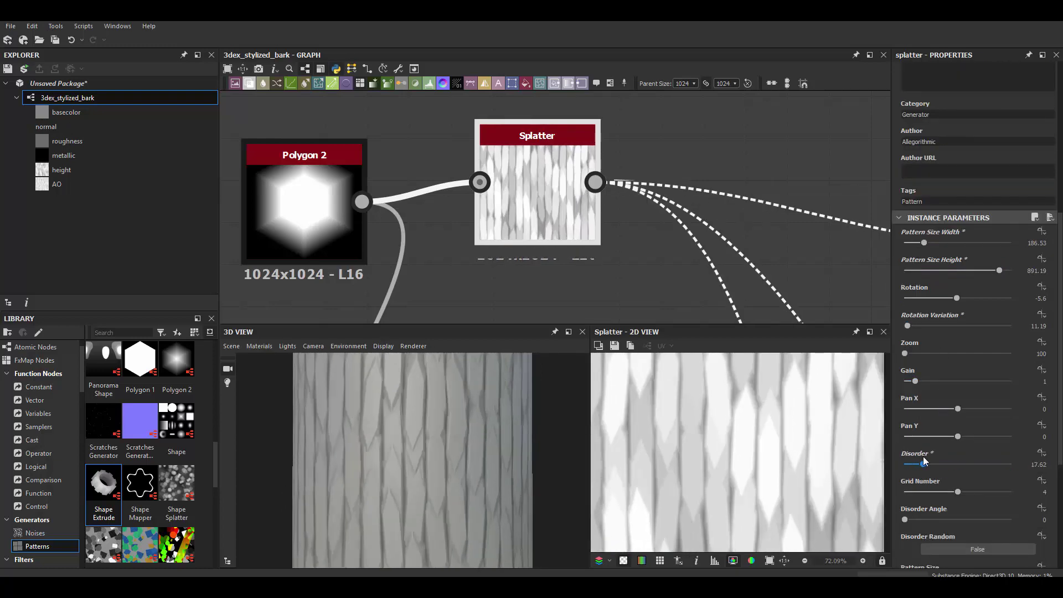
scroll(952, 434, "down", 6)
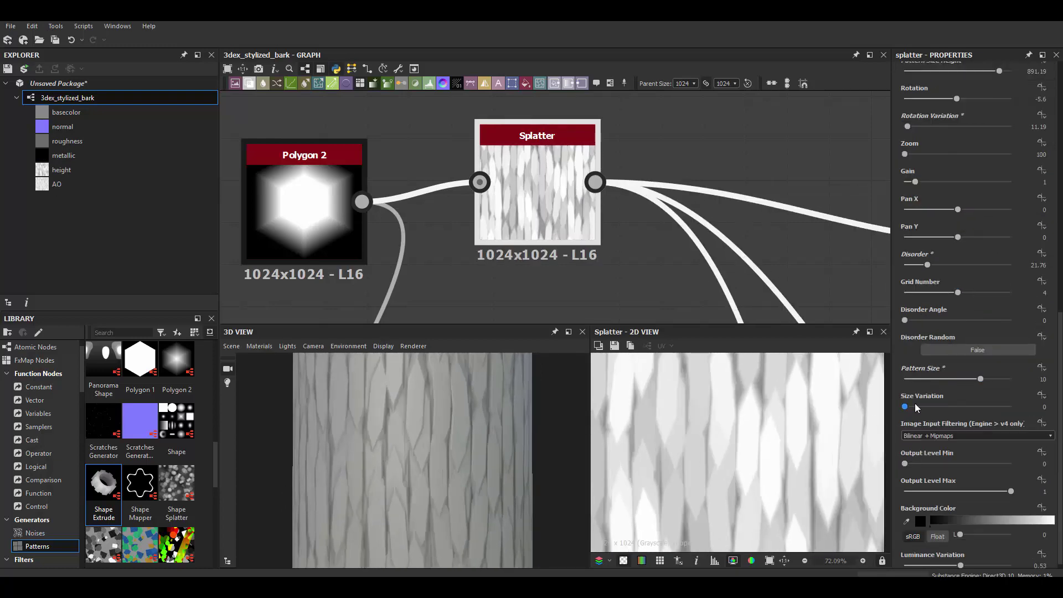
left_click_drag(905, 464, 916, 464)
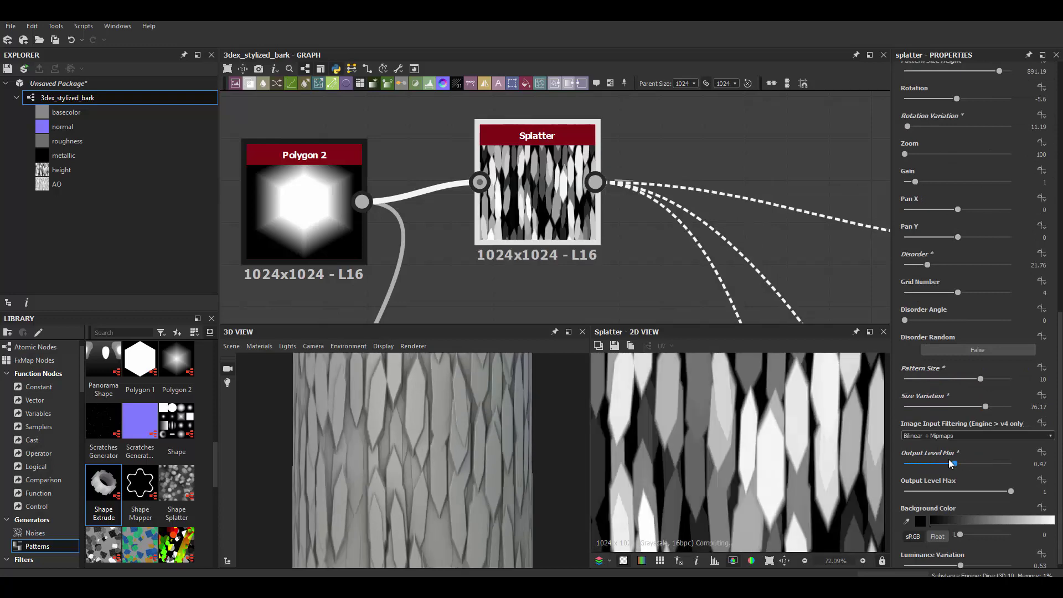
scroll(751, 447, "down", 3)
scroll(970, 396, "up", 10)
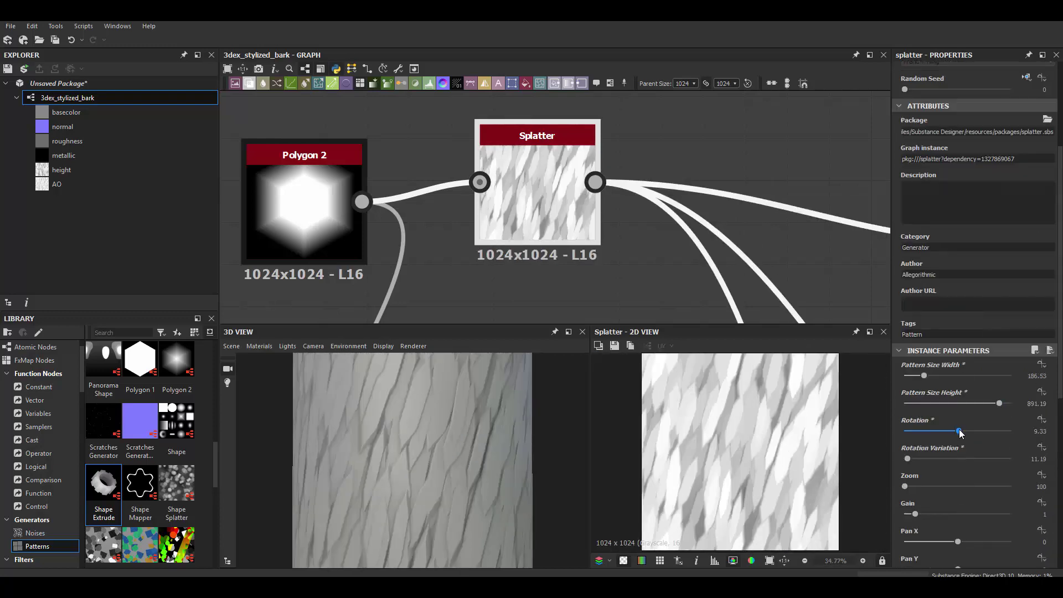
left_click_drag(960, 433, 959, 428)
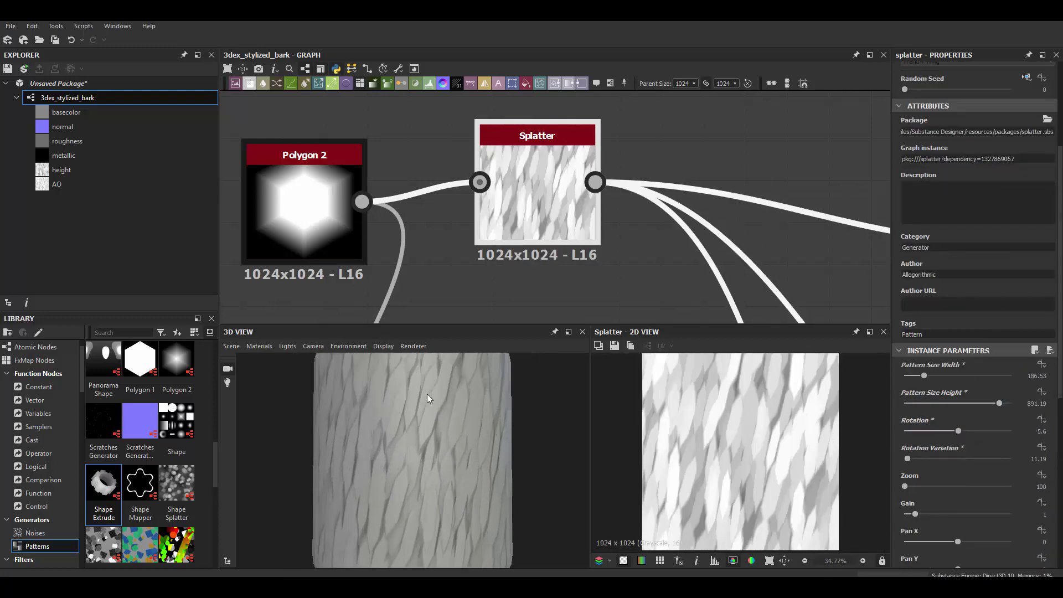
- Make Polygon 2 five-sided with gradient 0.69
left_click(304, 205)
mouse_move(941, 466)
left_mouse_down()
mouse_move(1000, 466)
mouse_move(978, 466)
left_mouse_up()
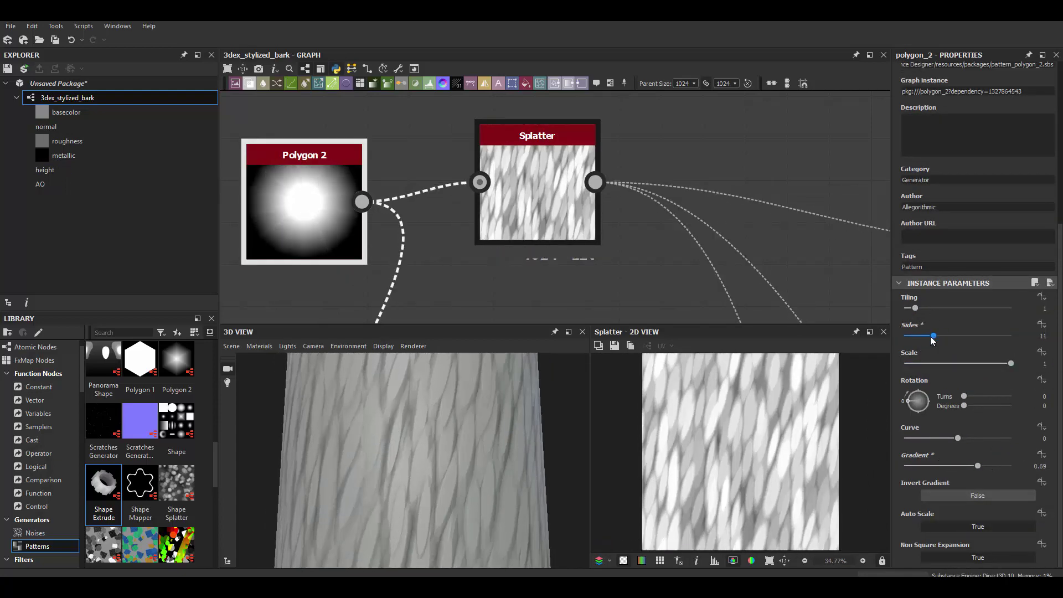
left_click_drag(912, 336, 911, 336)
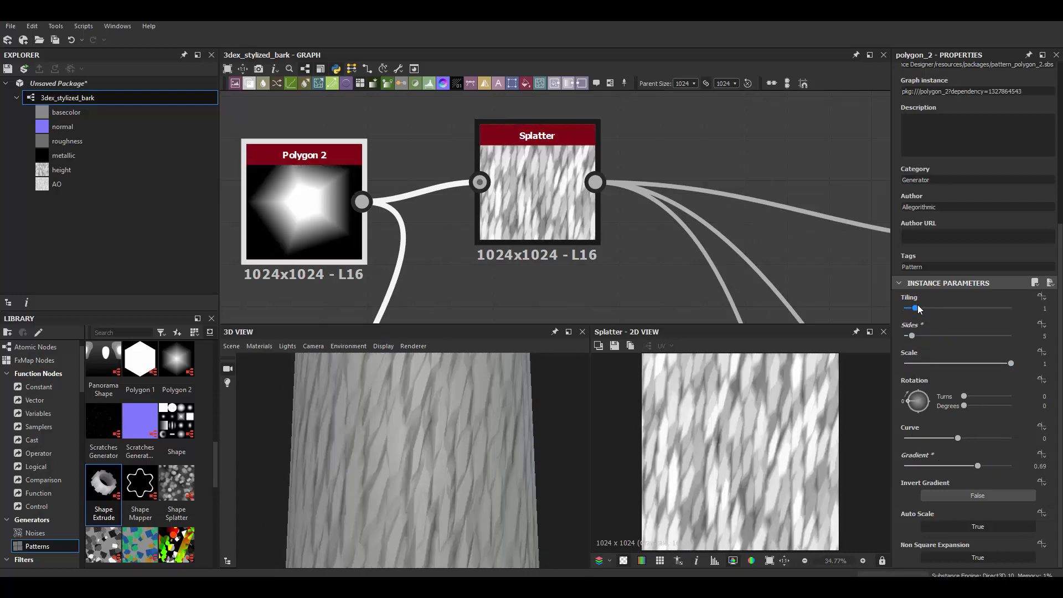
- Reduce the Splatter grid number to 3
left_click(536, 166)
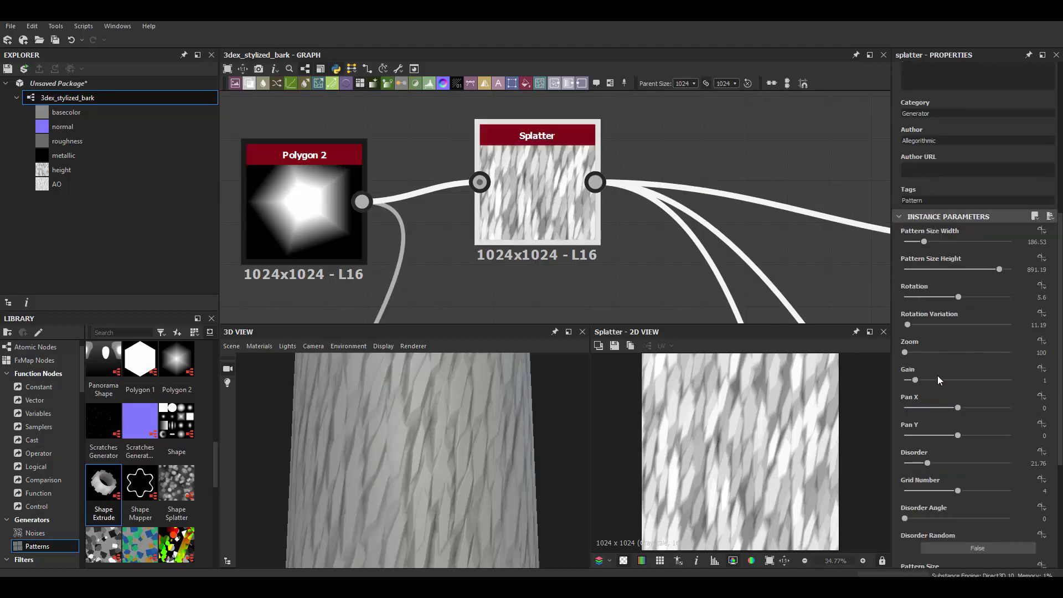
left_click_drag(958, 425, 944, 425)
scroll(430, 416, "down", 3)
scroll(394, 427, "up", 3)
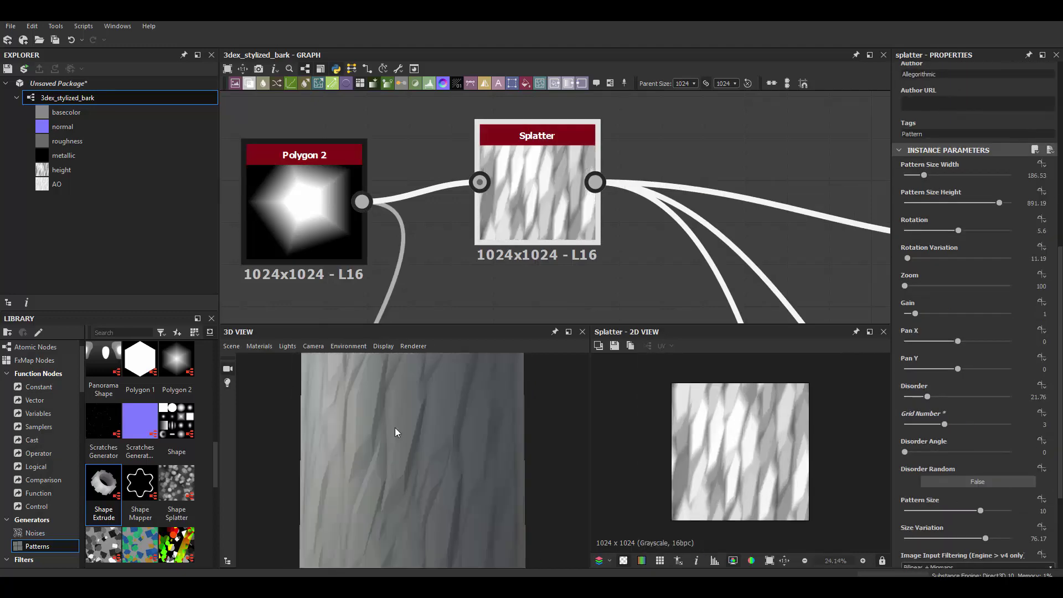
scroll(433, 415, "down", 3)
scroll(597, 266, "down", 3)
- Blend a Gradient Linear 1 with Polygon 2 before the Splatter
key("space")
type("gra")
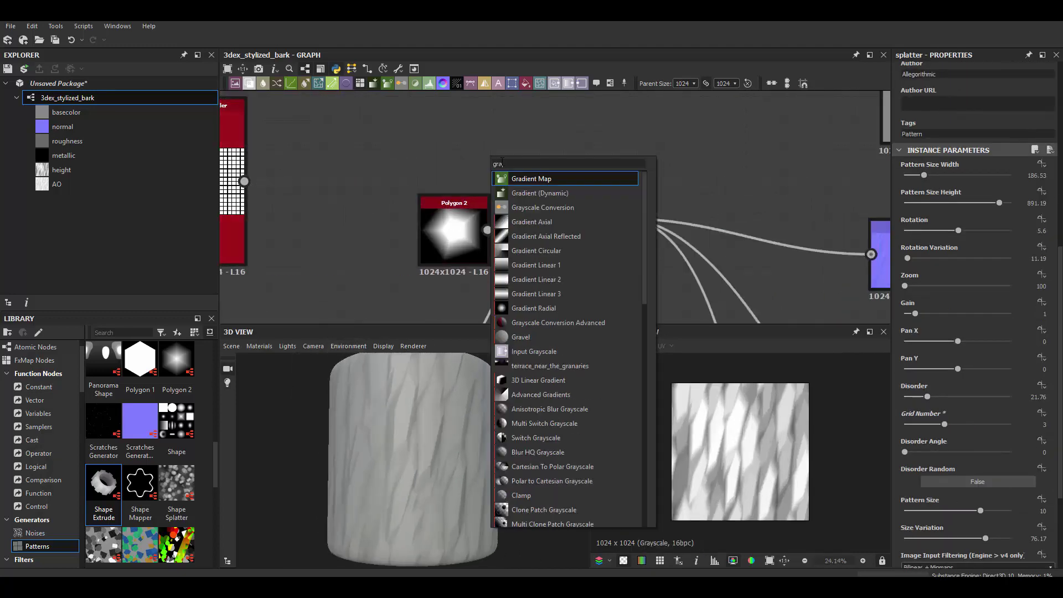
left_click(531, 251)
left_click_drag(454, 230, 332, 255)
left_click_drag(479, 144, 357, 126)
left_click_drag(366, 254, 421, 243)
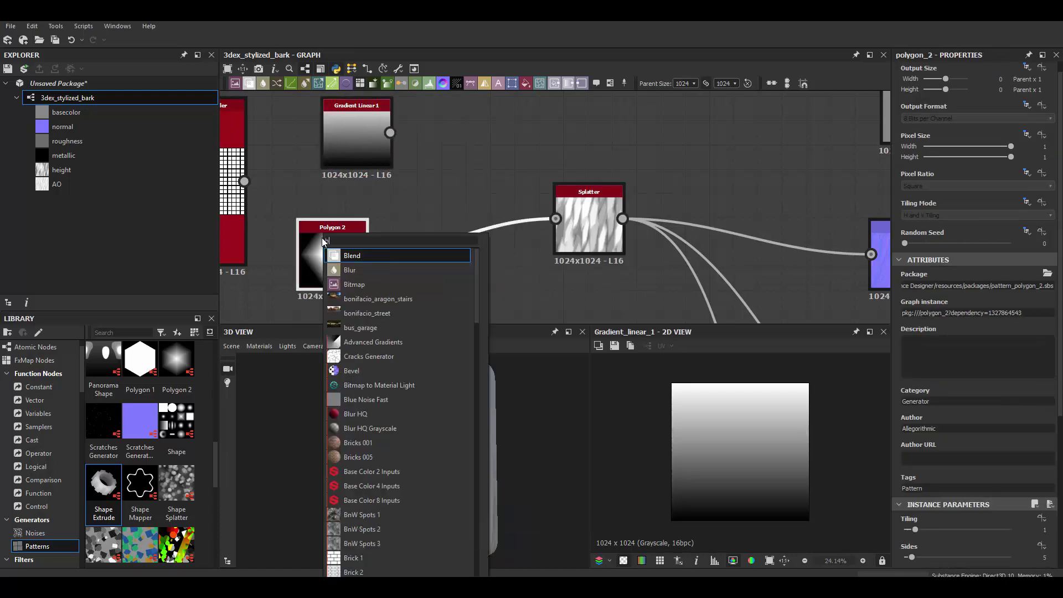
left_click(355, 254)
left_click_drag(390, 133, 421, 238)
- Set the Blend opacity to 0.64 while previewing its output
scroll(930, 328, "down", 1)
scroll(930, 329, "down", 2)
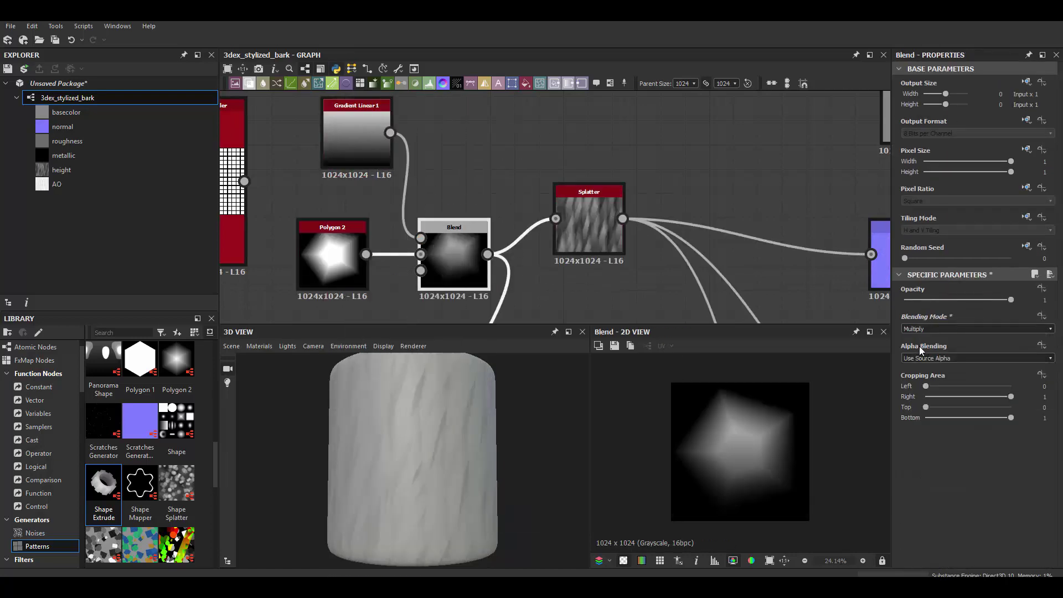
mouse_move(1012, 300)
left_mouse_down()
mouse_move(960, 299)
mouse_move(974, 300)
left_mouse_up()
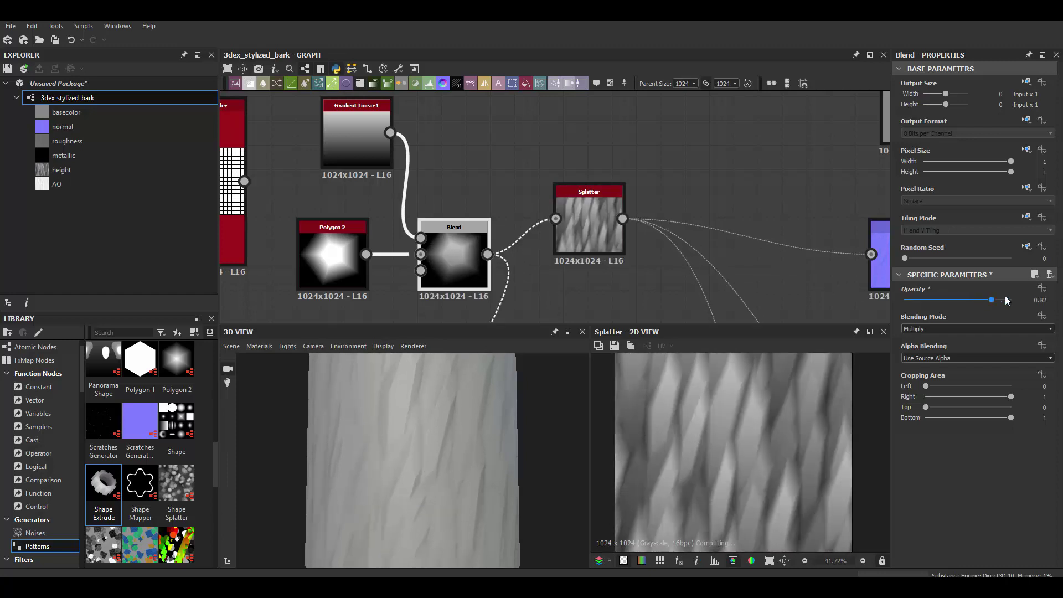
double_click(454, 244)
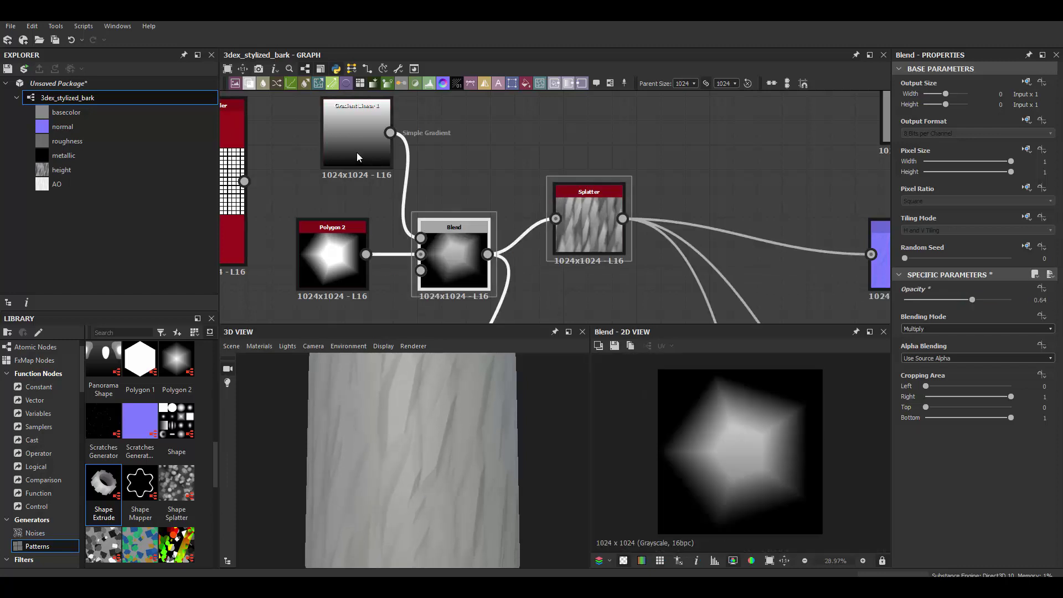
mouse_move(356, 152)
middle_mouse_down()
mouse_move(448, 172)
mouse_move(438, 201)
middle_mouse_up()
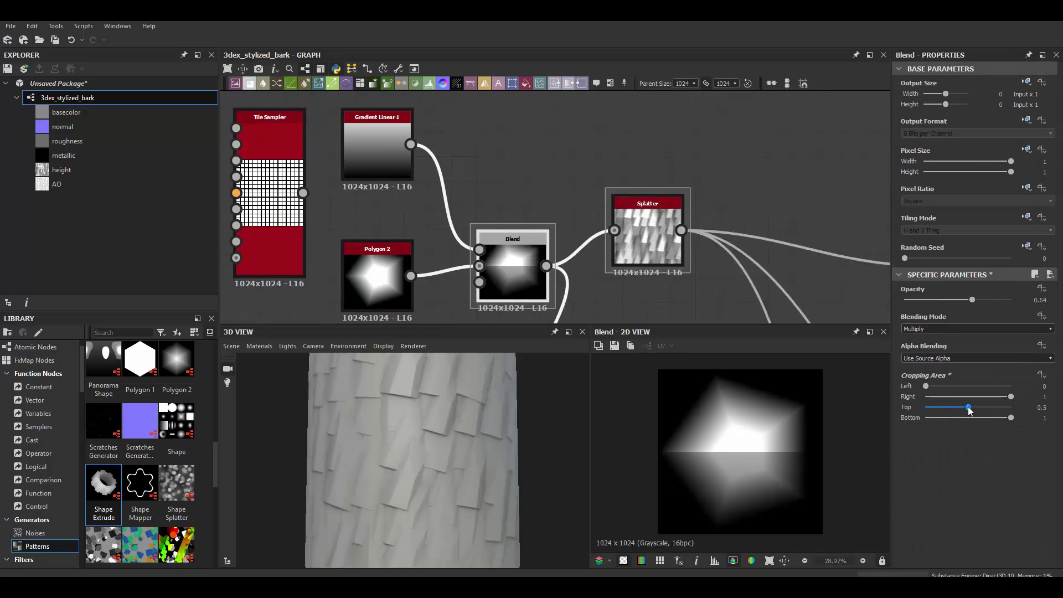
- Crop the Blend from the bottom to about 0.32
left_click_drag(970, 410, 926, 408)
double_click(648, 232)
scroll(428, 426, "up", 2)
left_click_drag(1011, 418, 968, 418)
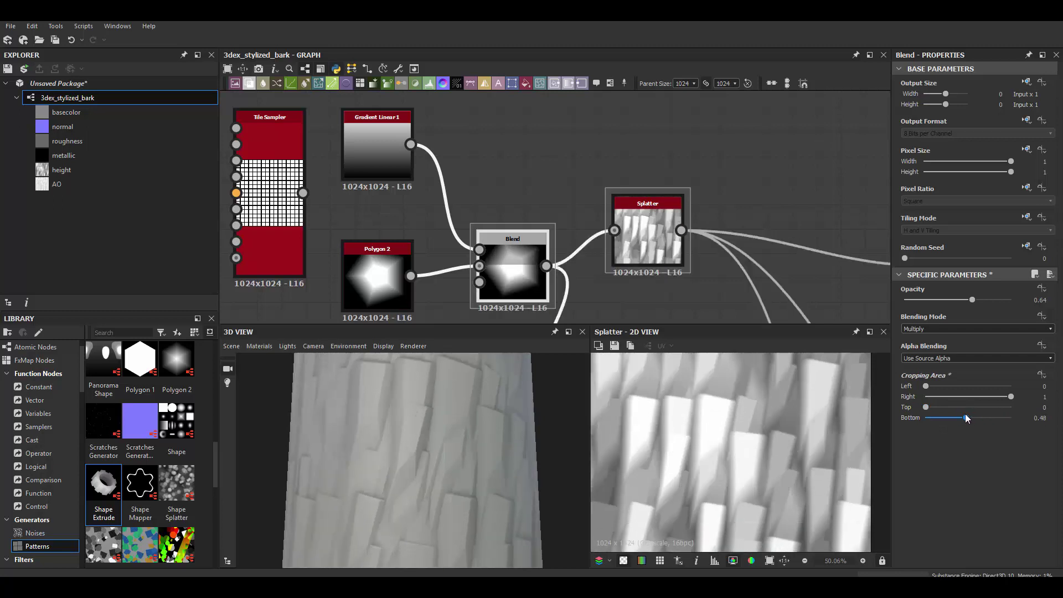
scroll(380, 410, "down", 3)
scroll(422, 430, "up", 3)
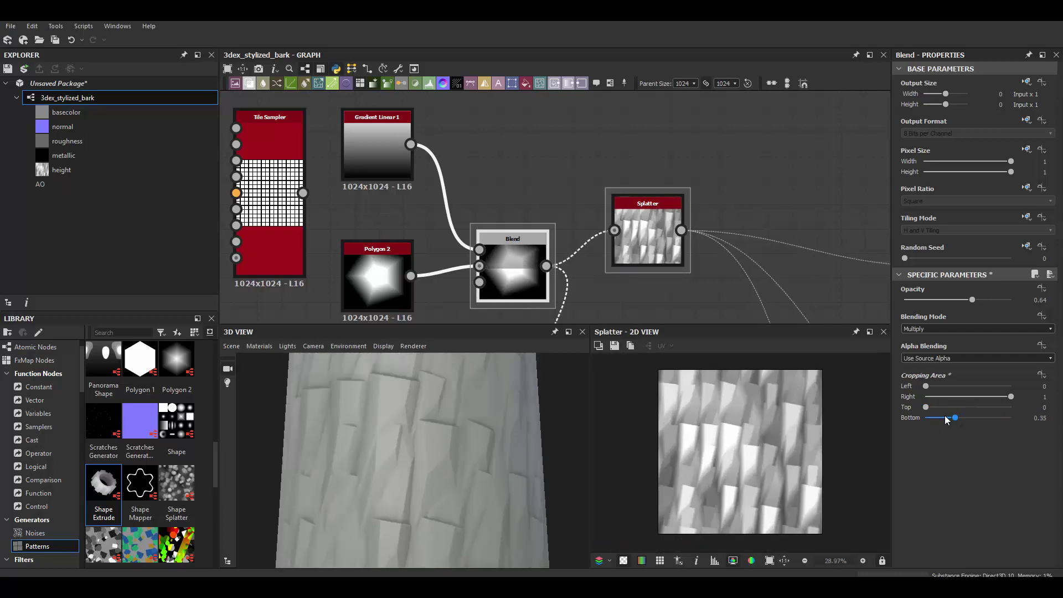
left_click_drag(946, 420, 952, 419)
scroll(645, 224, "down", 2)
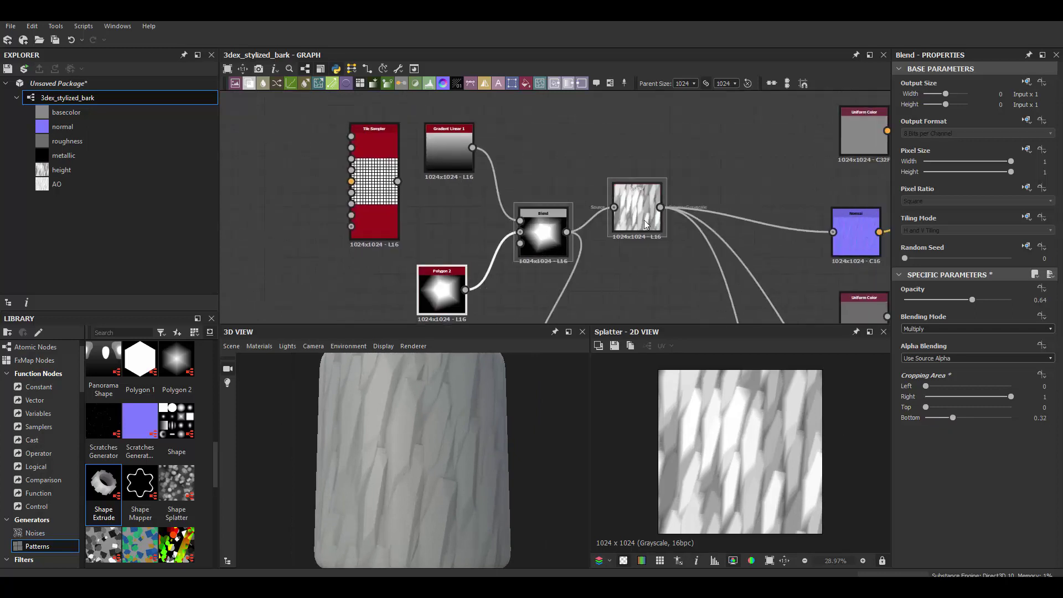
- Paste a Blend copy between Polygon 2 and the main Blend at 0.35 opacity
key("ctrl+v")
mouse_move(544, 264)
left_mouse_down()
mouse_move(586, 272)
mouse_move(500, 274)
left_mouse_up()
left_click_drag(1012, 300, 958, 301)
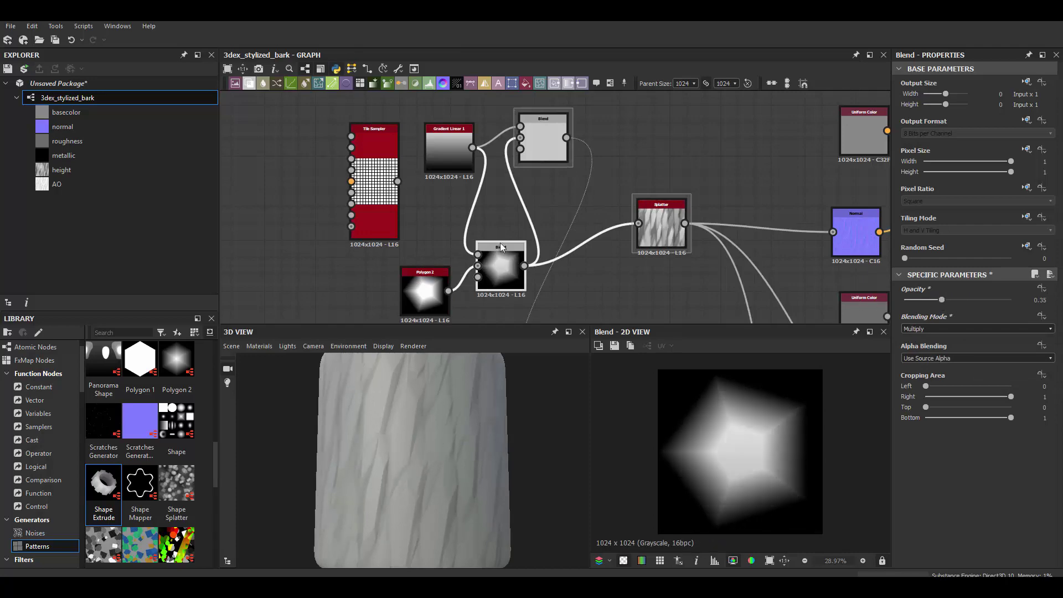
left_click_drag(522, 142, 470, 186)
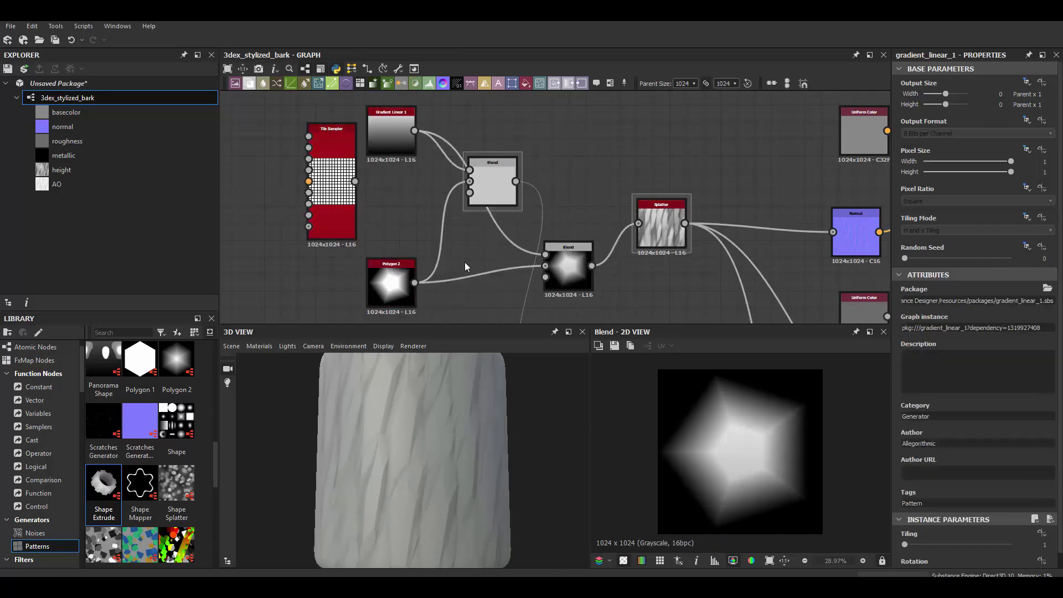
- Paste a third Blend node and place it below the other Blend
key("ctrl+v")
scroll(477, 271, "up", 1)
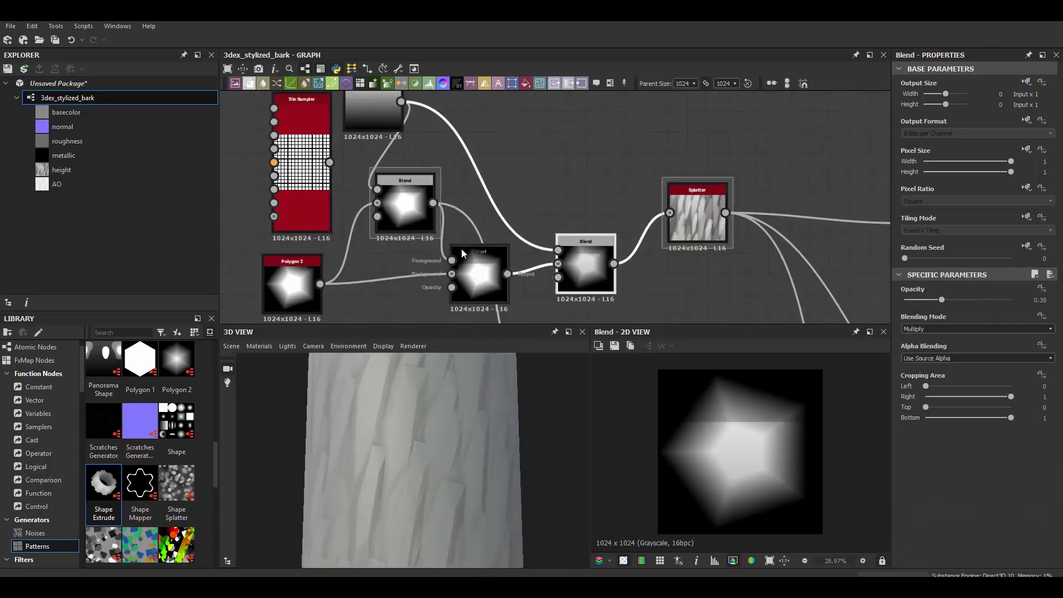
scroll(462, 253, "down", 2)
left_click_drag(441, 238, 423, 290)
scroll(467, 168, "up", 2)
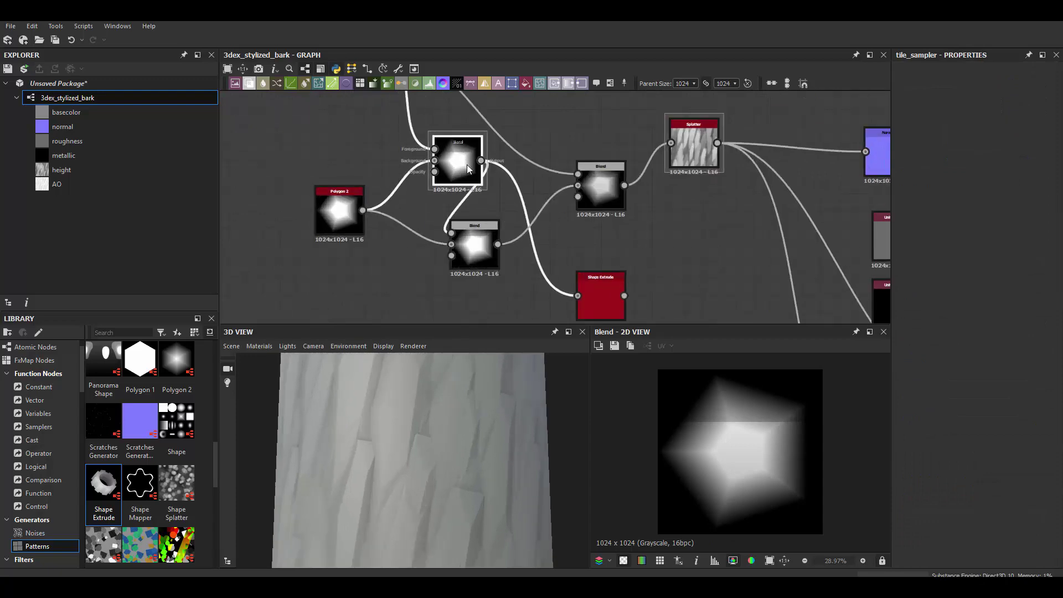
scroll(467, 167, "down", 1)
scroll(498, 238, "down", 1)
- Replace Shape Extrude with a Blur HQ Grayscale node at intensity 1.99
key("Delete")
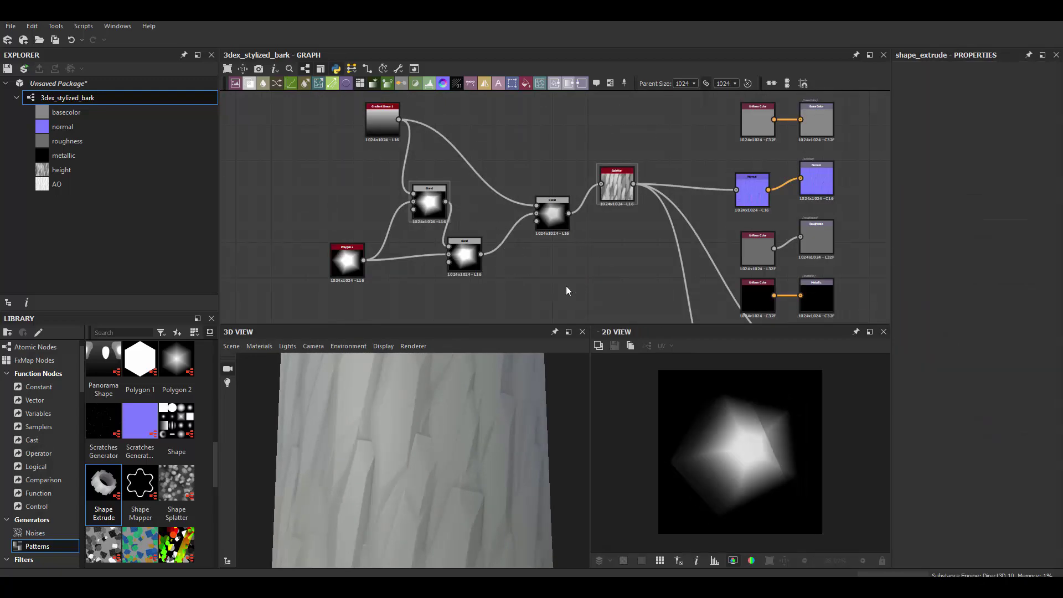
scroll(463, 223, "up", 1)
key("space")
left_click(535, 304)
scroll(473, 270, "up", 2)
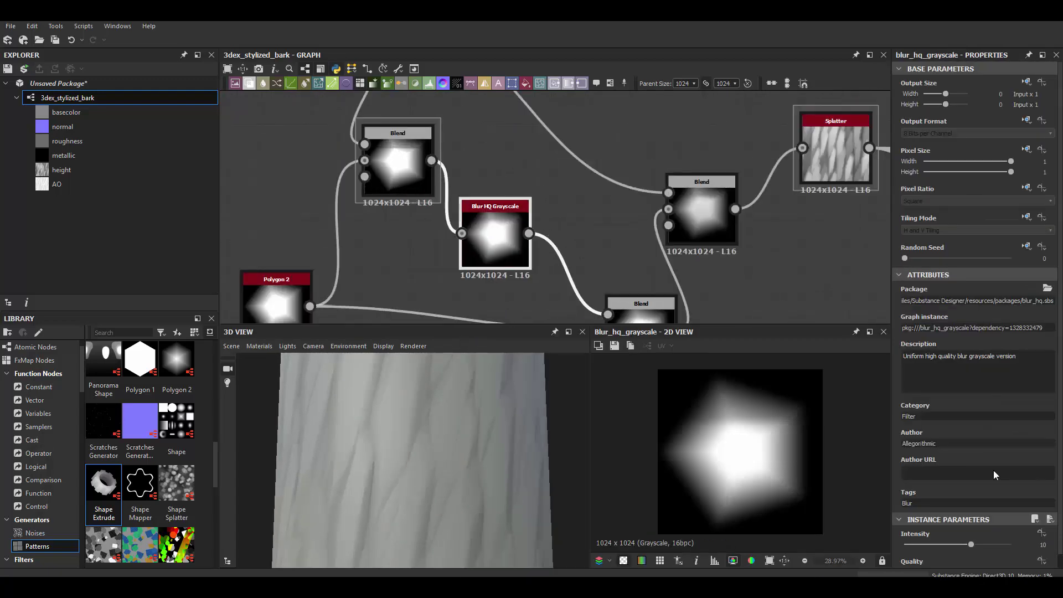
scroll(941, 499, "down", 1)
left_click(907, 530)
- Set the main Blend's crop Bottom to 0.39 and review the Splatter result
middle_click_drag(460, 199, 437, 188)
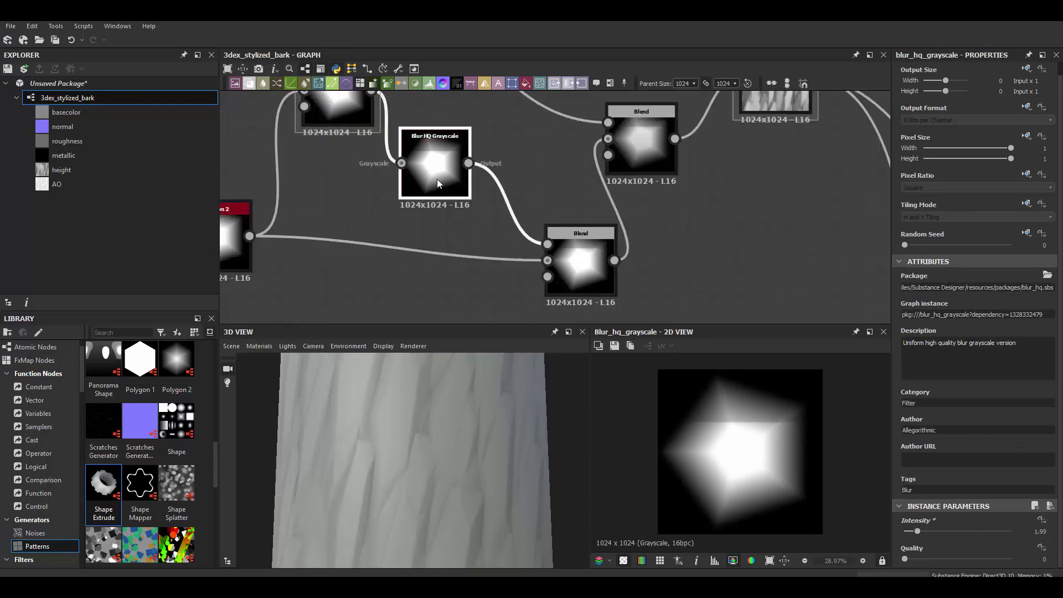
left_click(375, 156)
left_click_drag(955, 417, 959, 418)
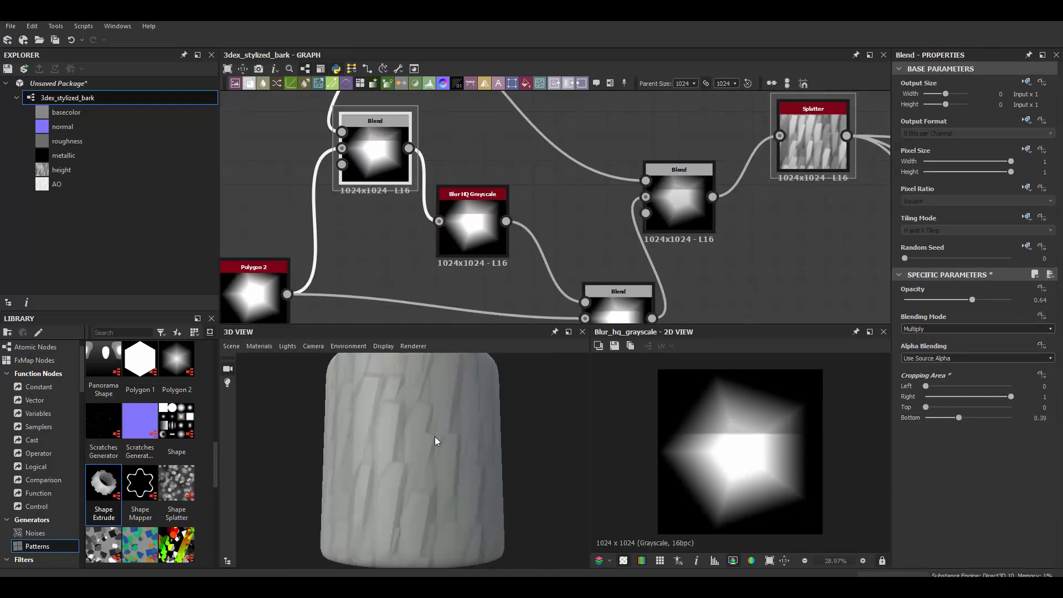
scroll(554, 221, "down", 2)
left_click(609, 178)
scroll(610, 177, "up", 2)
scroll(609, 182, "down", 3)
middle_click_drag(609, 182, 628, 231)
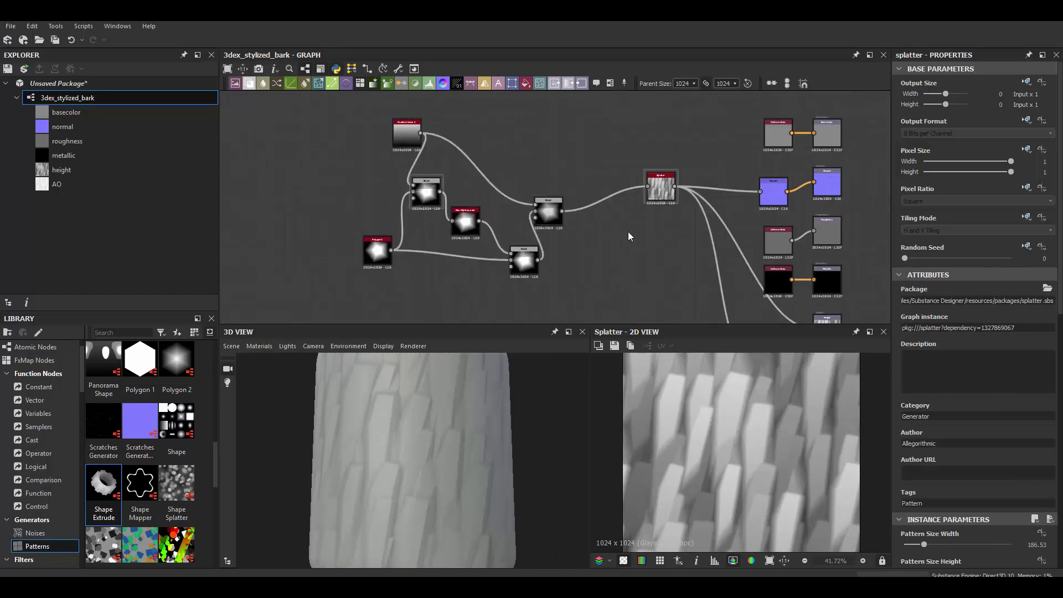
scroll(508, 426, "up", 1)
- Set the 3D preview material height scale to 9.95 and HBAO Height Depth to 0.1
left_click(231, 346)
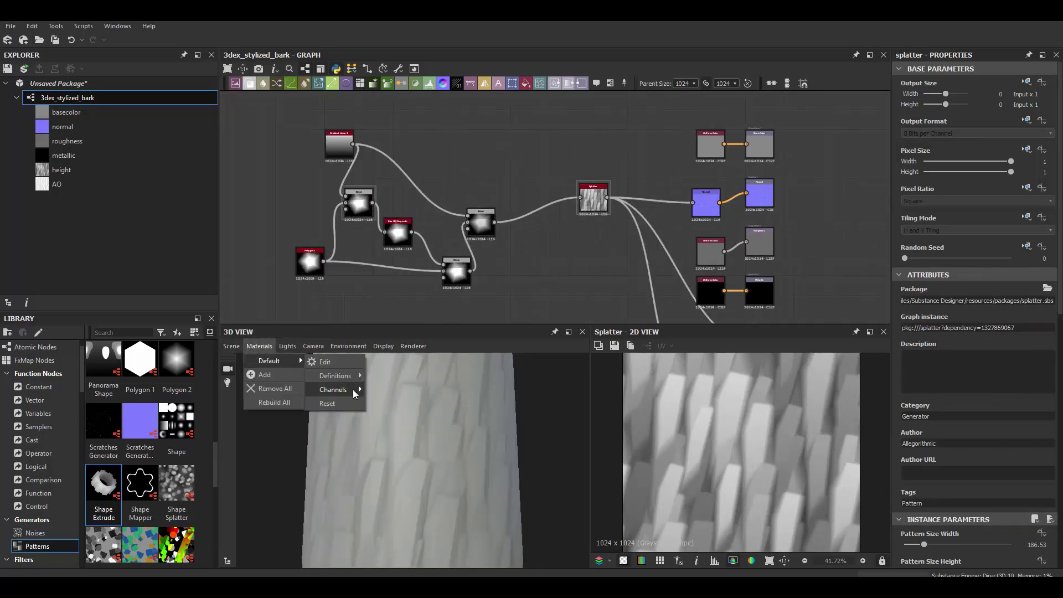
left_click(554, 423)
left_click_drag(931, 118, 976, 119)
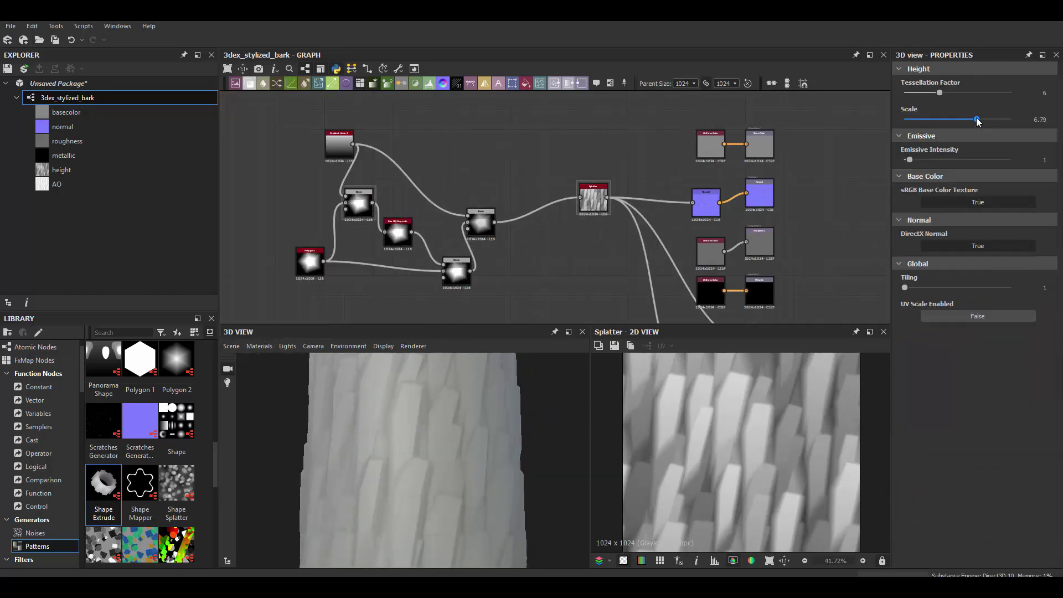
mouse_move(473, 393)
left_mouse_down()
mouse_move(422, 388)
mouse_move(452, 397)
left_mouse_up()
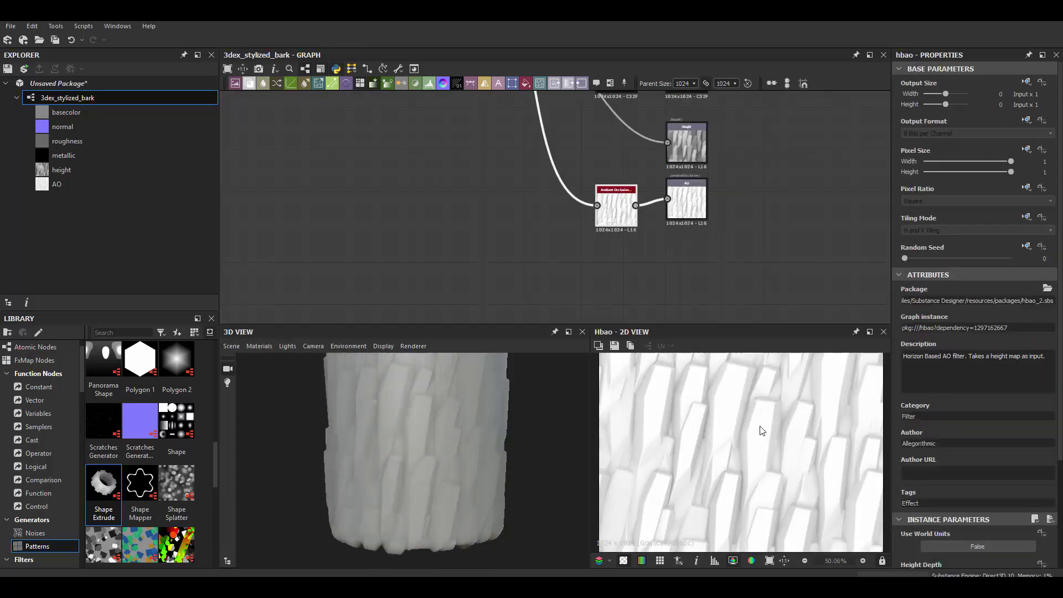
scroll(941, 443, "down", 3)
left_click_drag(930, 443, 915, 443)
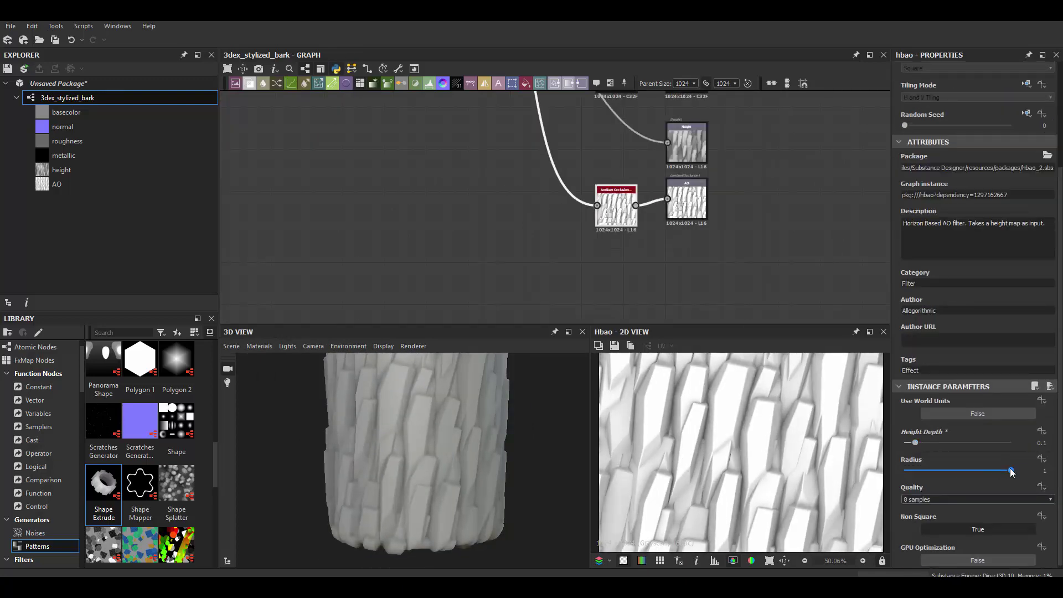
- Tilt the Splatter bark plates to rotation 16.79 with rotation variation 9.33
scroll(448, 209, "down", 3)
left_click(459, 193)
scroll(460, 194, "up", 3)
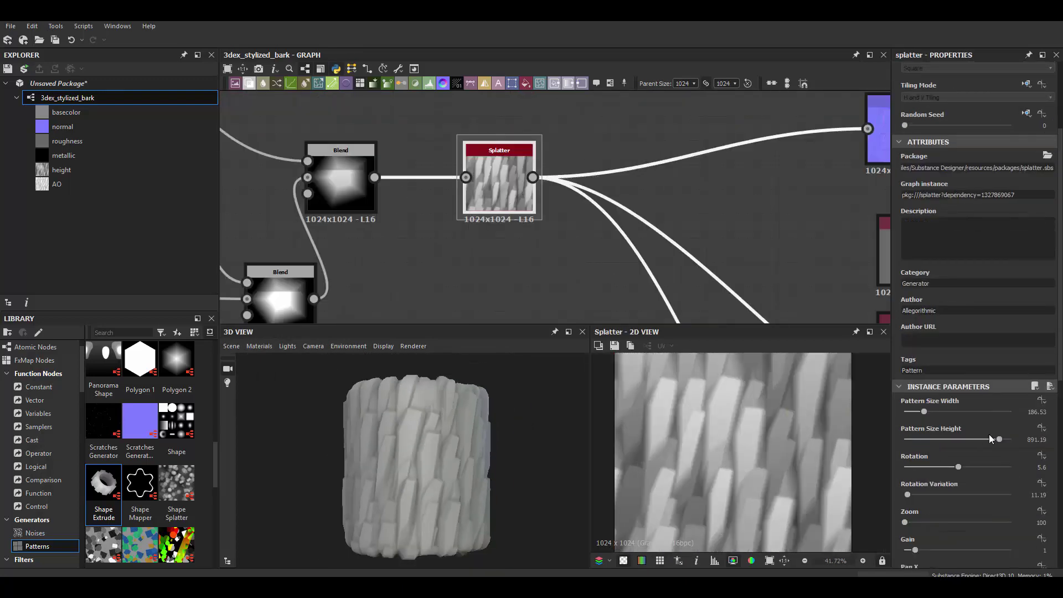
left_click_drag(907, 494, 905, 494)
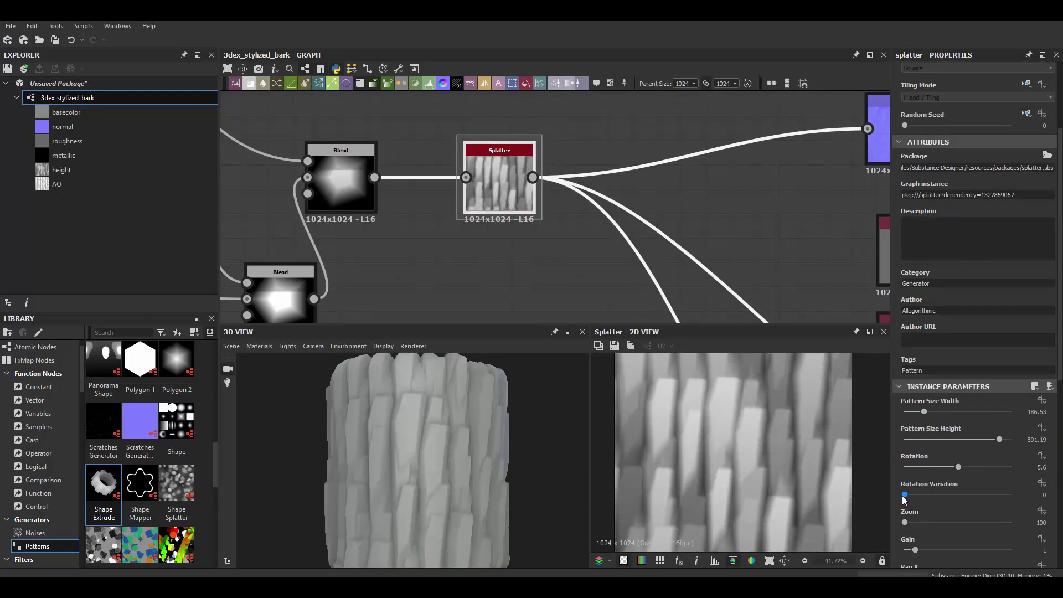
left_click_drag(959, 467, 929, 470)
scroll(722, 440, "down", 3)
scroll(722, 441, "up", 2)
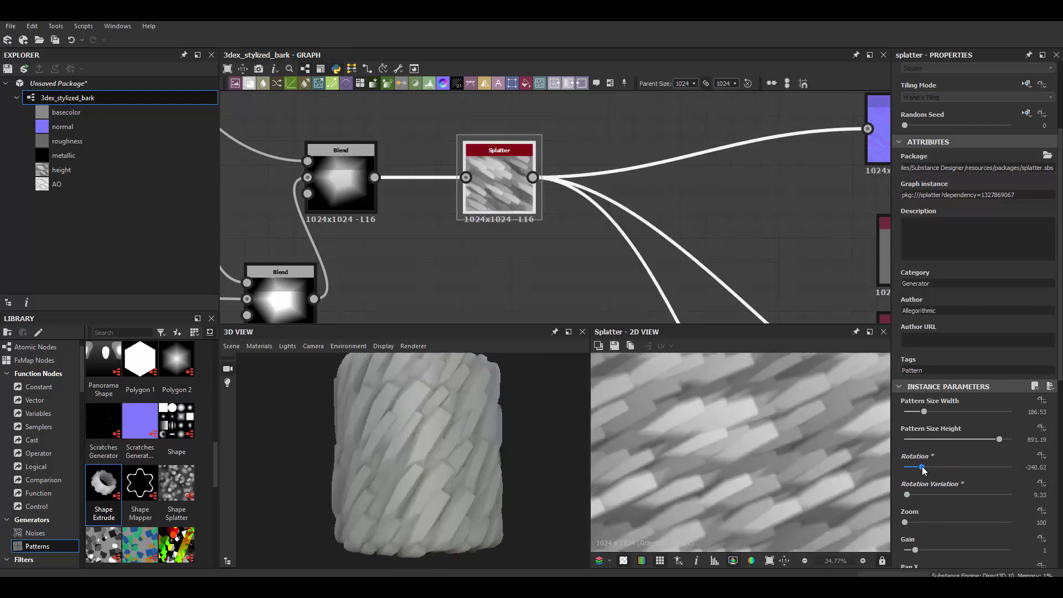
key("ctrl+z")
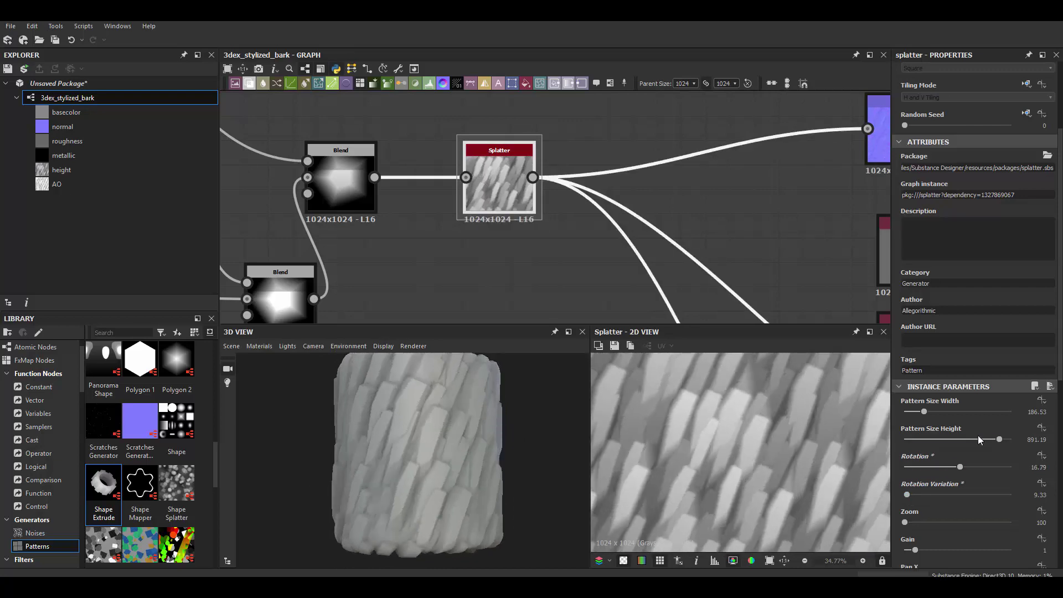
- Make the plates taller at about 238/1000 pattern size, with disorder 14.51
left_click_drag(969, 442, 991, 440)
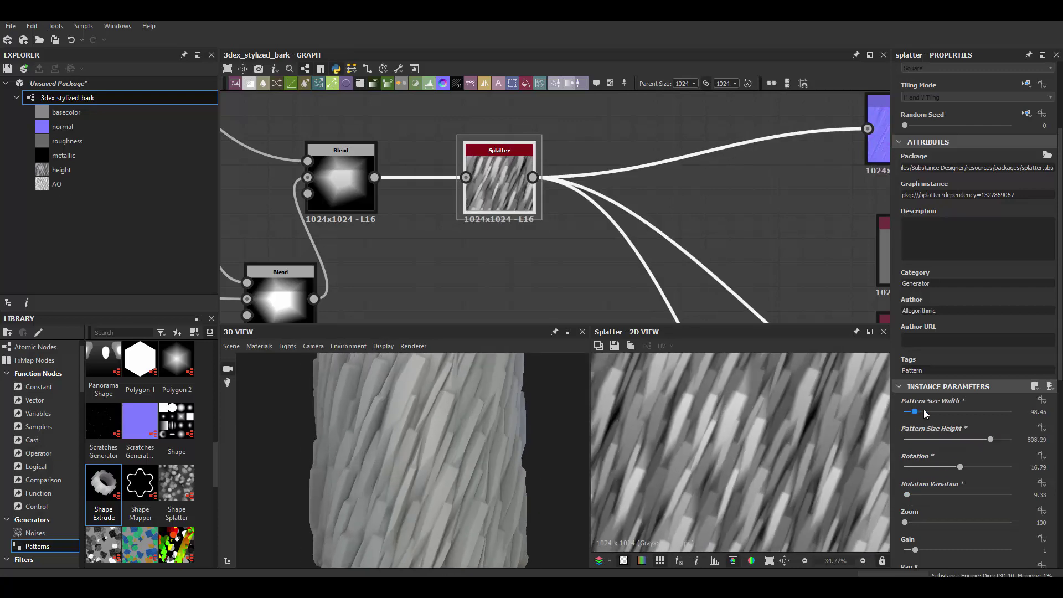
left_click_drag(924, 412, 934, 412)
scroll(447, 418, "down", 3)
scroll(932, 511, "down", 3)
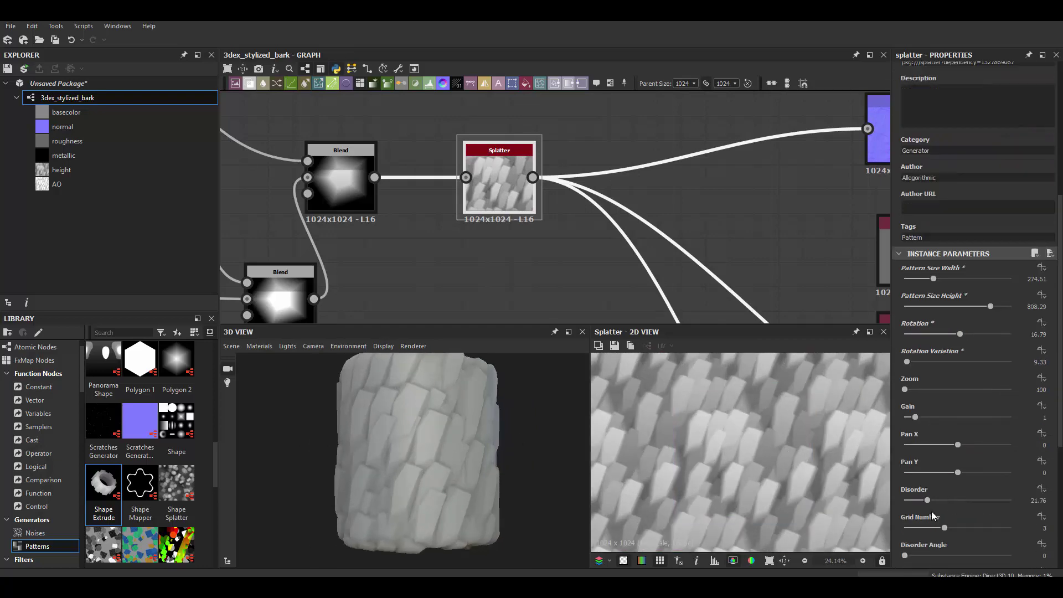
left_click_drag(936, 529, 956, 527)
scroll(415, 454, "up", 3)
scroll(954, 393, "up", 1)
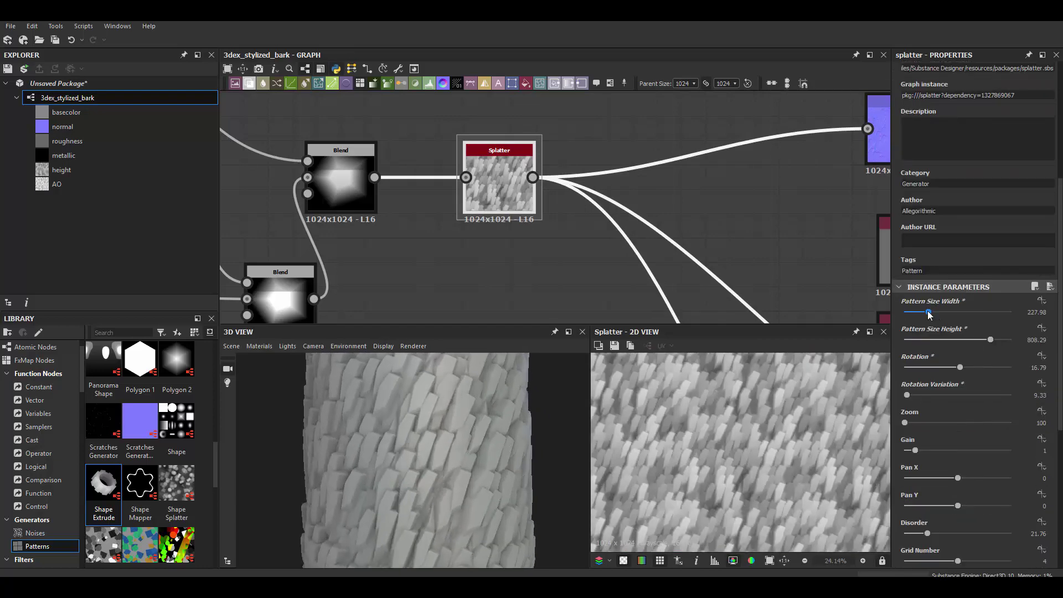
mouse_move(934, 312)
left_mouse_down()
mouse_move(981, 334)
mouse_move(921, 331)
left_mouse_up()
- Add 0.54 luminance variation and raise Output Level Min to 0.58
scroll(926, 425, "down", 2)
scroll(945, 421, "down", 3)
scroll(822, 475, "up", 4)
scroll(822, 475, "down", 1)
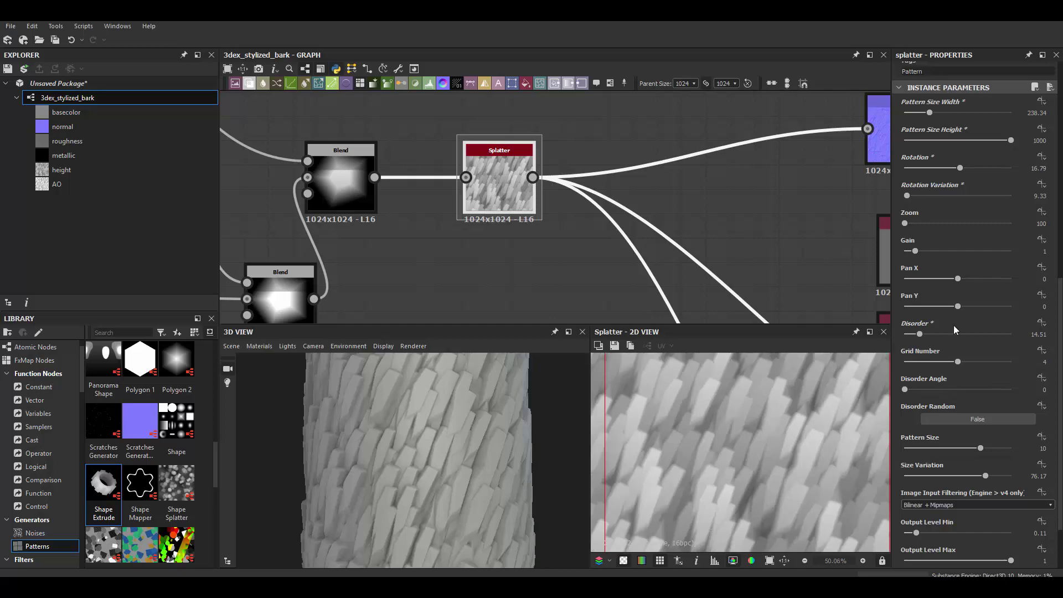
scroll(941, 261, "down", 1)
scroll(941, 261, "down", 1)
left_click(905, 561)
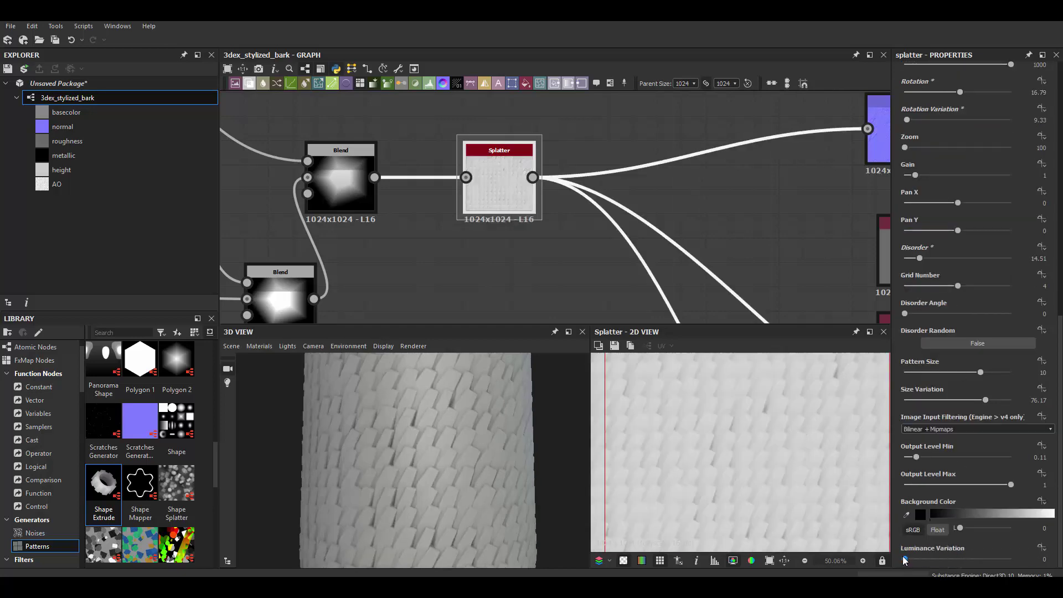
left_click_drag(905, 559, 962, 559)
left_click_drag(916, 457, 967, 458)
- Reduce the Splatter grid number to 3
scroll(730, 450, "down", 2)
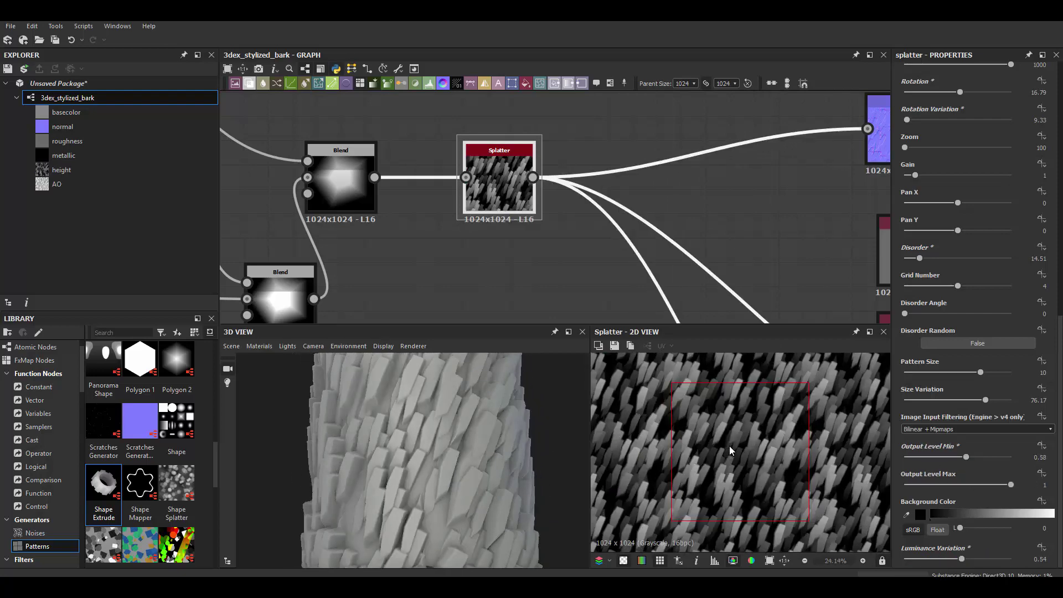
scroll(730, 450, "up", 1)
scroll(958, 330, "up", 3)
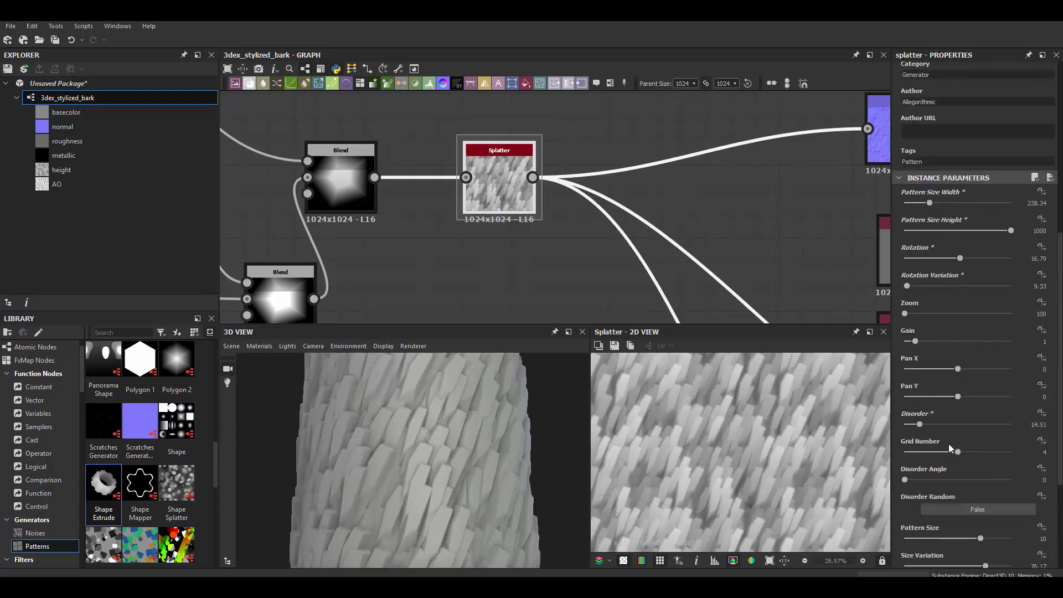
left_click(949, 449)
scroll(966, 336, "up", 2)
scroll(479, 172, "down", 3)
- Add a Gradient Axial node and shift its first point to the right
middle_click_drag(480, 173, 597, 216)
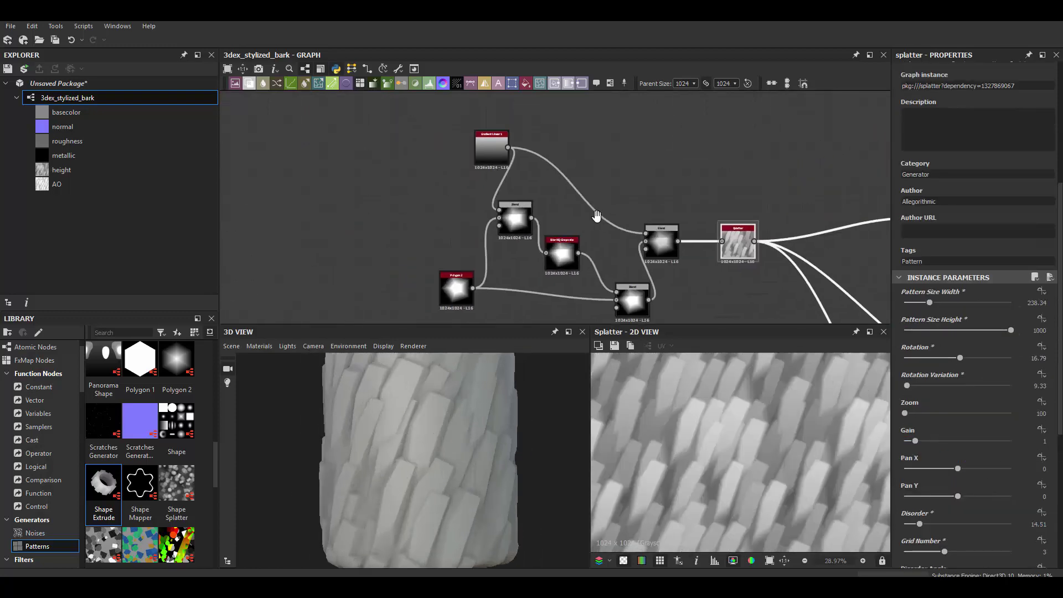
scroll(582, 215, "up", 2)
key("space")
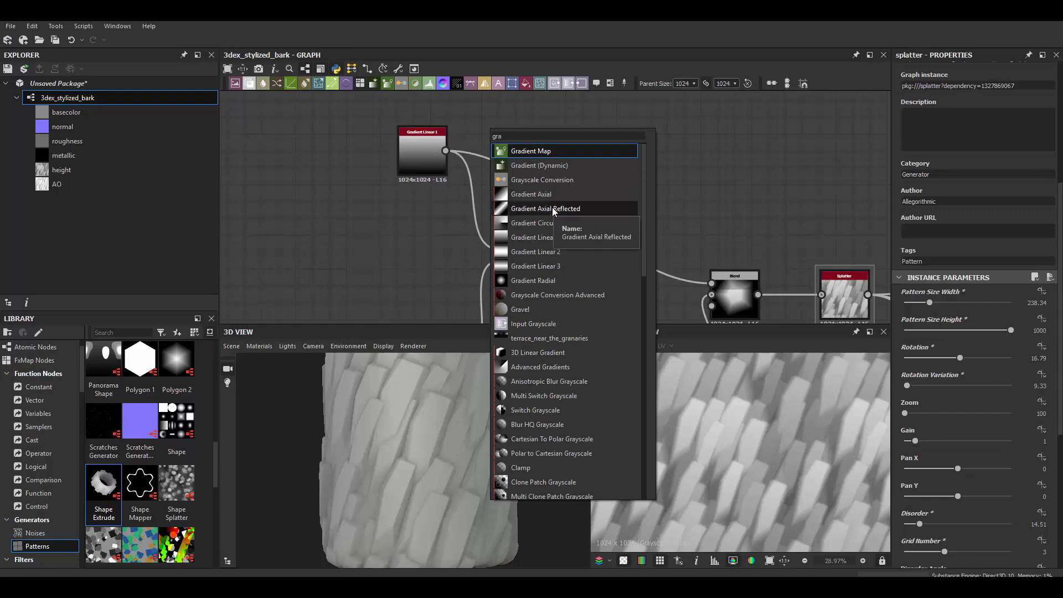
left_click(553, 207)
mouse_move(935, 479)
left_mouse_down()
mouse_move(921, 479)
mouse_move(954, 479)
left_mouse_up()
- Move the gradient's second point to about 0.52, 0.55 while previewing the Blend
scroll(659, 209, "up", 2)
double_click(574, 205)
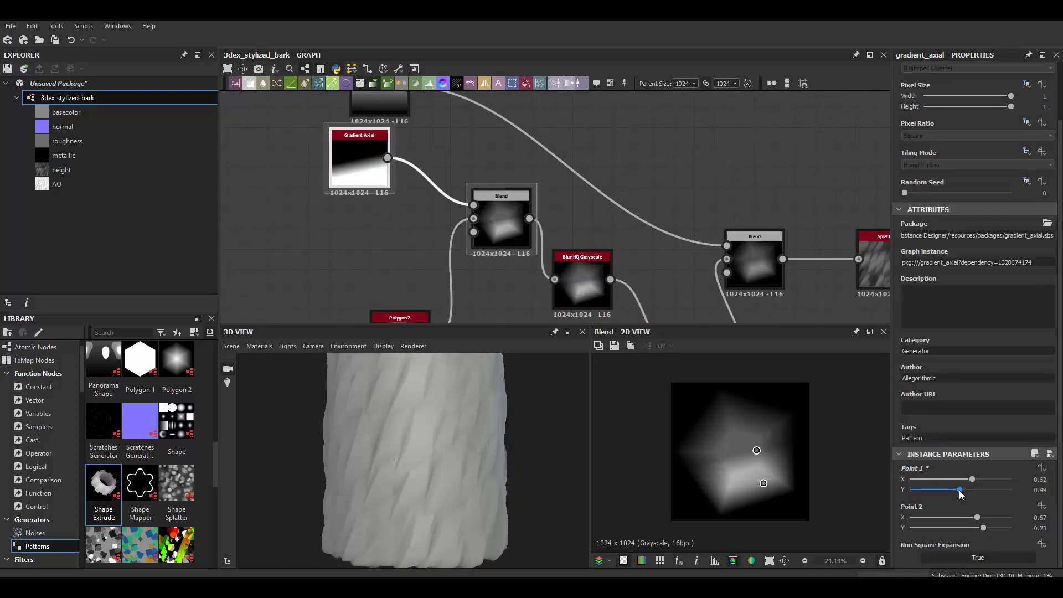
left_click_drag(977, 517, 952, 518)
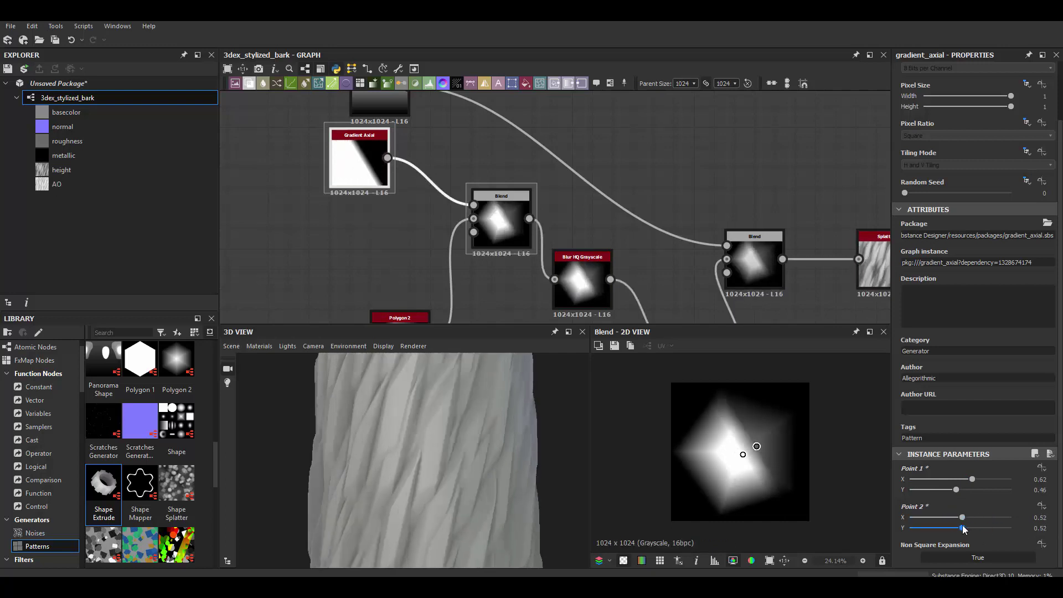
left_click_drag(984, 529, 966, 529)
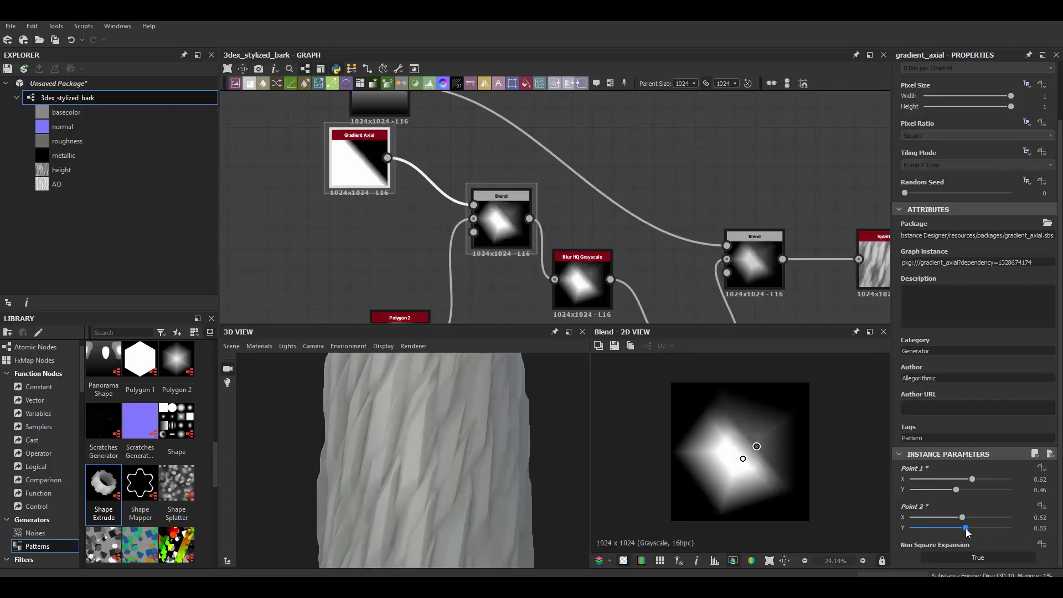
scroll(498, 437, "down", 5)
- Lower the first Blend's opacity to about 0.3
left_click(521, 224)
left_click(903, 300)
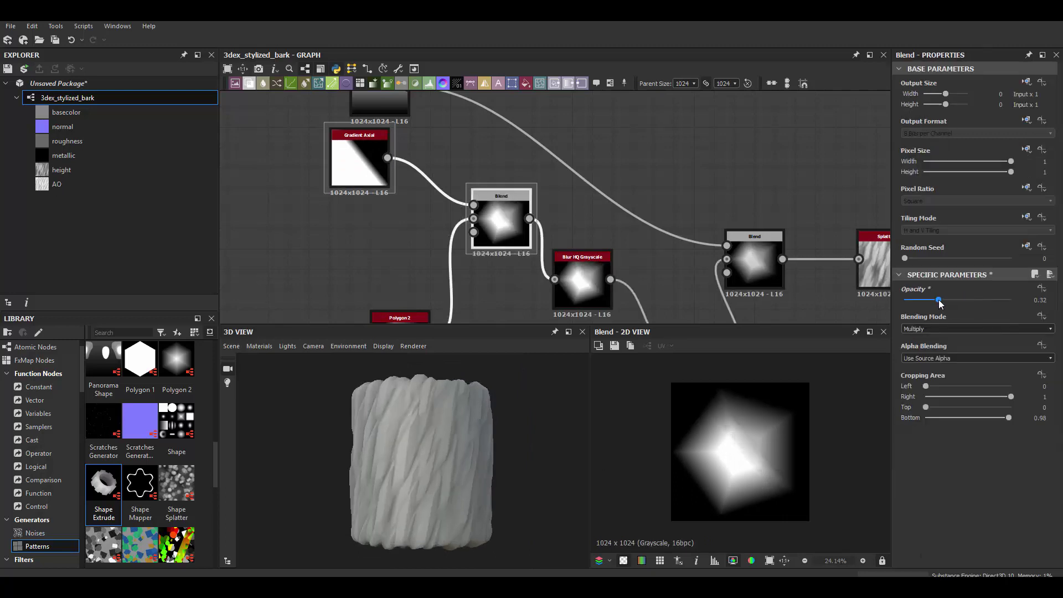
left_click_drag(939, 300, 935, 300)
scroll(505, 473, "up", 3)
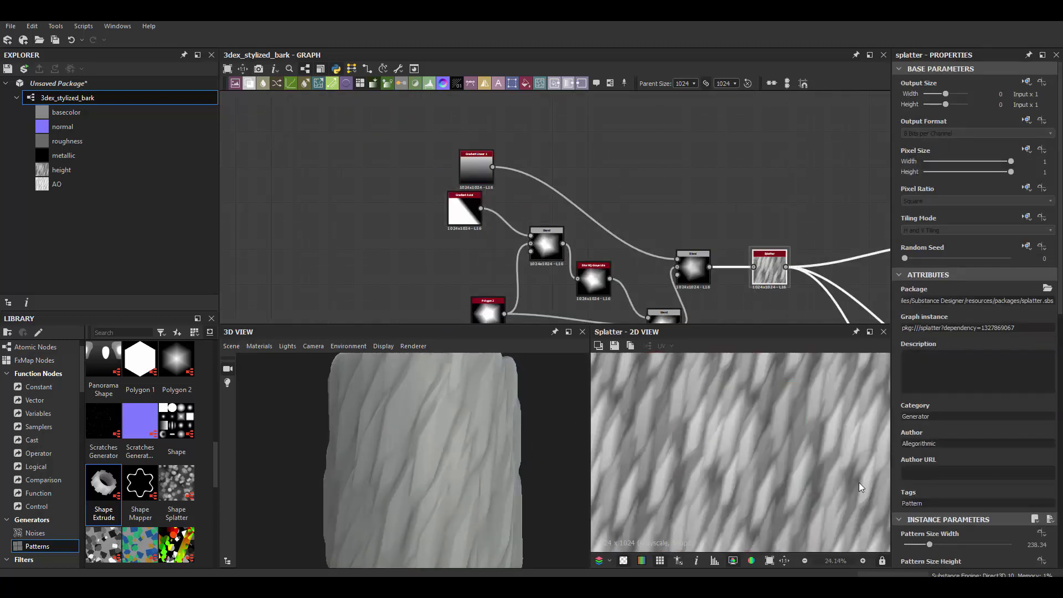
- Shrink the Blend's cropping area to about half
scroll(859, 483, "down", 2)
left_click(513, 180)
left_click_drag(1011, 417, 957, 420)
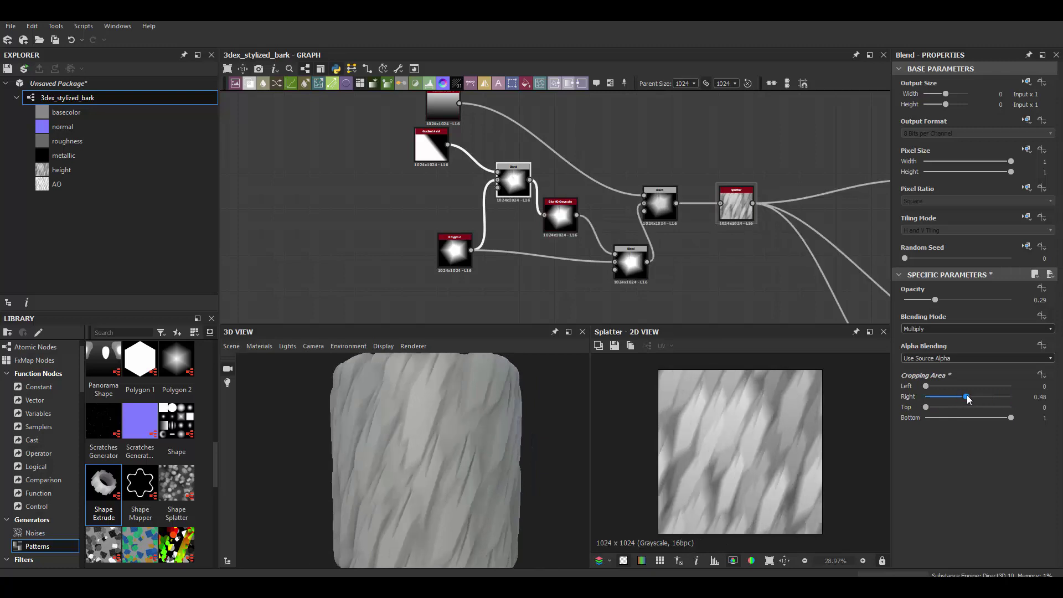
left_click_drag(974, 419, 954, 419)
left_click(736, 205)
scroll(580, 186, "up", 3)
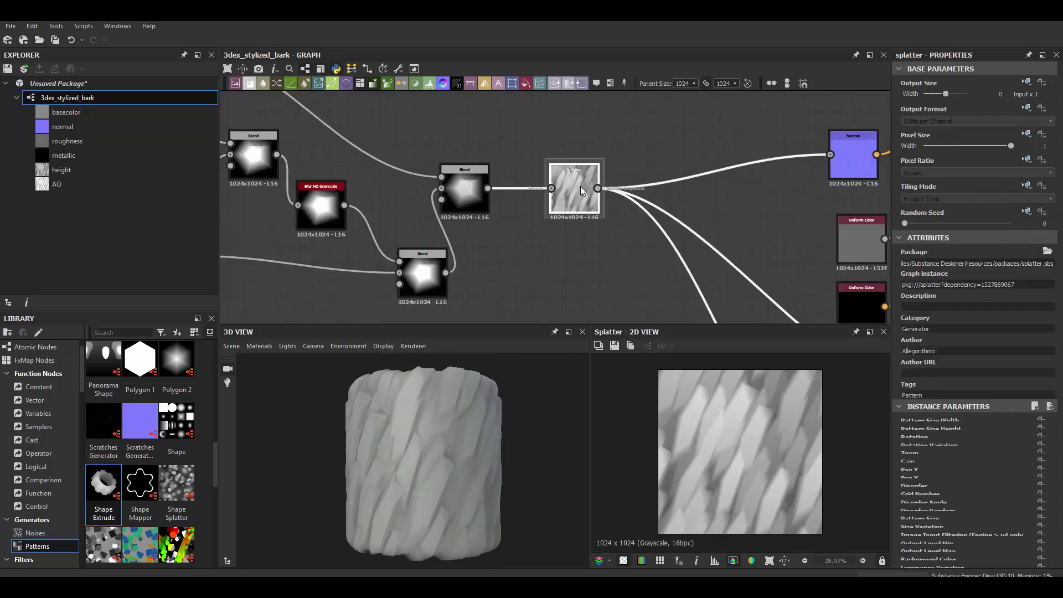
- Give Polygon 2 a 0.8 gradient and 156° rotation, keeping five sides
left_click(308, 252)
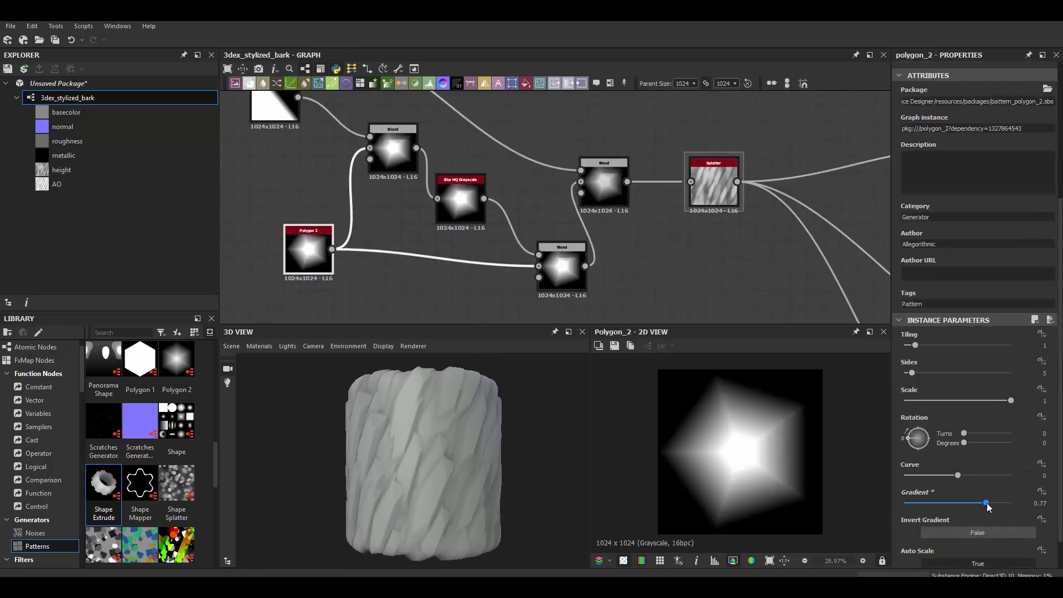
mouse_move(964, 503)
left_mouse_down()
mouse_move(1014, 502)
mouse_move(947, 496)
mouse_move(992, 501)
mouse_move(1009, 478)
left_mouse_up()
scroll(482, 444, "up", 3)
key("ctrl+z")
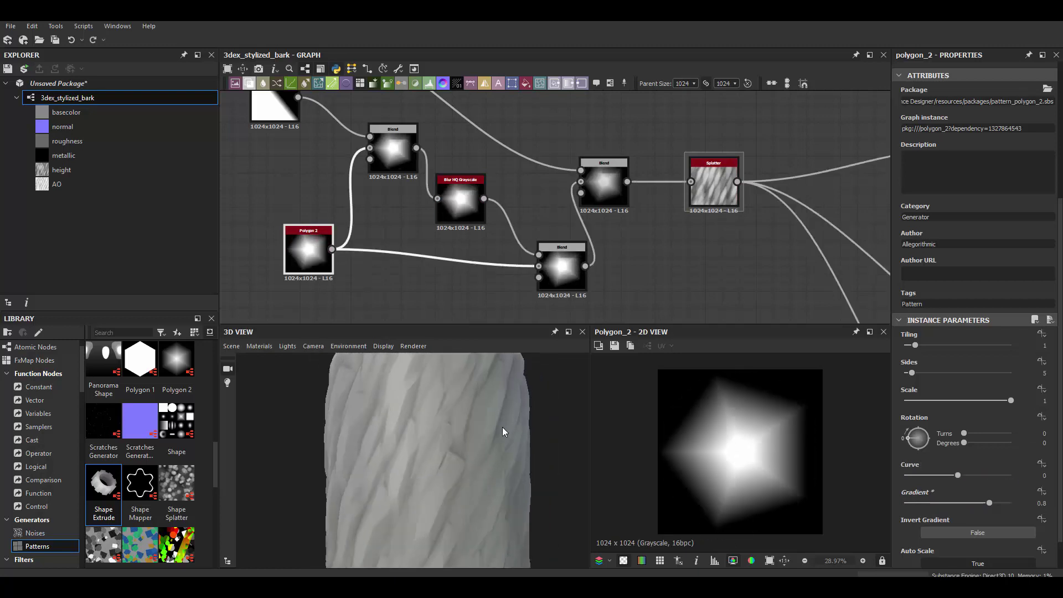
scroll(941, 432, "down", 1)
left_click_drag(908, 408, 926, 399)
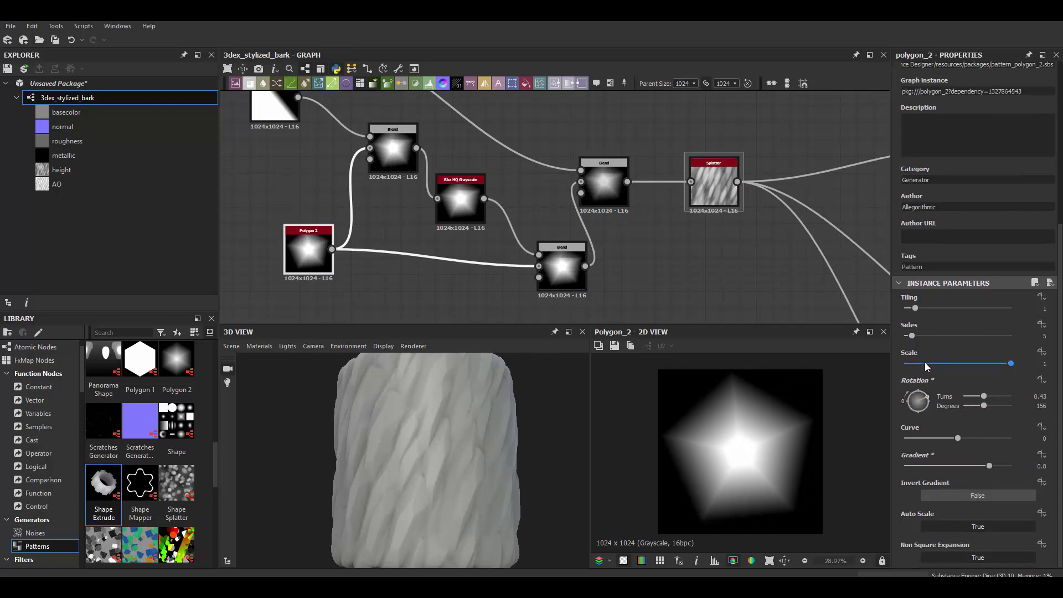
left_click_drag(912, 334, 942, 331)
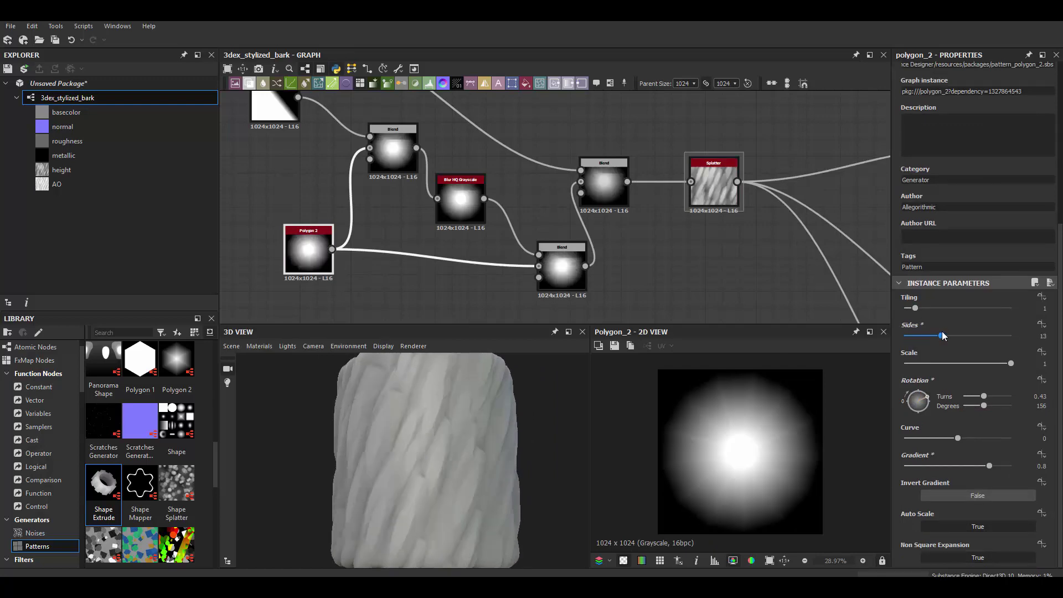
key("ctrl+z")
- Raise the Blend feeding the Splatter to 0.47 opacity
scroll(554, 244, "down", 3)
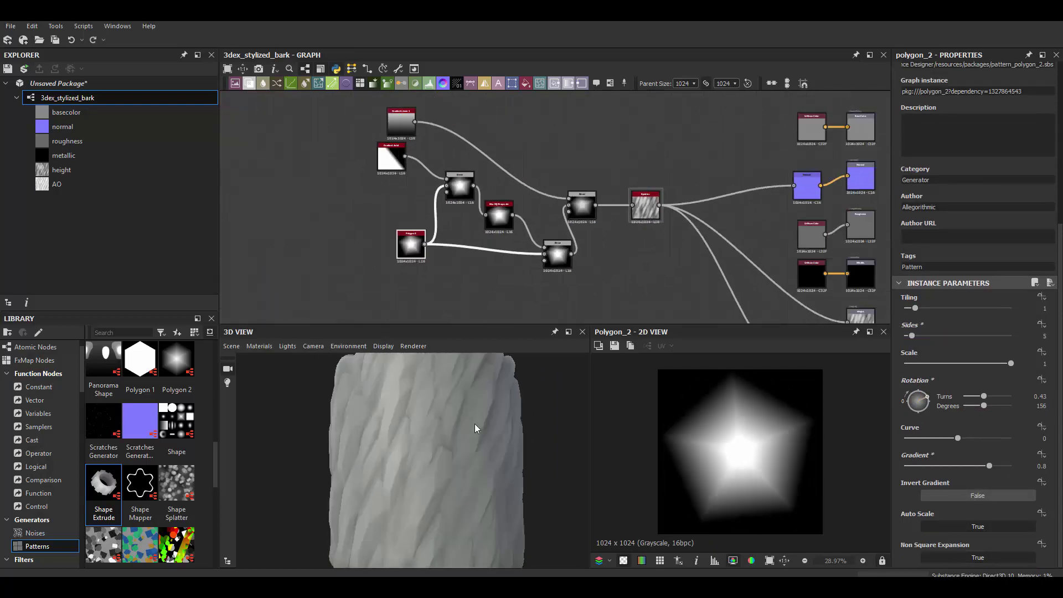
scroll(577, 200, "up", 3)
double_click(577, 200)
middle_click_drag(521, 249, 560, 260)
left_click(582, 233)
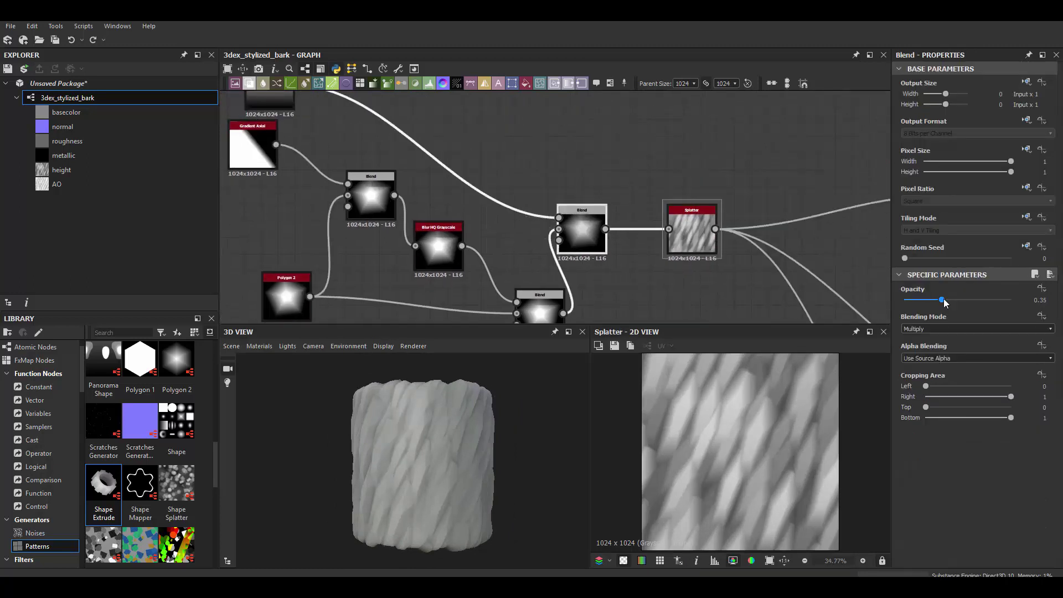
left_click_drag(943, 298, 953, 298)
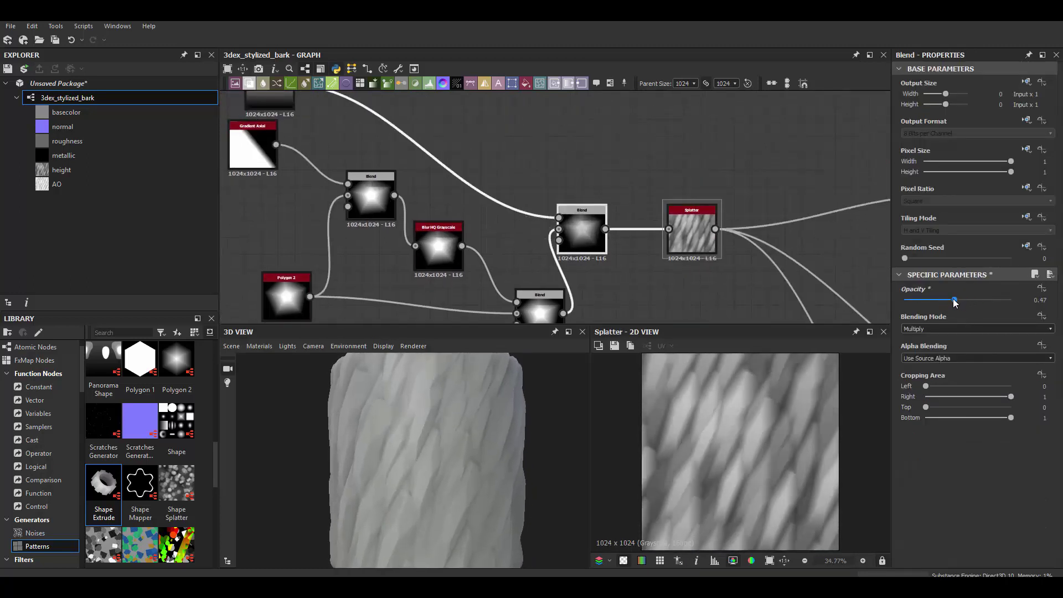
- Select the Splatter node and check its context options
middle_click_drag(593, 263, 606, 215)
scroll(606, 215, "down", 1)
left_click(620, 187)
scroll(736, 443, "up", 2)
scroll(438, 421, "up", 2)
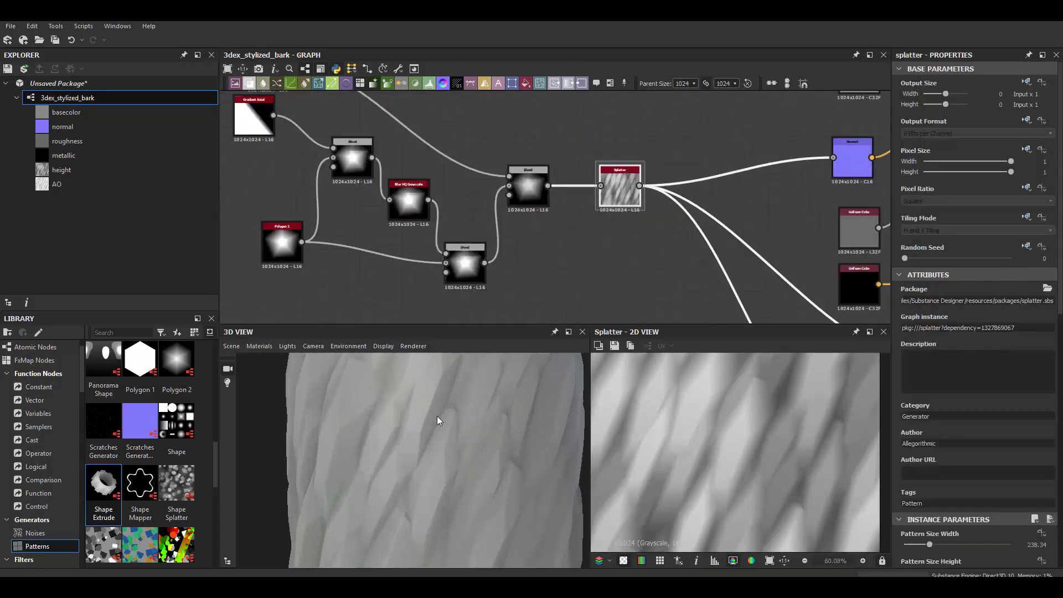
scroll(554, 222, "down", 2)
scroll(645, 141, "up", 3)
right_click(646, 142)
key("Escape")
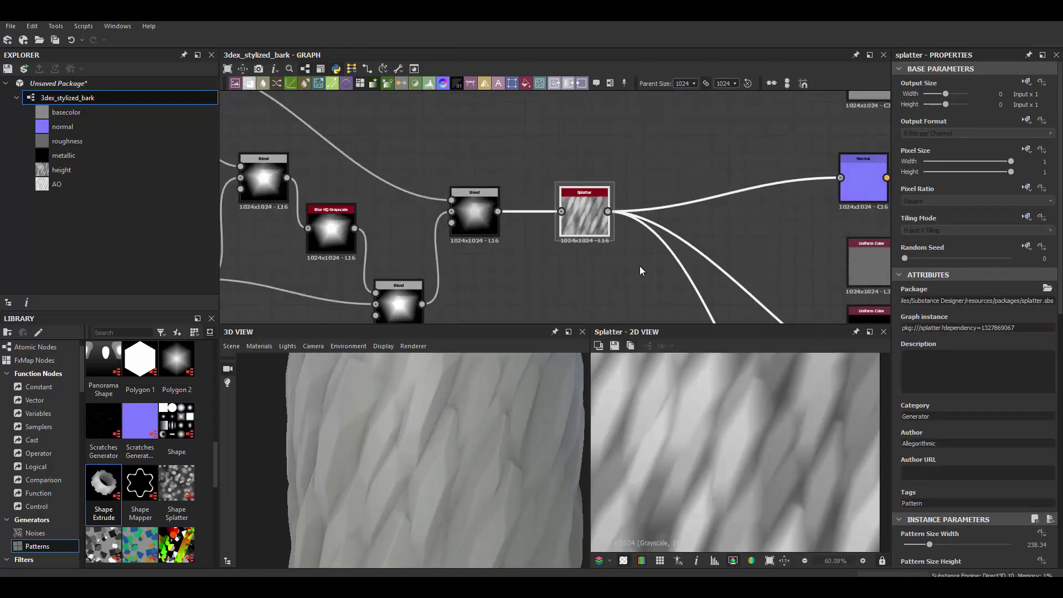
- Insert a Directional Warp after the Splatter, initially driven by Clouds 2
left_click_drag(646, 217, 606, 260)
left_click(606, 284)
double_click(669, 216)
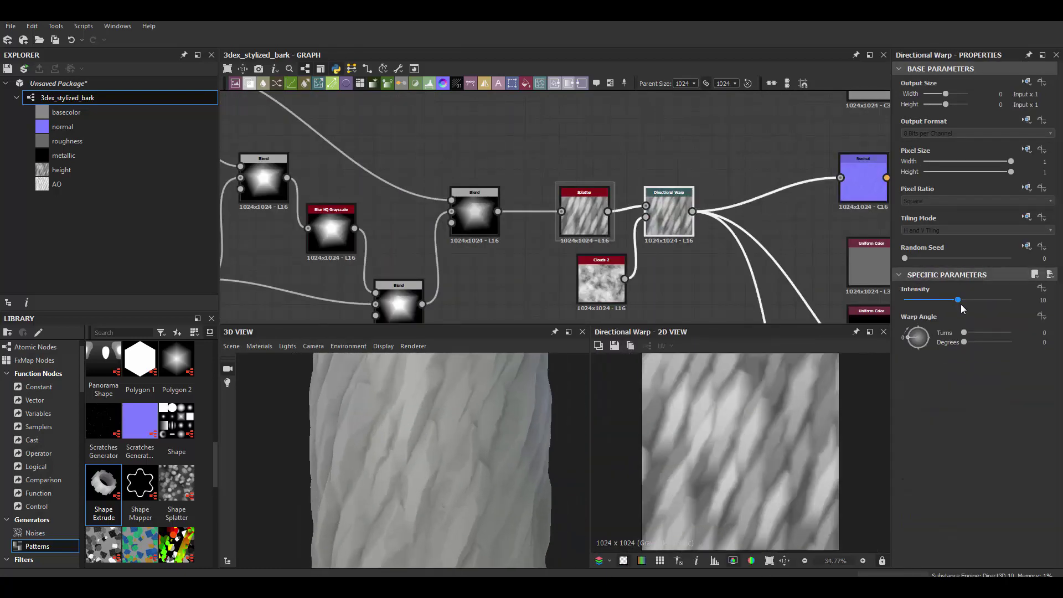
left_click_drag(914, 297, 934, 299)
scroll(450, 422, "up", 1)
left_click(911, 336)
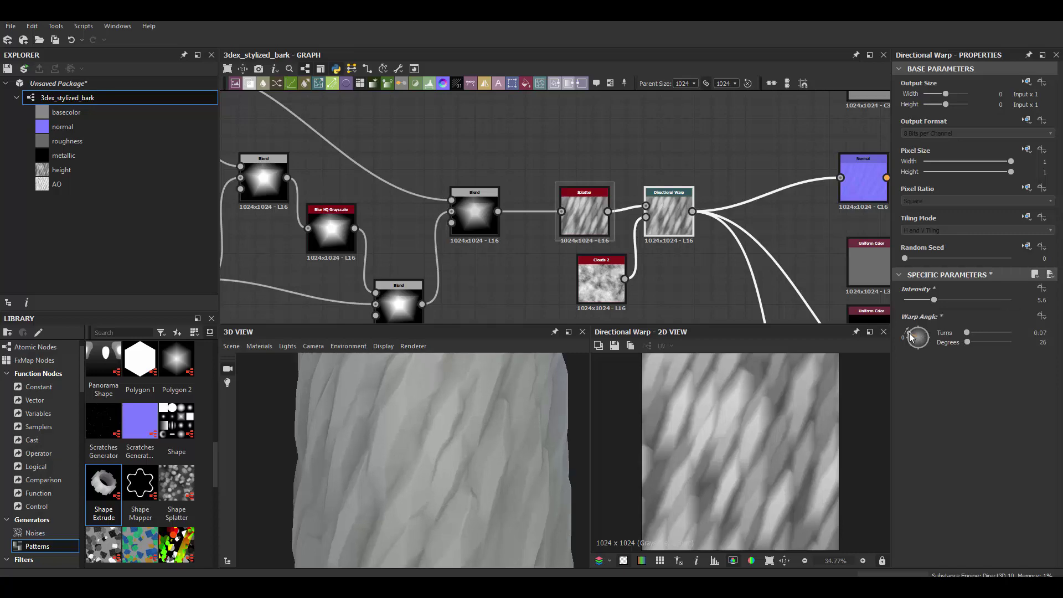
- Drive the warp with Perlin Noise and raise the noise scale
left_click_drag(646, 217, 668, 223)
left_click(686, 268)
scroll(554, 194, "up", 2)
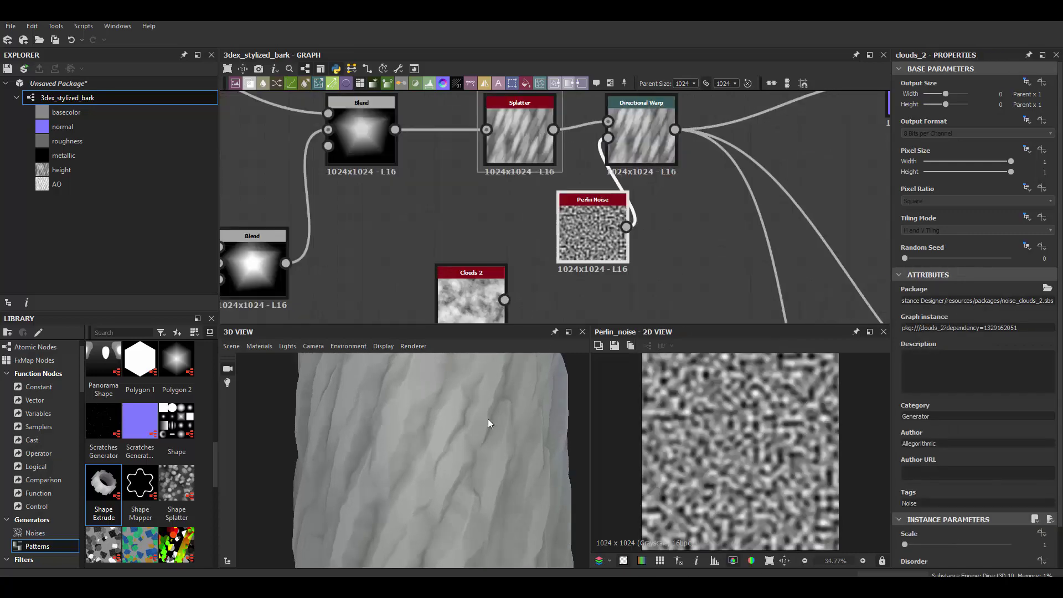
scroll(974, 332, "down", 2)
left_click(921, 500)
scroll(552, 171, "down", 1)
left_click_drag(920, 500, 938, 502)
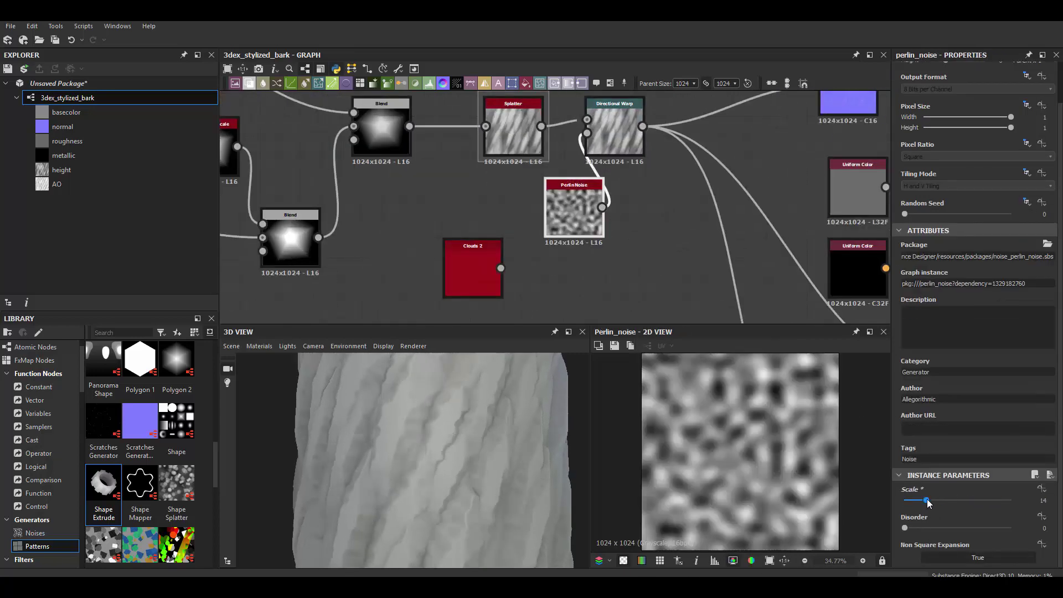
scroll(434, 444, "down", 1)
- Set the Directional Warp intensity to 2.61
left_click(615, 133)
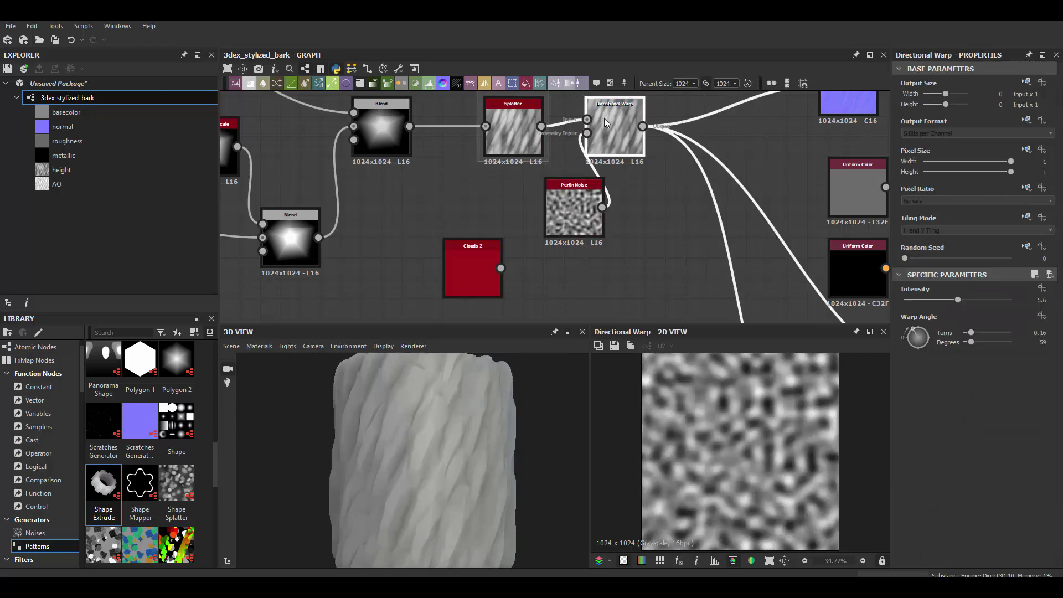
left_click_drag(926, 292, 938, 294)
scroll(667, 427, "down", 2)
scroll(554, 194, "down", 3)
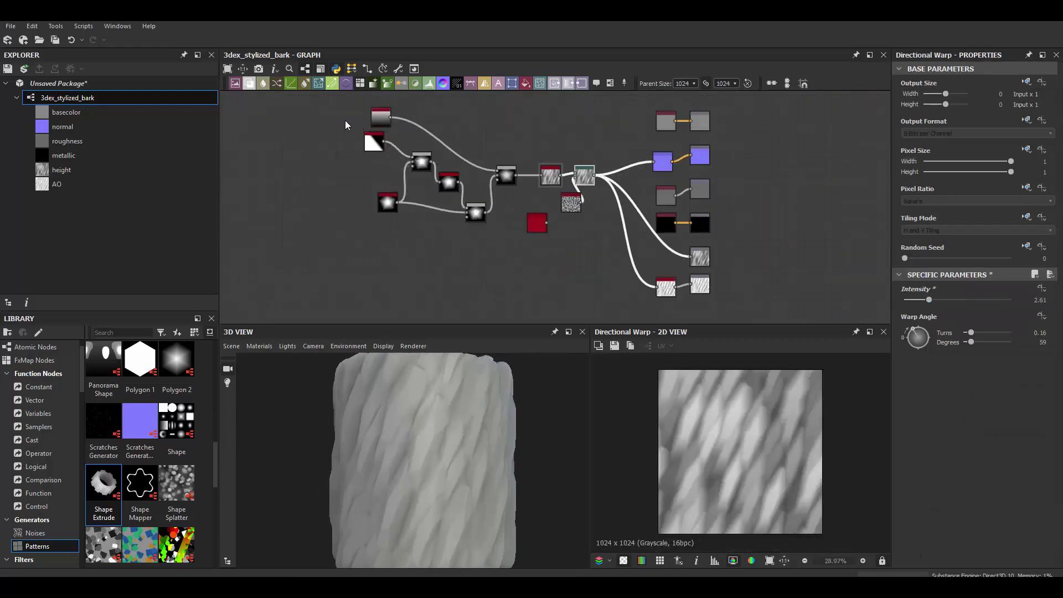
scroll(537, 135, "up", 3)
- Add a Slope Blur Grayscale node with 32 samples
key("space")
type("slope")
key("Return")
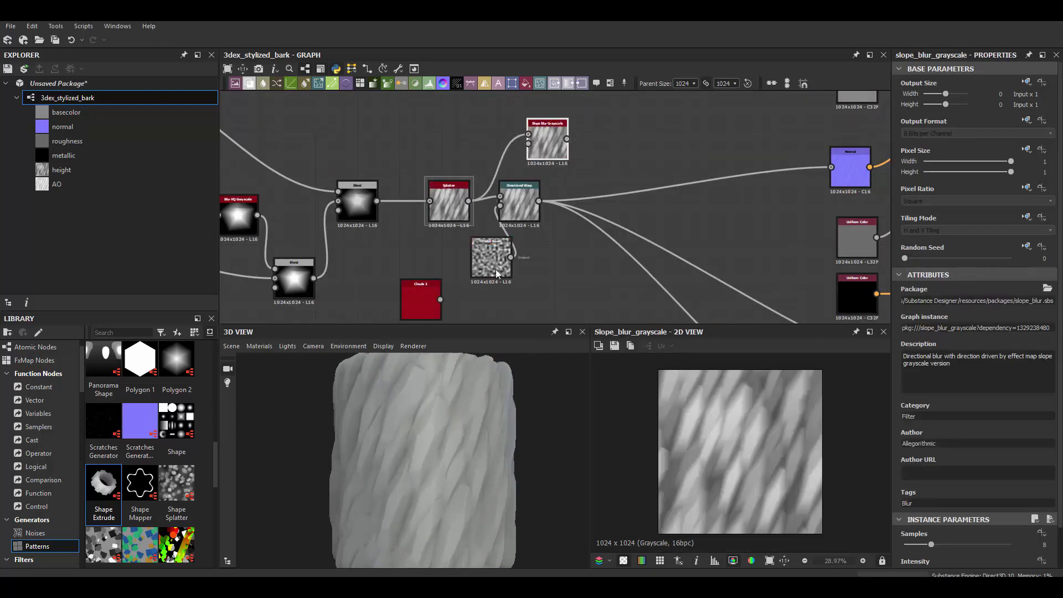
scroll(731, 458, "up", 3)
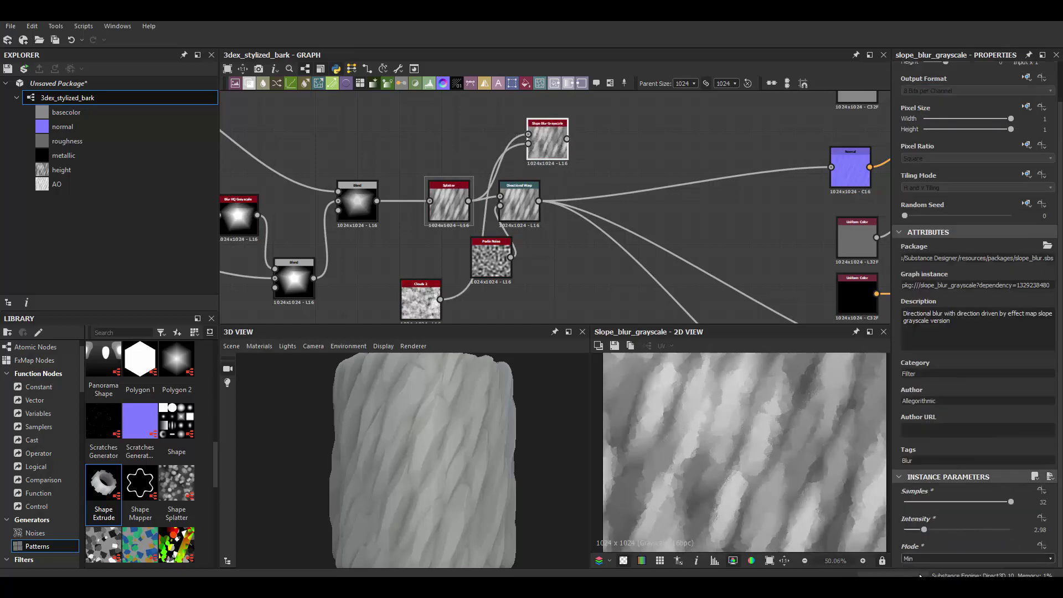
middle_click_drag(627, 166, 613, 157)
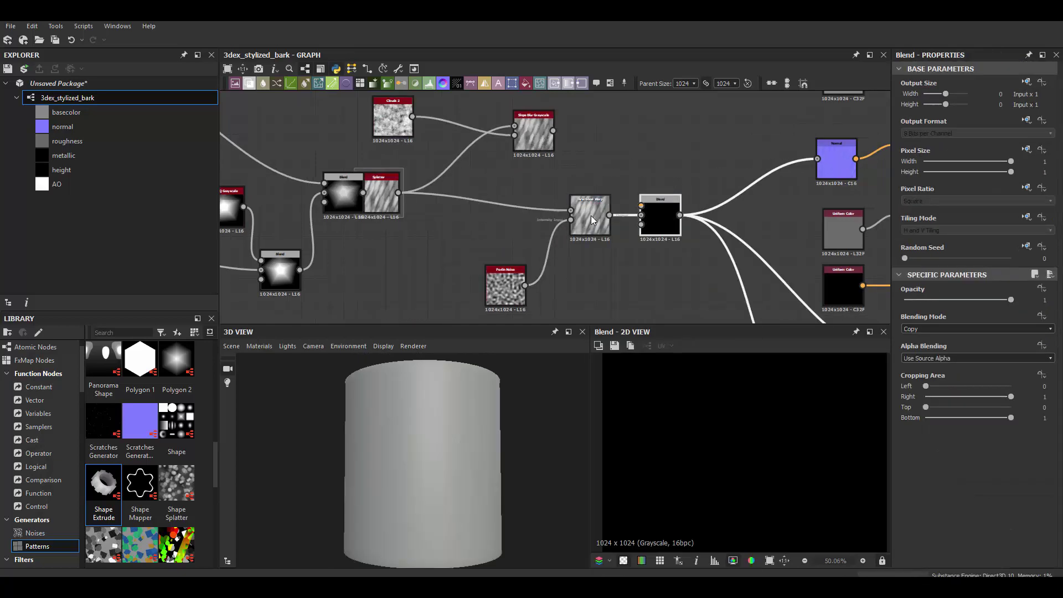
- Try Subtract, Add Sub and Max (Lighten) blend modes at 0.17 opacity
scroll(801, 187, "up", 2)
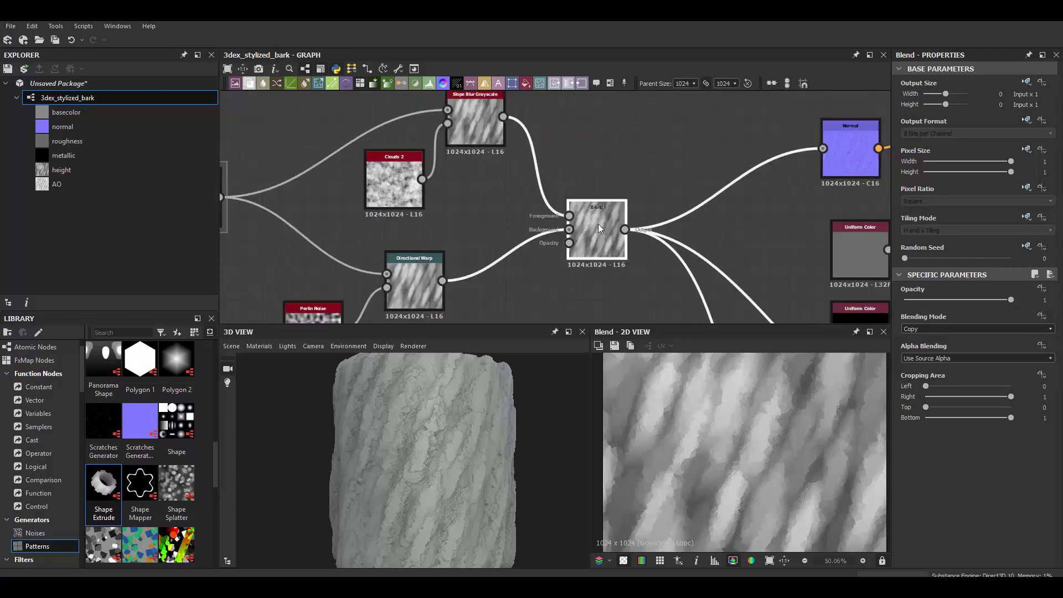
left_click(952, 328)
left_click(922, 347)
left_click(925, 328)
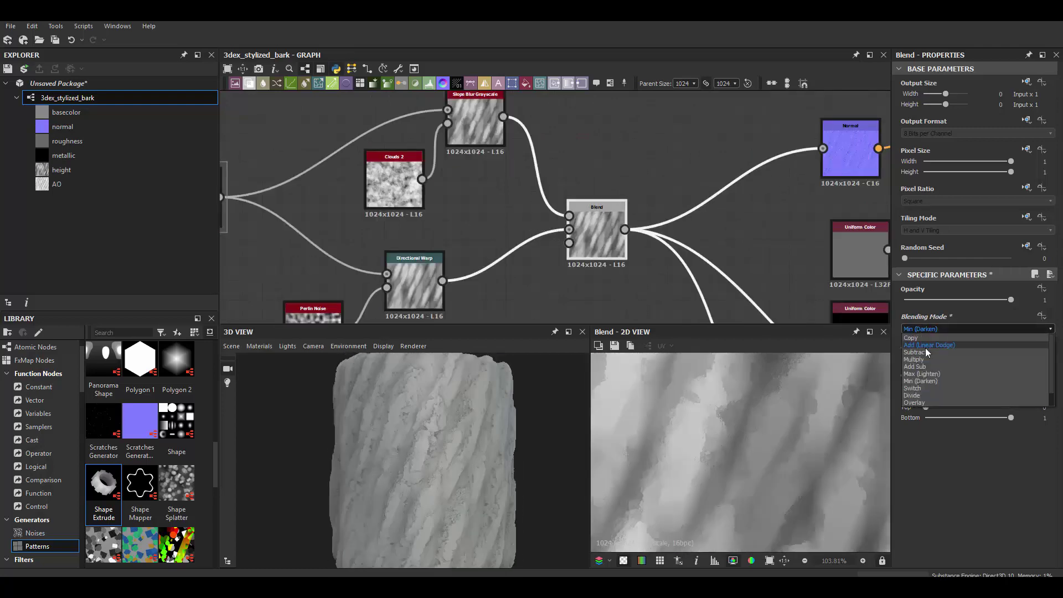
left_click(926, 360)
left_click(923, 299)
scroll(576, 422, "up", 3)
left_click(930, 329)
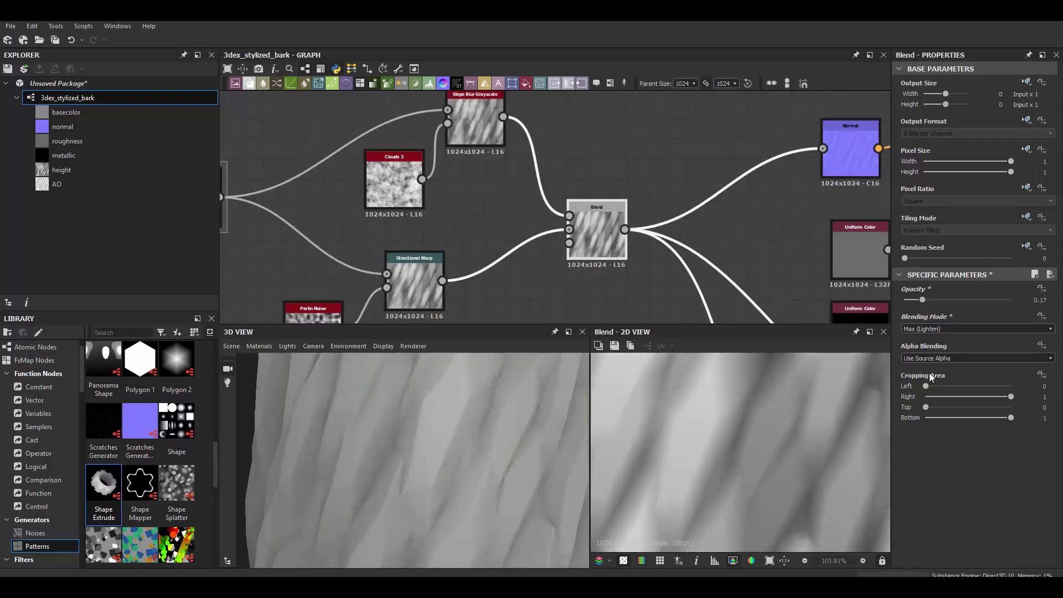
left_click(929, 372)
- Settle the blend on Min (Darken) at 0.58 opacity after trying Multiply
left_click(475, 125)
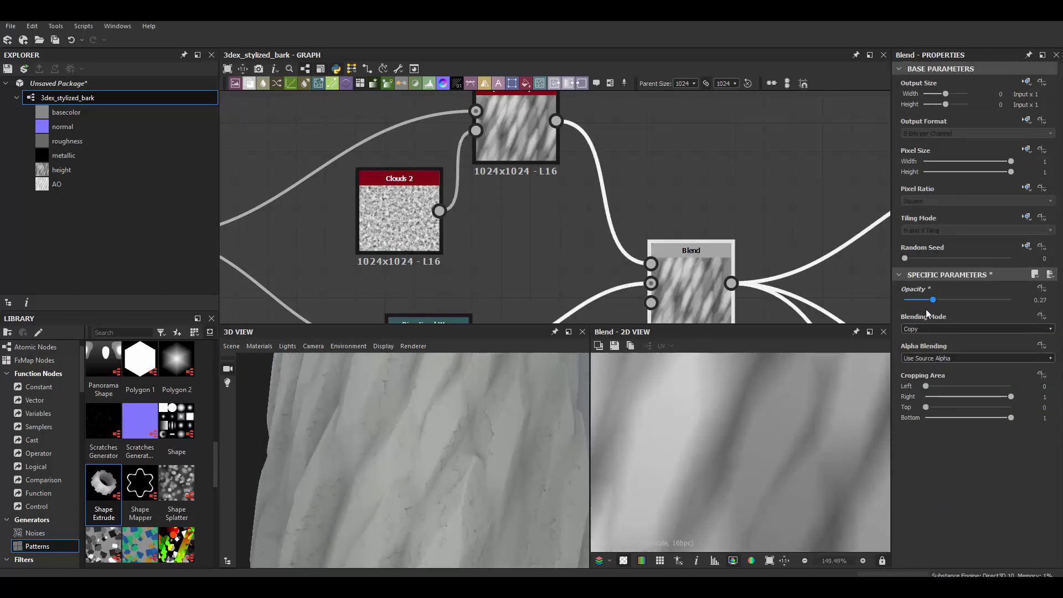
left_click(936, 329)
left_click(921, 357)
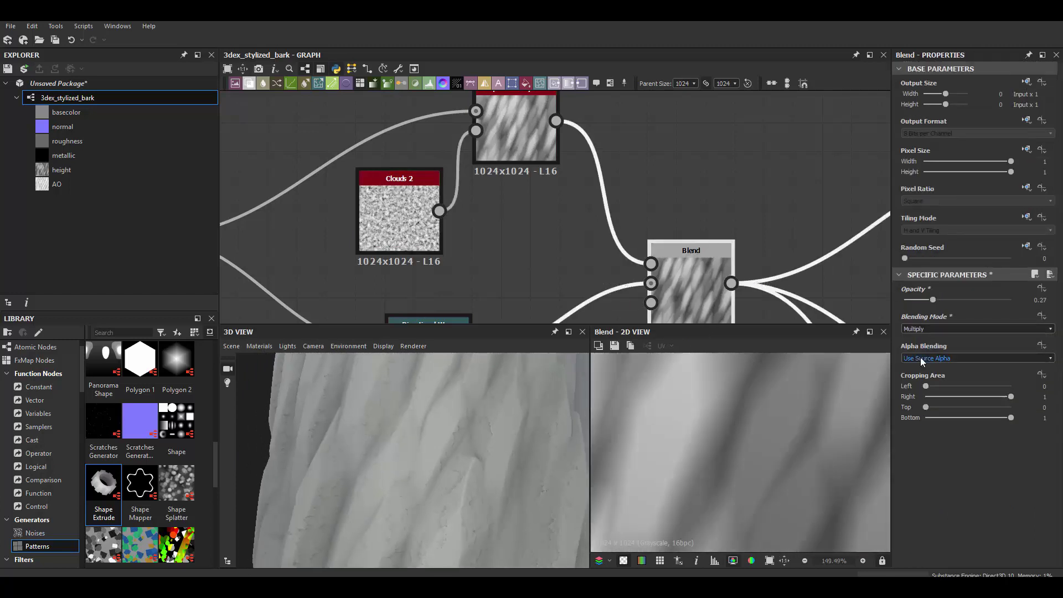
left_click_drag(933, 300, 966, 300)
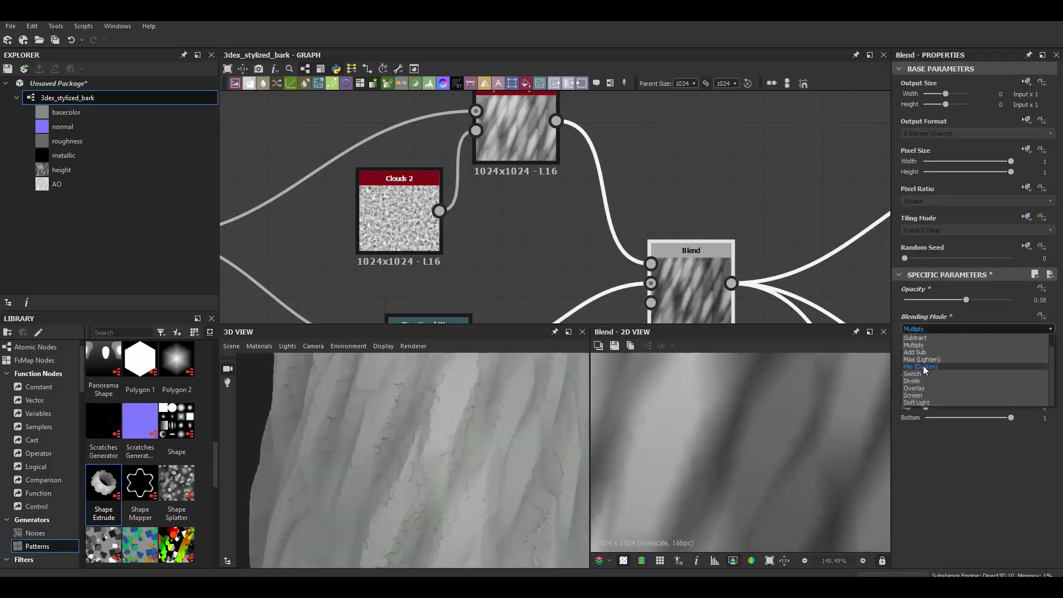
left_click(923, 366)
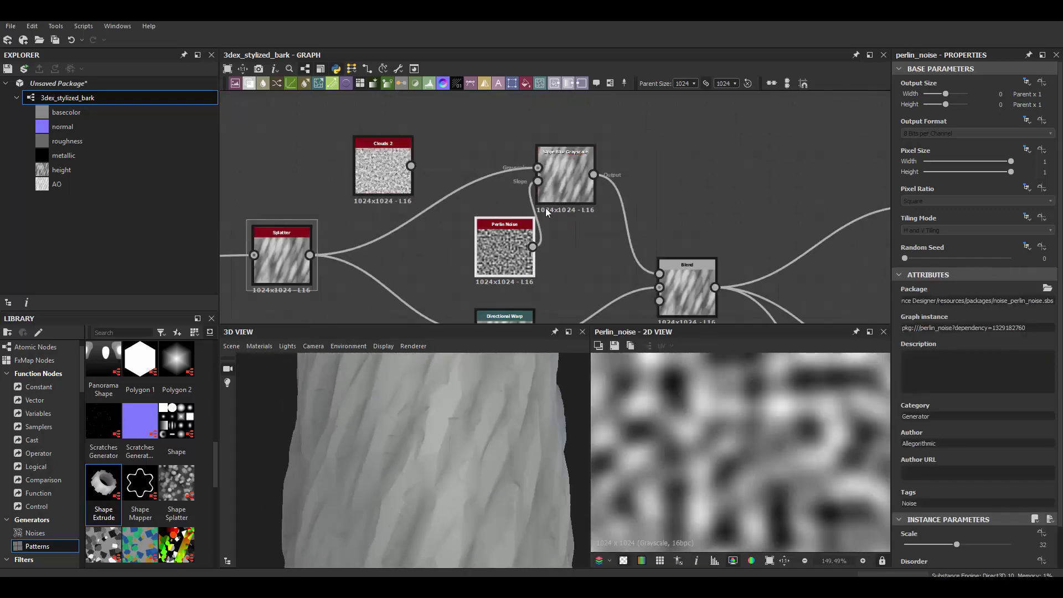
- Set the Perlin Noise scale to 61
scroll(955, 517, "down", 2)
left_click_drag(954, 500, 1007, 500)
scroll(462, 471, "down", 2)
scroll(423, 463, "up", 1)
scroll(423, 463, "up", 2)
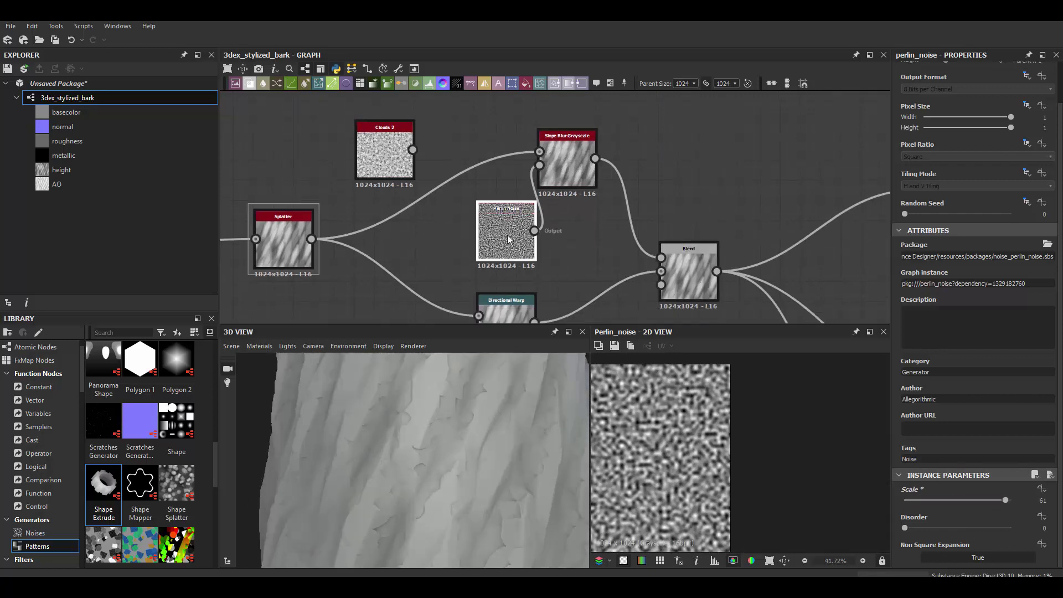
- Combine Clouds 2 and Perlin Noise in a new Blend that drives the Slope Blur
left_click_drag(509, 240, 469, 240)
double_click(568, 166)
scroll(921, 559, "down", 2)
scroll(459, 439, "down", 2)
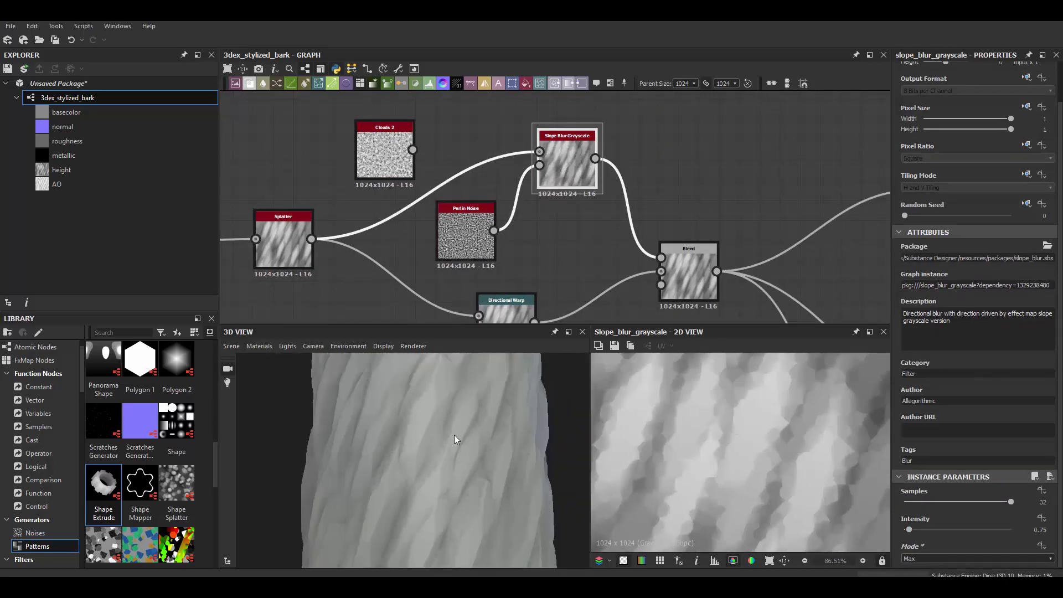
scroll(472, 430, "up", 2)
middle_click_drag(420, 249, 437, 284)
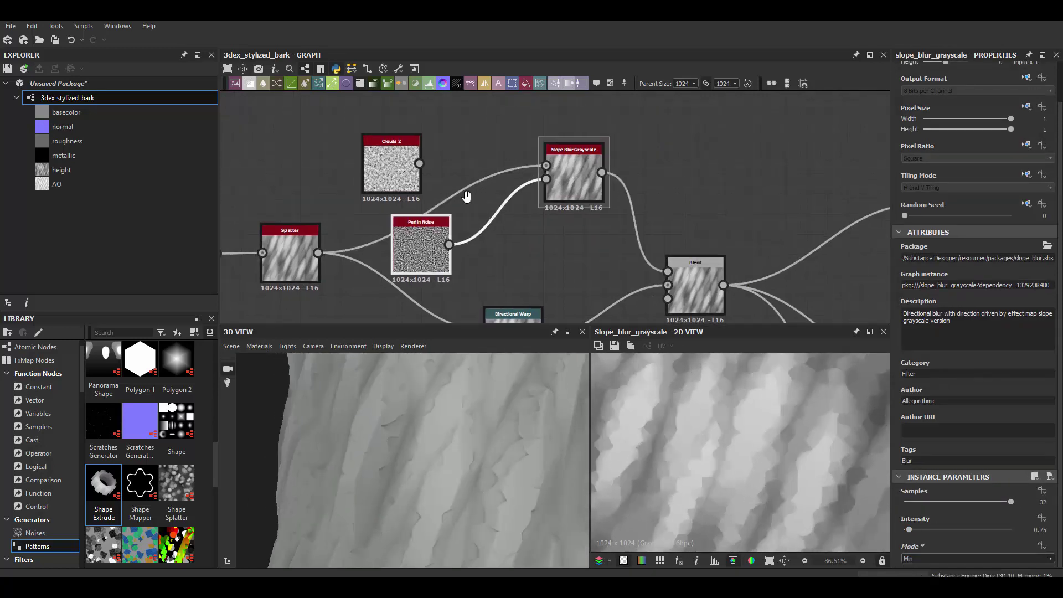
left_click_drag(482, 243, 339, 194)
left_click_drag(368, 116, 388, 126)
left_click(443, 151)
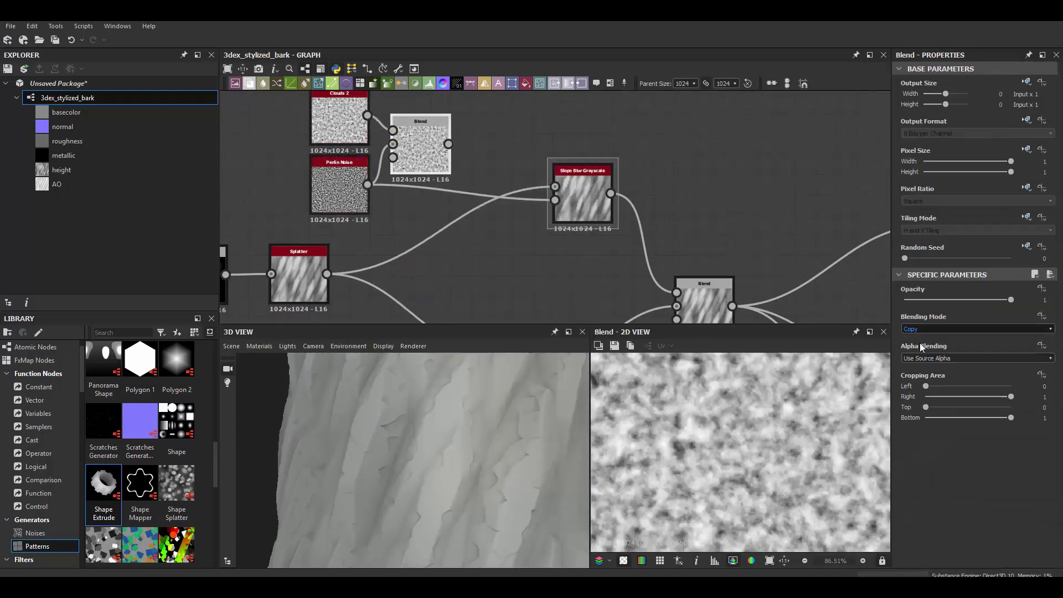
- Set the lower Min (Darken) Blend's opacity to 0.21
scroll(941, 329, "down", 2)
scroll(941, 329, "down", 3)
scroll(942, 329, "down", 3)
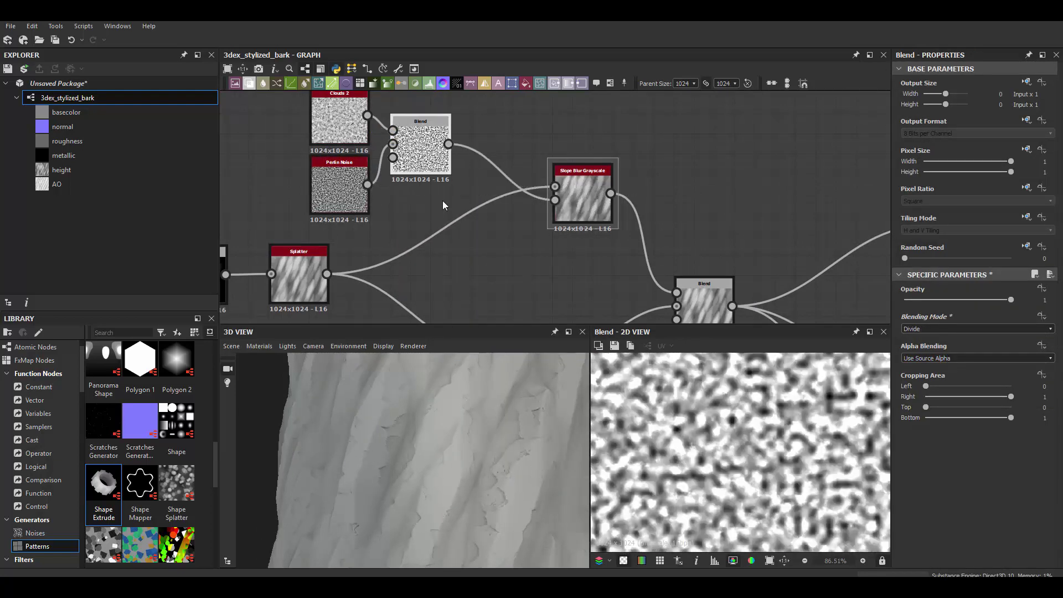
scroll(925, 350, "up", 2)
scroll(925, 350, "up", 1)
scroll(925, 350, "down", 2)
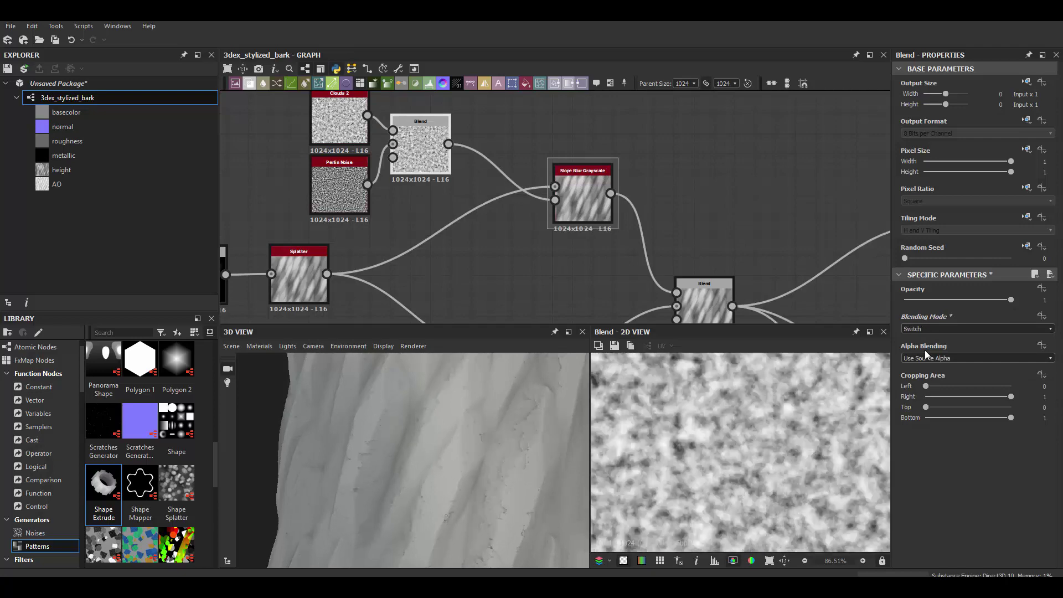
scroll(925, 350, "down", 2)
middle_click_drag(703, 325, 637, 225)
scroll(637, 225, "up", 1)
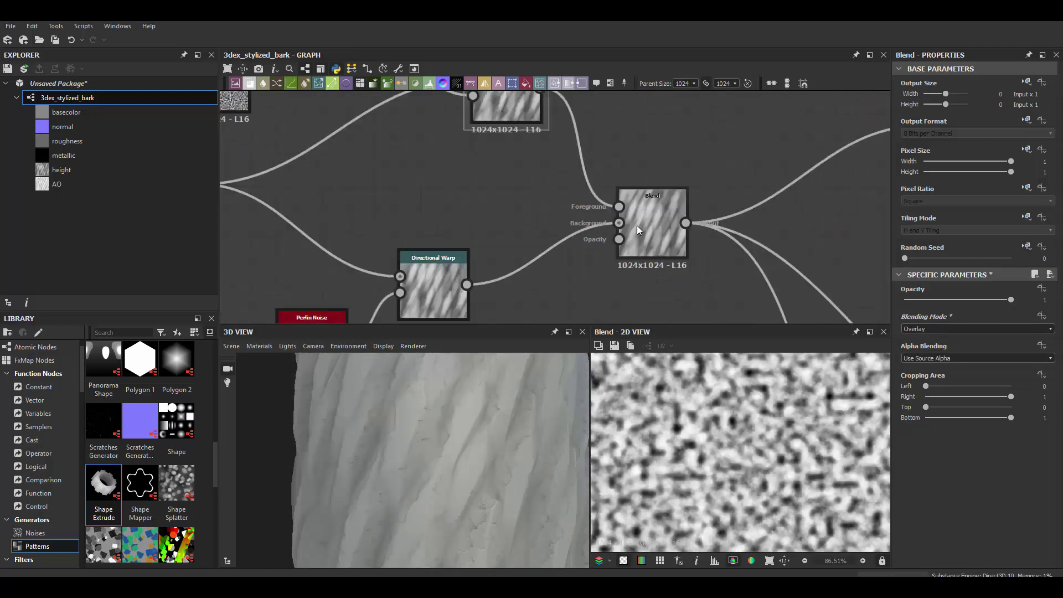
scroll(637, 224, "up", 1)
left_click(940, 300)
left_click_drag(930, 298, 926, 300)
left_click_drag(541, 452, 445, 434)
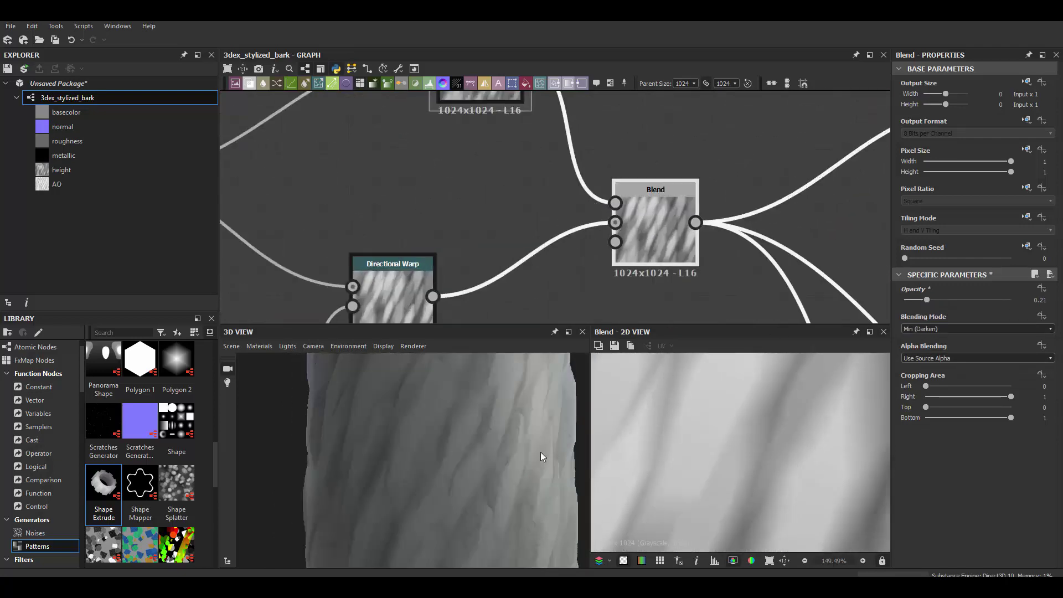
scroll(446, 436, "down", 3)
scroll(776, 426, "down", 5)
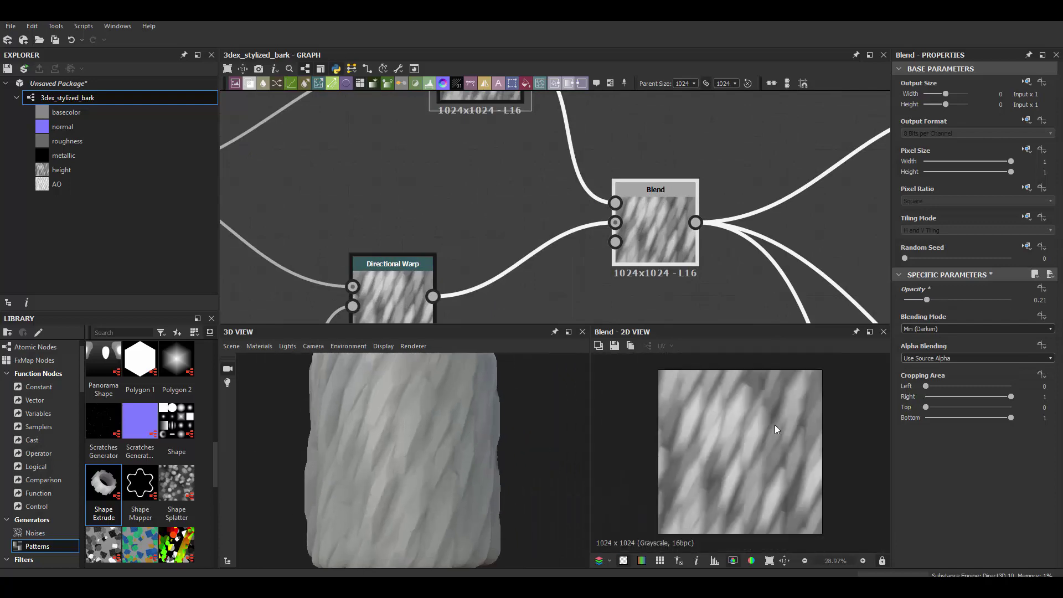
scroll(560, 230, "down", 3)
- Add a Histogram Range node followed by a Gradient Map
scroll(570, 208, "down", 1)
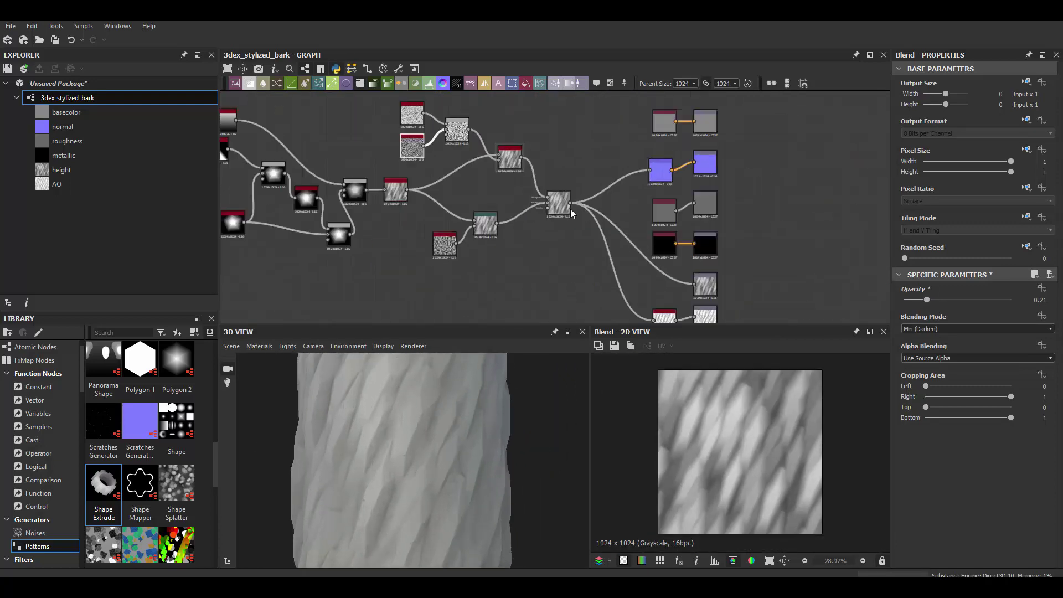
middle_click_drag(571, 208, 626, 235)
scroll(609, 222, "up", 3)
key("space")
type("hist")
left_click(650, 226)
scroll(650, 200, "up", 3)
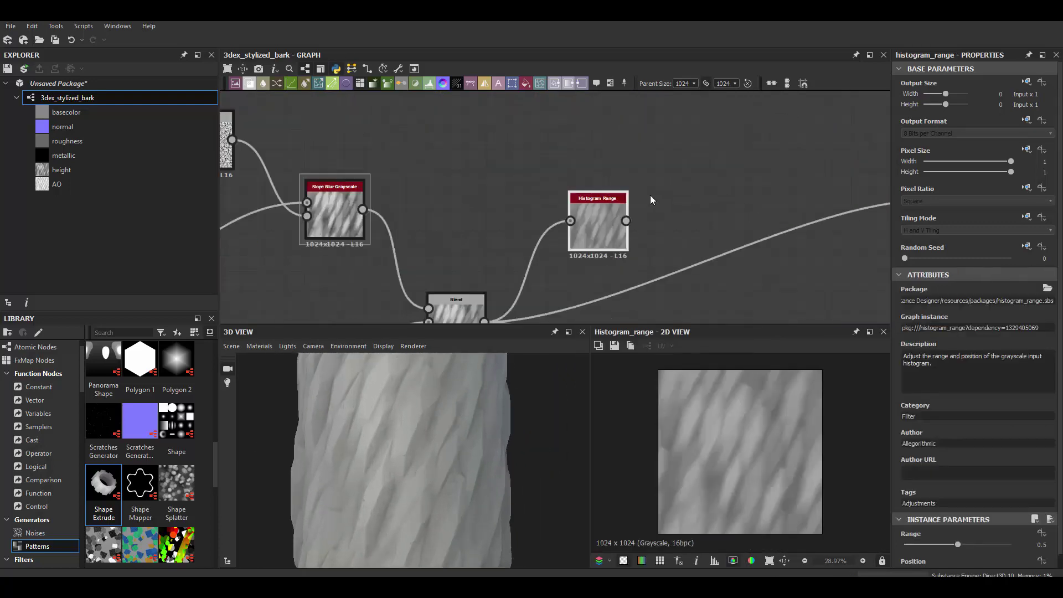
key("space")
key("Return")
- Set the Gradient Map from dark red to tan and connect it to Base Color
left_click(974, 368)
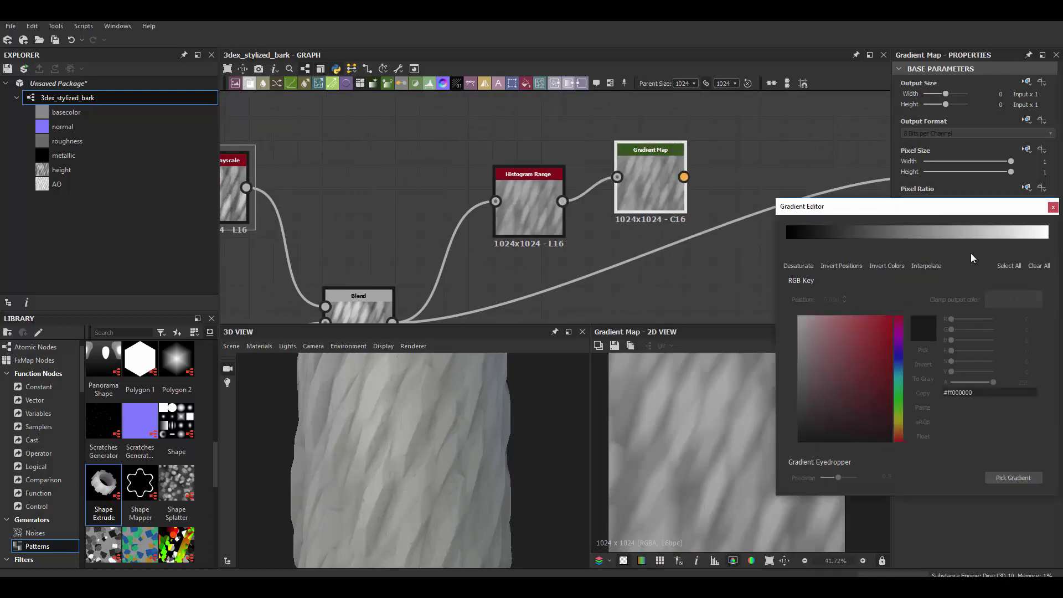
left_click(831, 322)
left_click(899, 431)
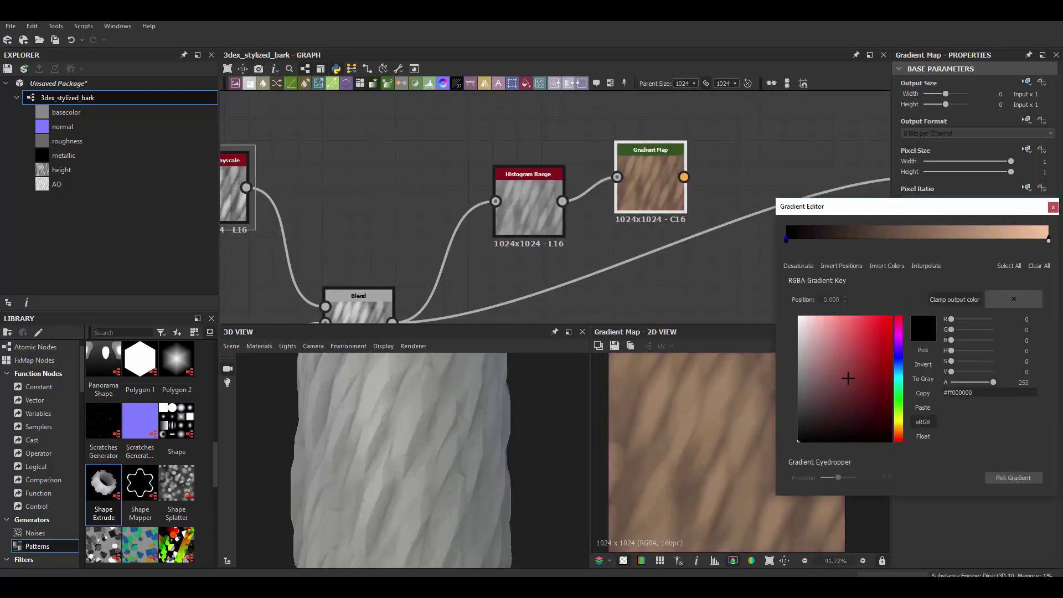
left_click_drag(899, 443, 899, 437)
left_click(1053, 207)
scroll(462, 179, "down", 2)
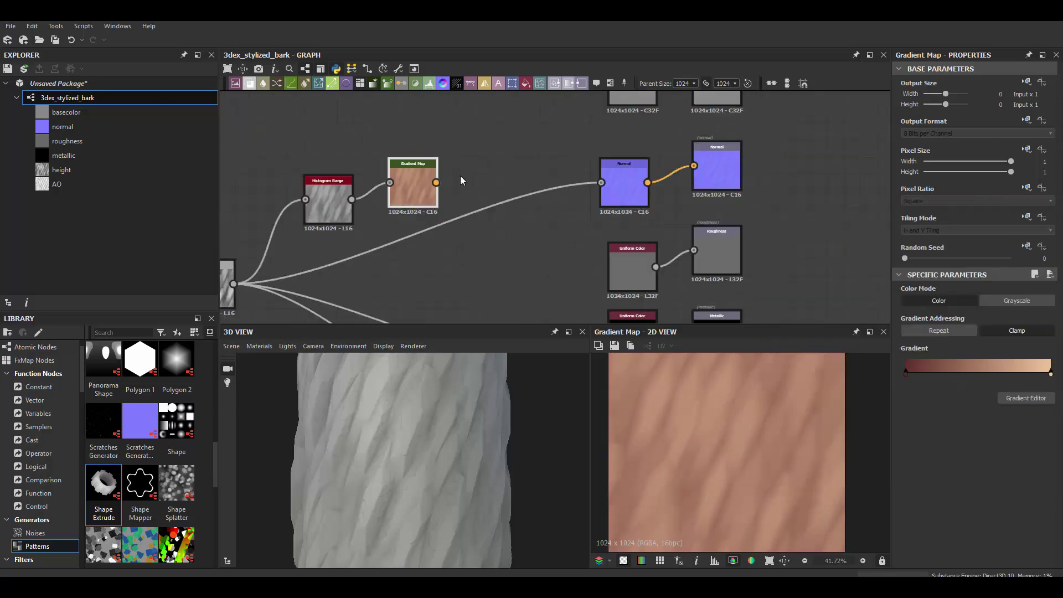
left_click(541, 166)
left_click_drag(391, 456, 423, 430)
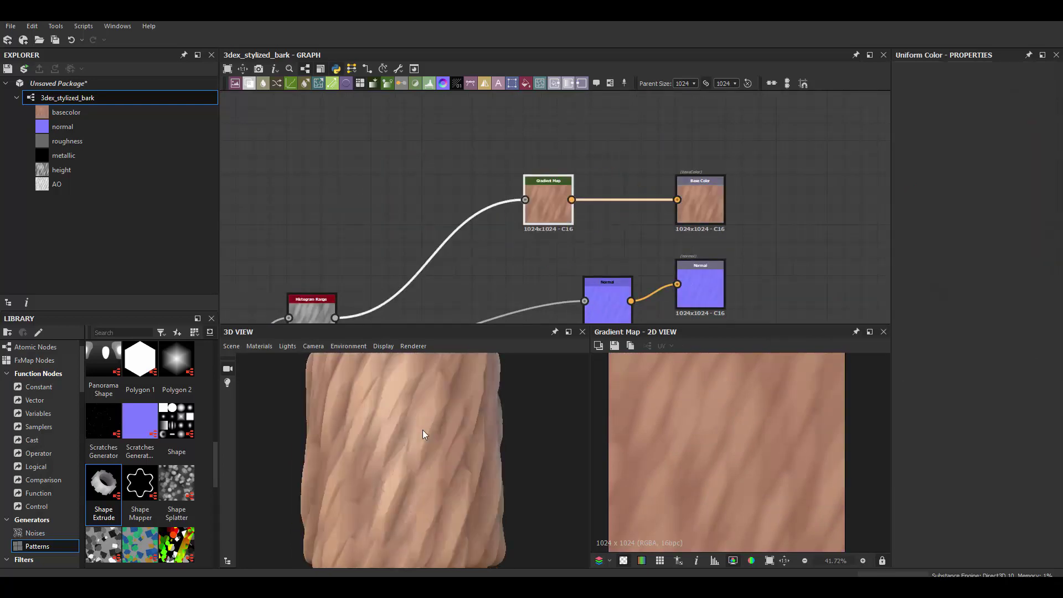
- Add Curvature Smooth and Curvature Sobel nodes fed by the Normal map
scroll(617, 203, "up", 2)
key("space")
type("cu")
left_click(703, 278)
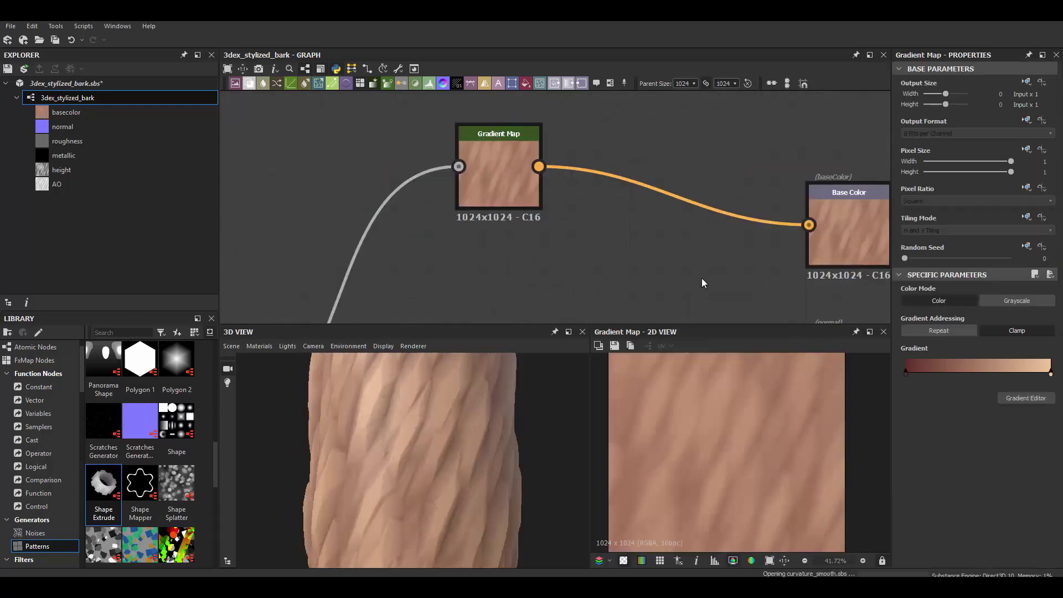
key("space")
left_click(583, 299)
scroll(587, 249, "down", 2)
scroll(573, 260, "up", 3)
double_click(572, 255)
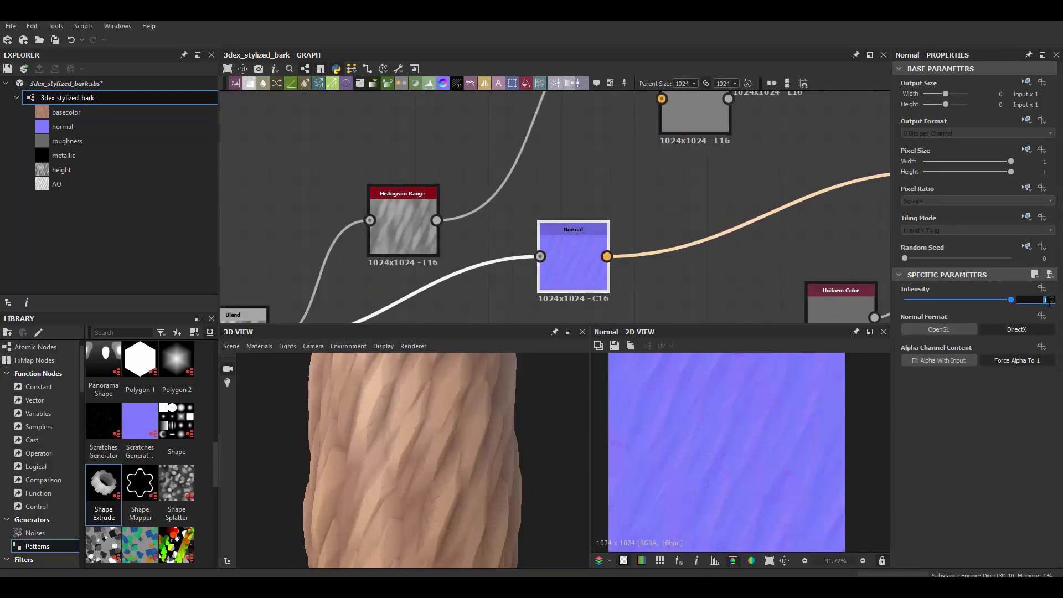
scroll(606, 174, "down", 2)
left_click_drag(607, 174, 641, 191)
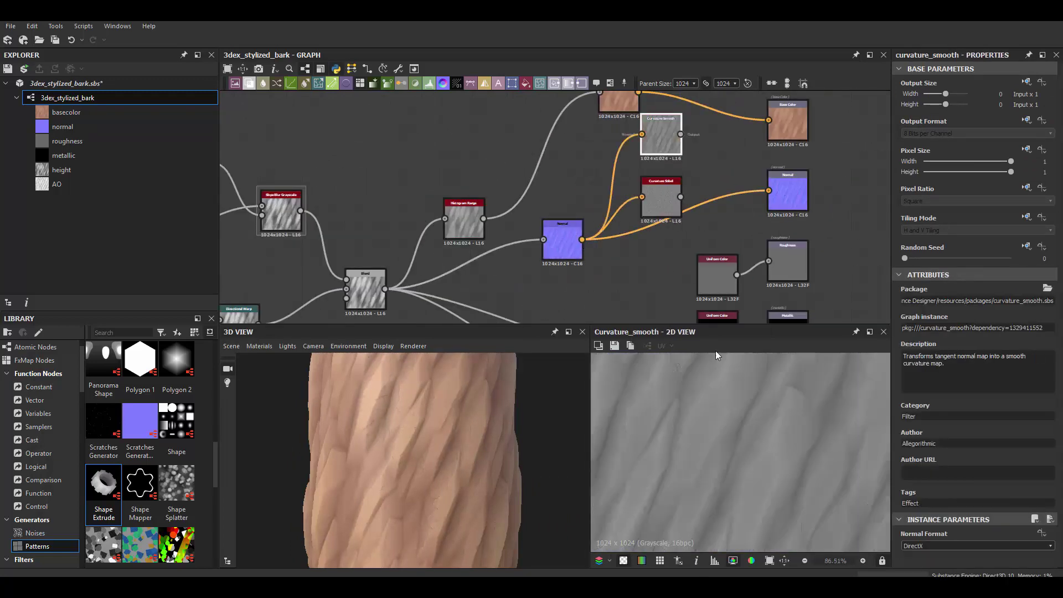
- Blend the two curvature outputs in Add Sub mode at about 0.24 opacity
scroll(715, 355, "down", 3)
middle_click_drag(622, 97, 619, 142)
left_click_drag(644, 238, 630, 224)
key("space")
key("Return")
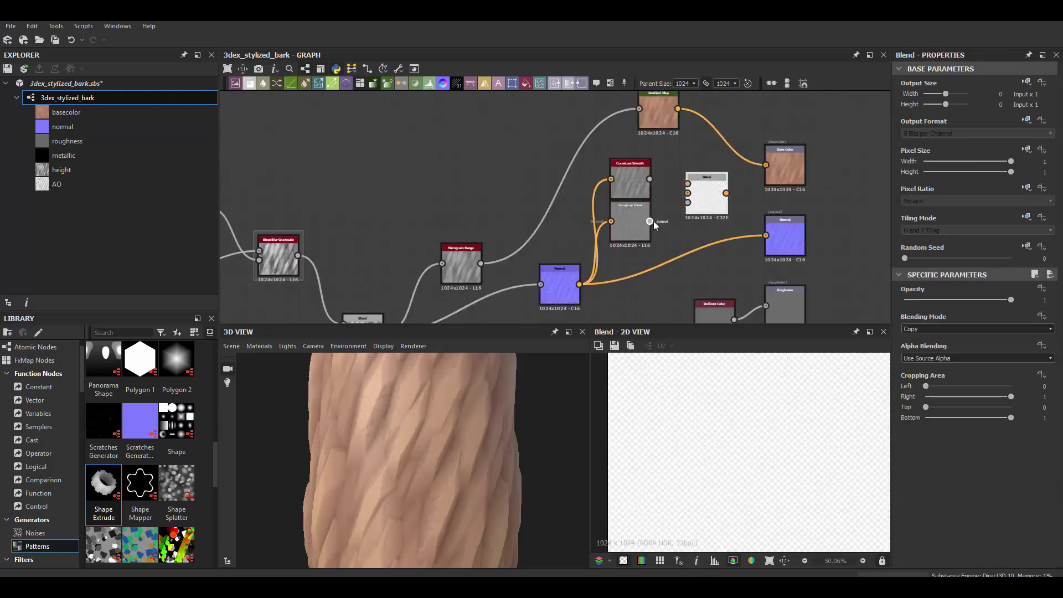
left_click_drag(649, 179, 688, 184)
left_click_drag(650, 222, 688, 194)
left_click(958, 329)
left_click(941, 356)
left_click_drag(1011, 300, 930, 300)
- Insert a Gradient Map and set the colour Blend to Add Sub at 0.23 opacity
scroll(636, 211, "down", 2)
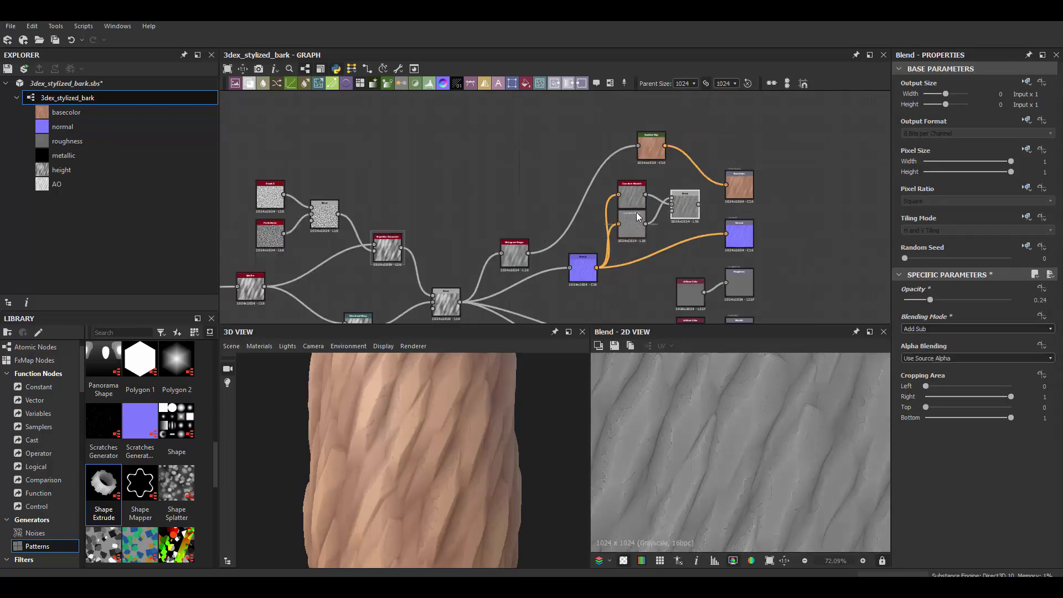
scroll(636, 224, "down", 4)
scroll(628, 195, "up", 4)
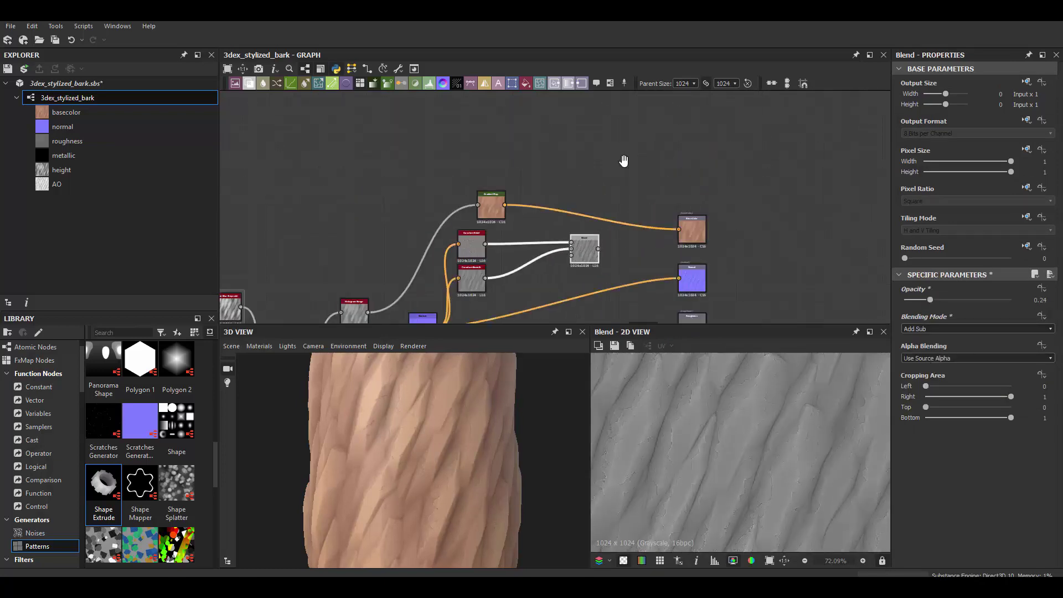
right_click(582, 170)
key("Escape")
key("space")
key("Return")
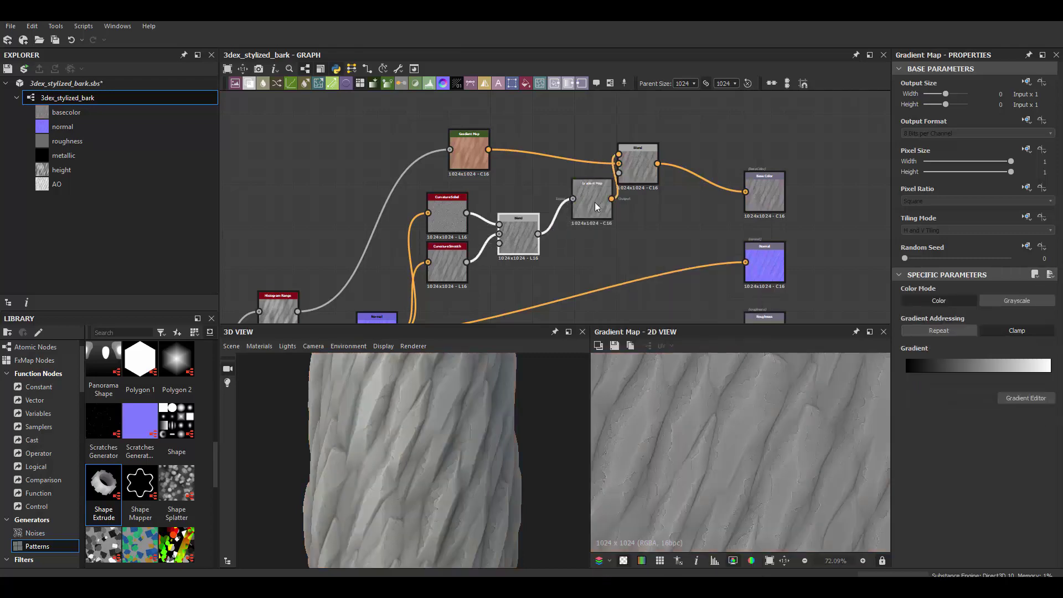
left_click(929, 328)
left_click(924, 381)
left_click_drag(922, 300, 952, 301)
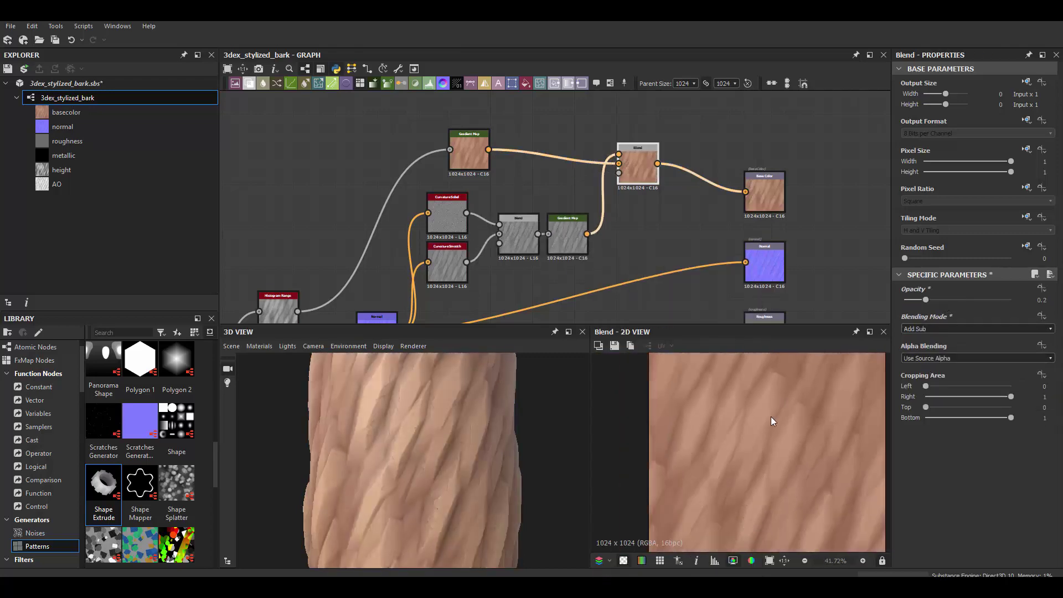
scroll(743, 437, "down", 4)
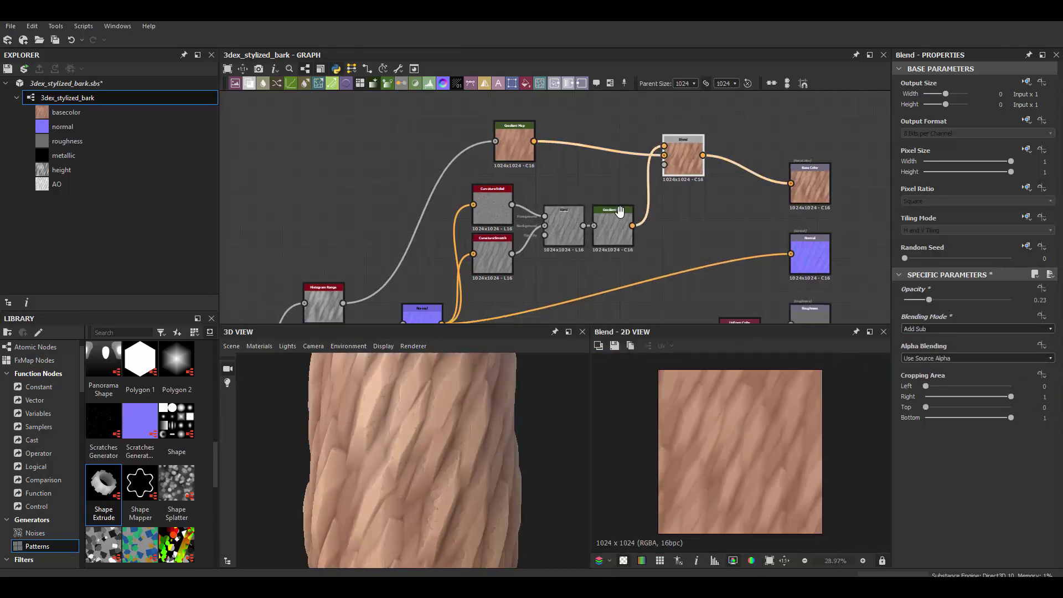
- Add an Edge Detect fed by the Splatter, edge width about 2.48 with more roundness
mouse_move(669, 208)
middle_mouse_down()
mouse_move(434, 227)
mouse_move(518, 200)
middle_mouse_up()
key("space")
type("edge")
key("Return")
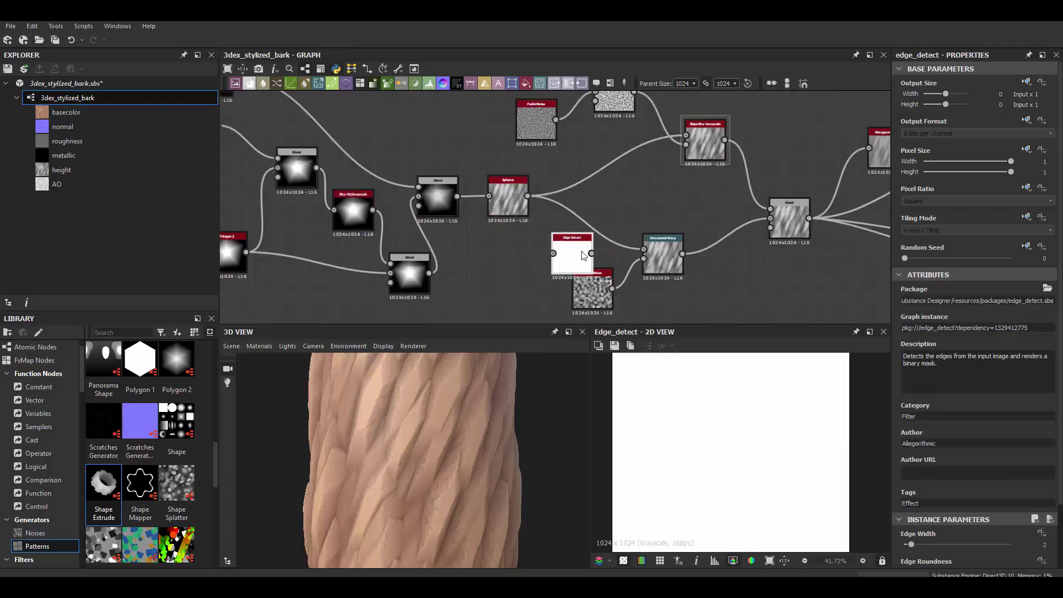
left_click_drag(528, 196, 525, 267)
scroll(942, 443, "down", 2)
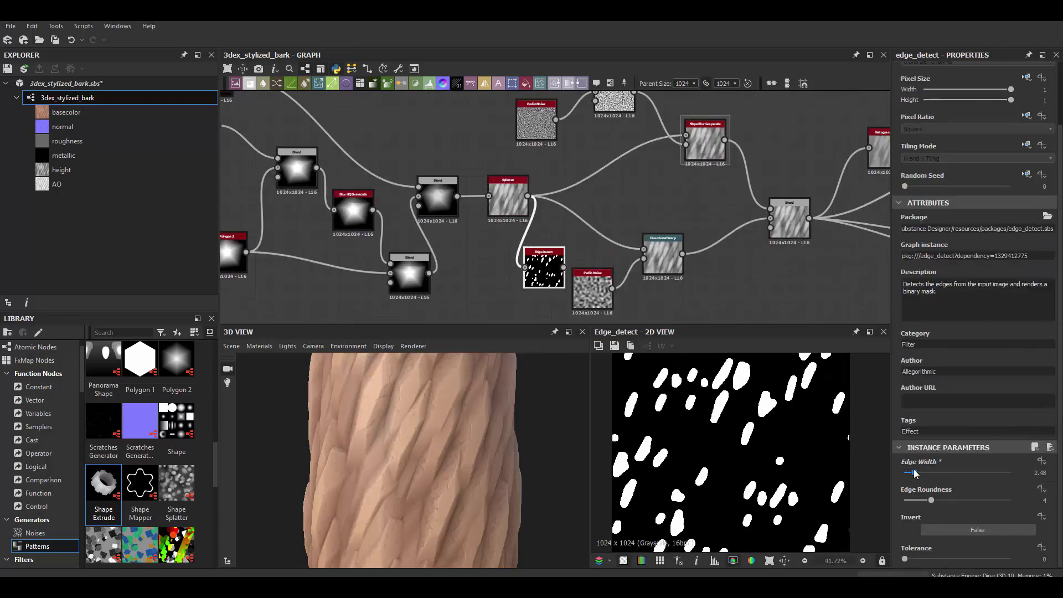
left_click_drag(911, 472, 905, 472)
left_click_drag(905, 501, 909, 500)
middle_click_drag(720, 166, 568, 185)
mouse_move(615, 163)
left_mouse_down()
mouse_move(577, 161)
mouse_move(639, 216)
left_mouse_up()
- Insert a Blend with Edge Detect as foreground, trying Divide then Overlay at 0.28
left_click(583, 233)
key("space")
left_click(612, 269)
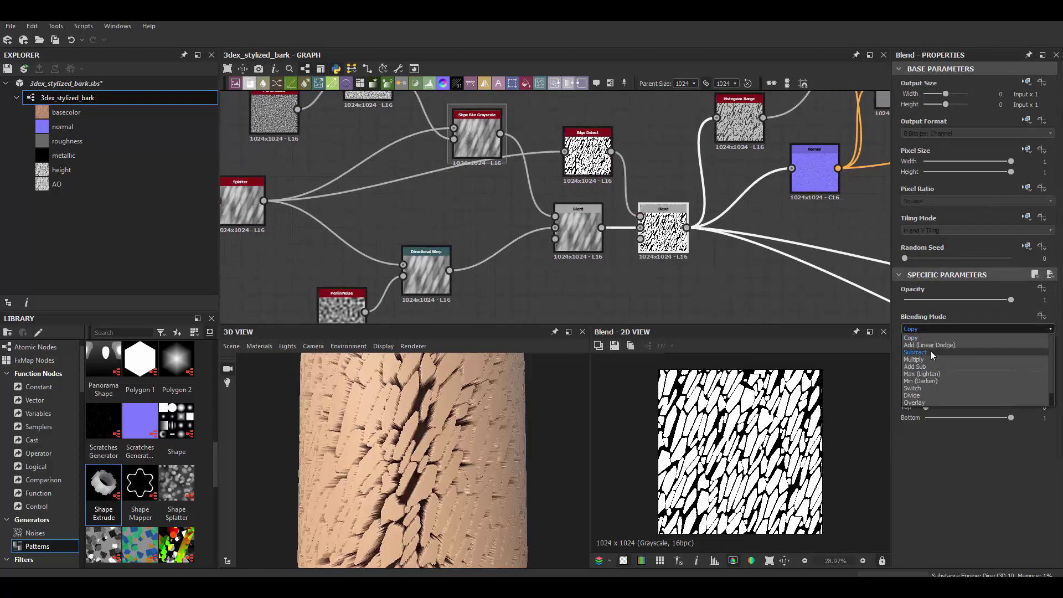
left_click(931, 352)
scroll(932, 342, "down", 2)
scroll(933, 342, "down", 2)
scroll(933, 342, "down", 2)
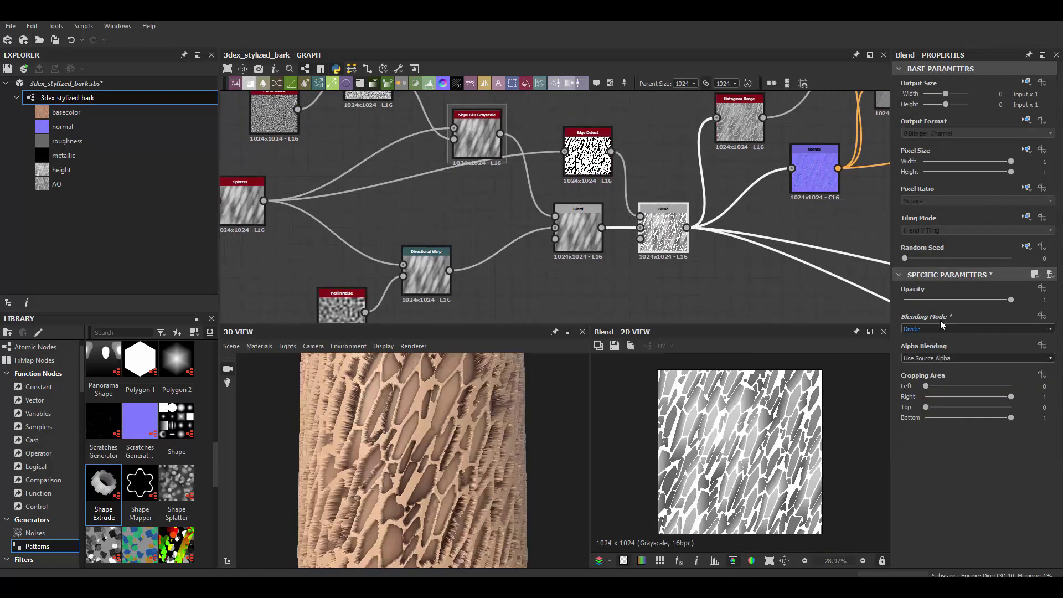
left_click(934, 299)
left_click(922, 329)
left_click(928, 400)
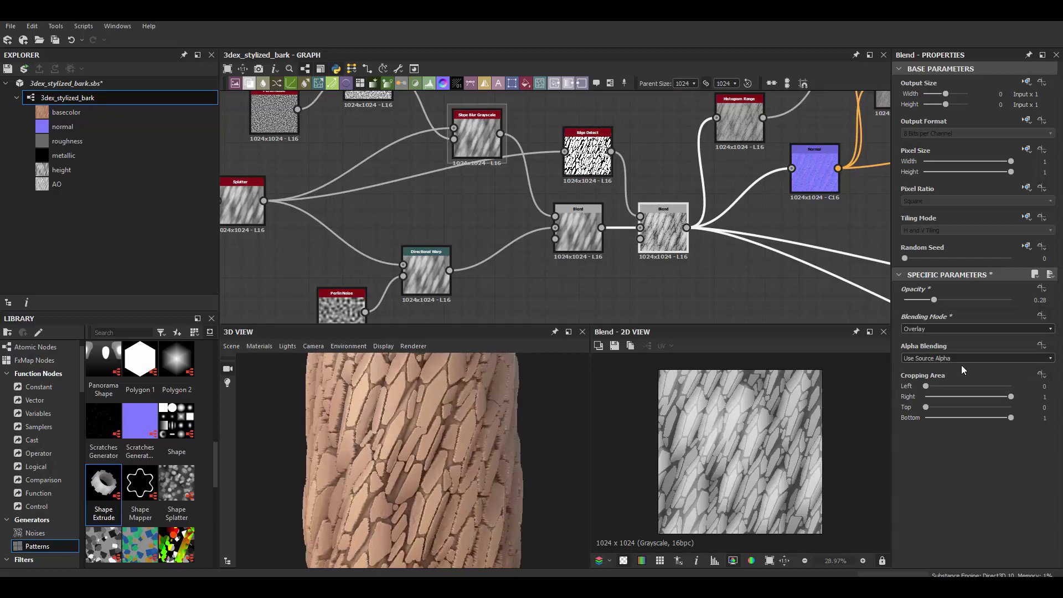
- Set that Blend back to Copy with opacity about 0.02
left_click(964, 329)
left_click(931, 337)
left_click_drag(934, 300, 899, 302)
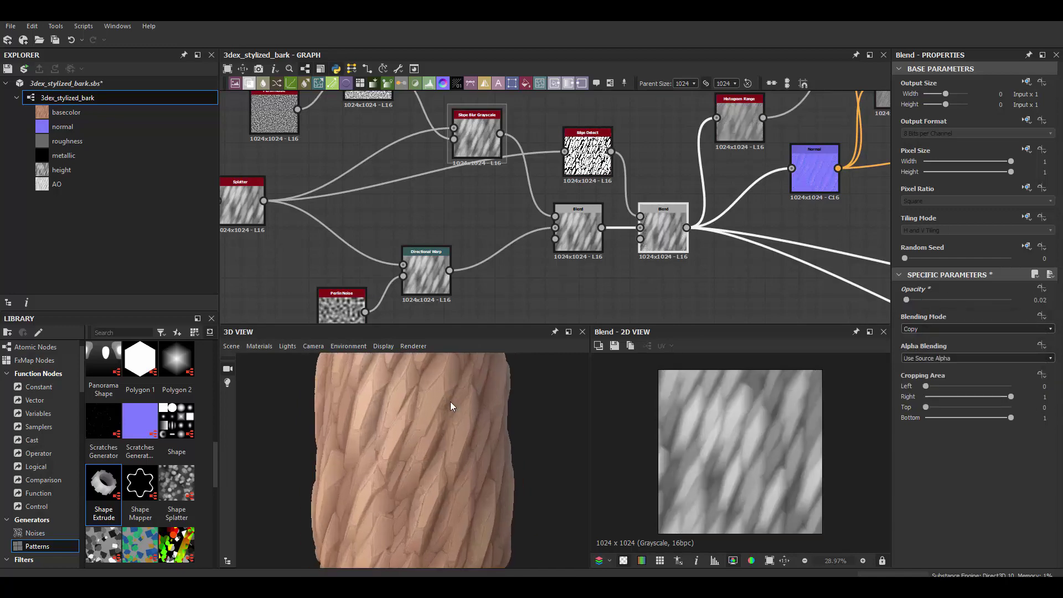
mouse_move(451, 401)
left_mouse_down()
mouse_move(482, 434)
mouse_move(473, 413)
mouse_move(434, 452)
left_mouse_up()
scroll(438, 450, "up", 2)
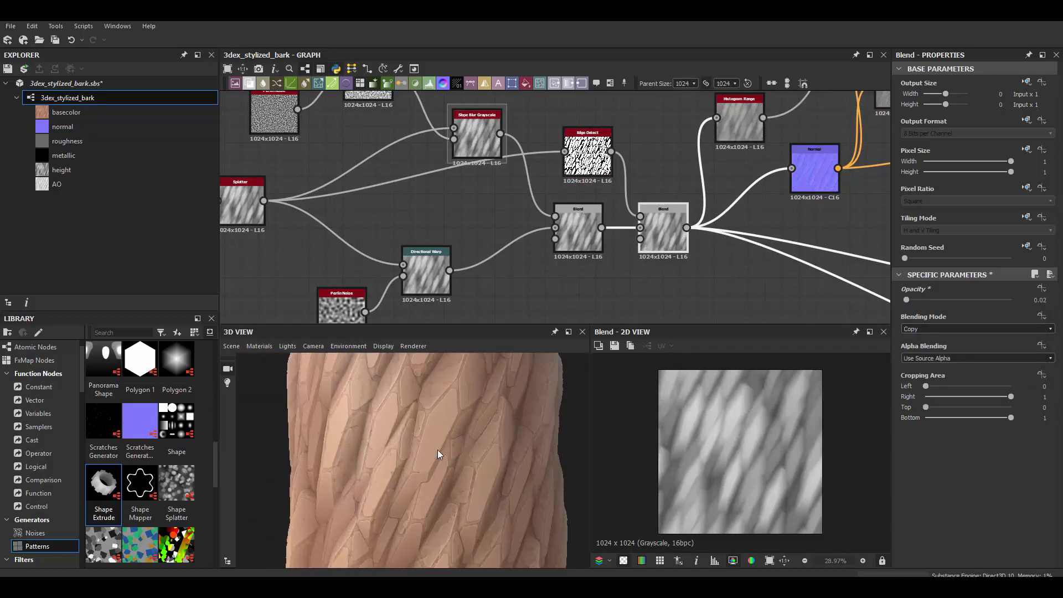
scroll(750, 461, "up", 3)
left_click(909, 299)
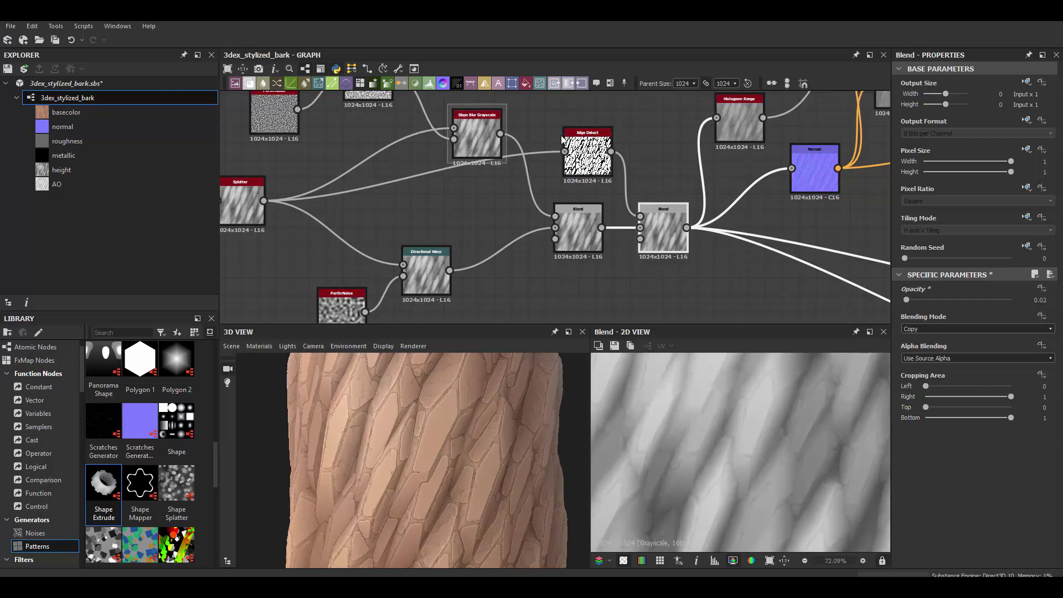
scroll(576, 277, "down", 2)
- Give the Slope Blur Grayscale 32 samples and intensity 1.16
double_click(673, 224)
scroll(590, 185, "up", 2)
key("space")
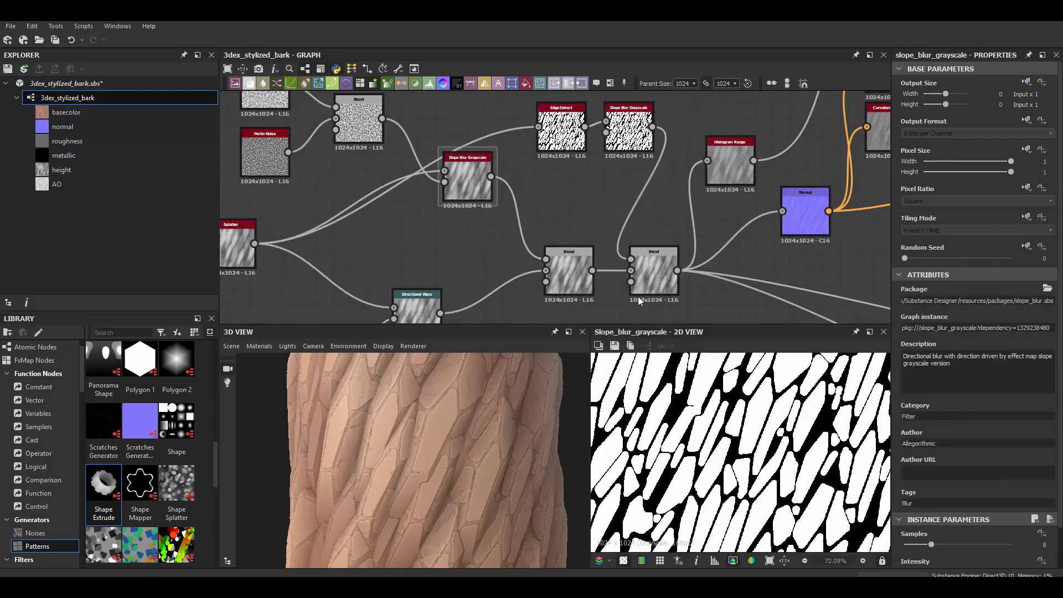
left_click_drag(916, 527, 912, 527)
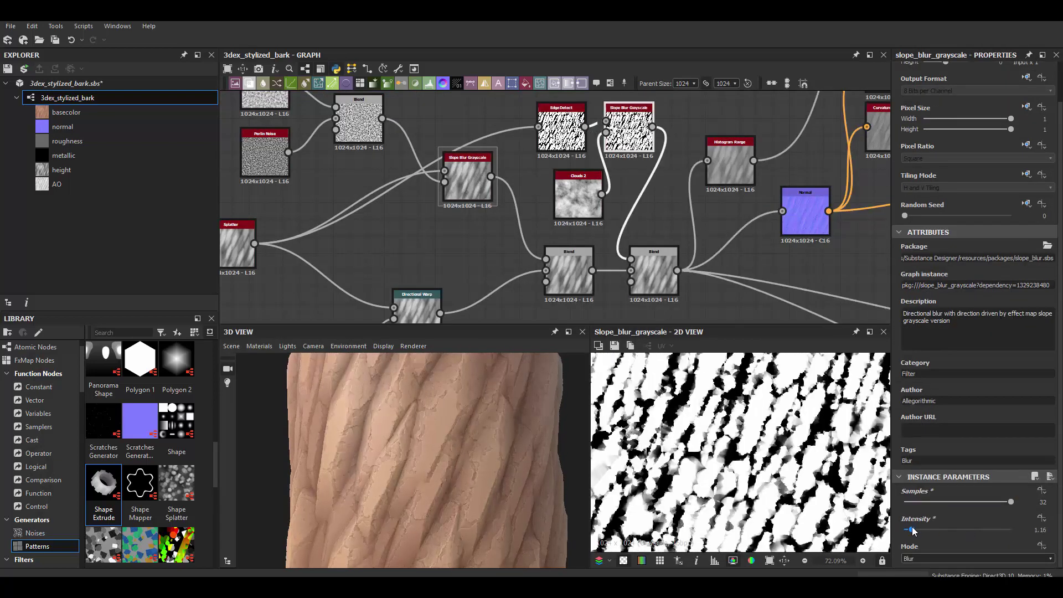
left_click(914, 558)
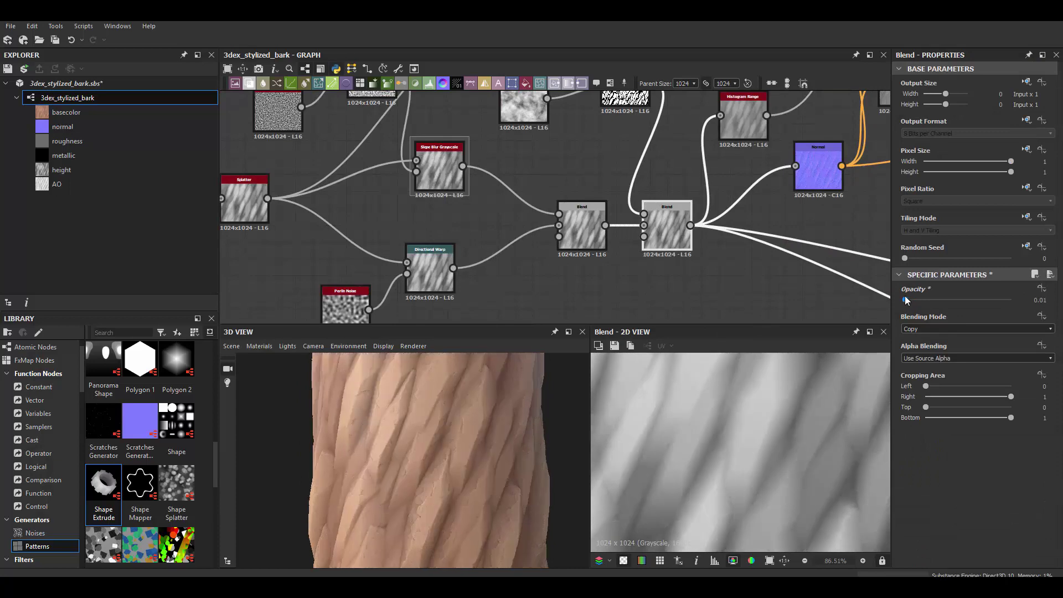
scroll(549, 426, "up", 2)
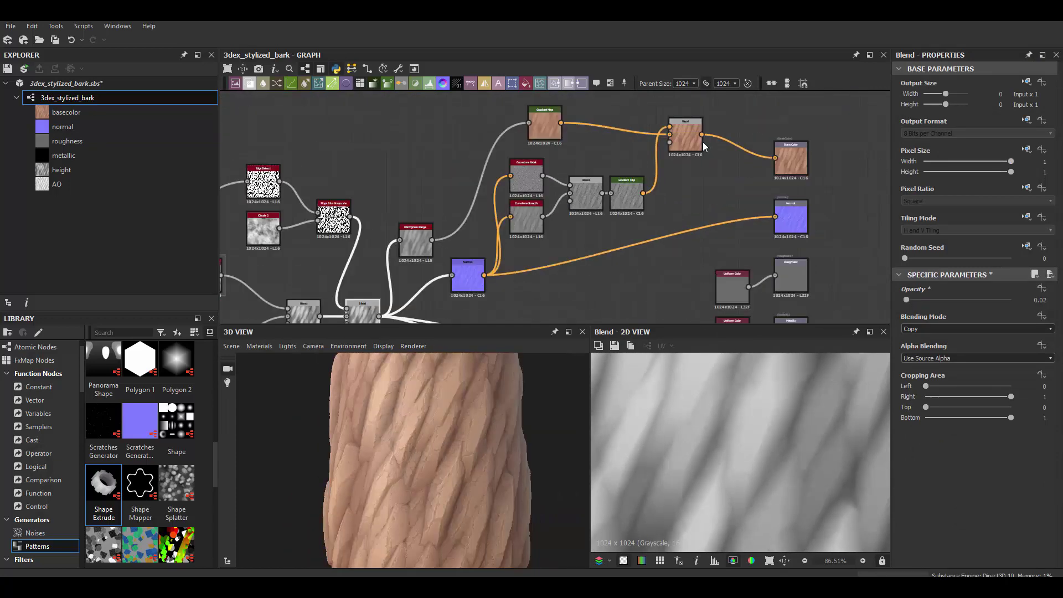
- Add a high-contrast Levels node after Curvature Smooth
scroll(594, 195, "up", 2)
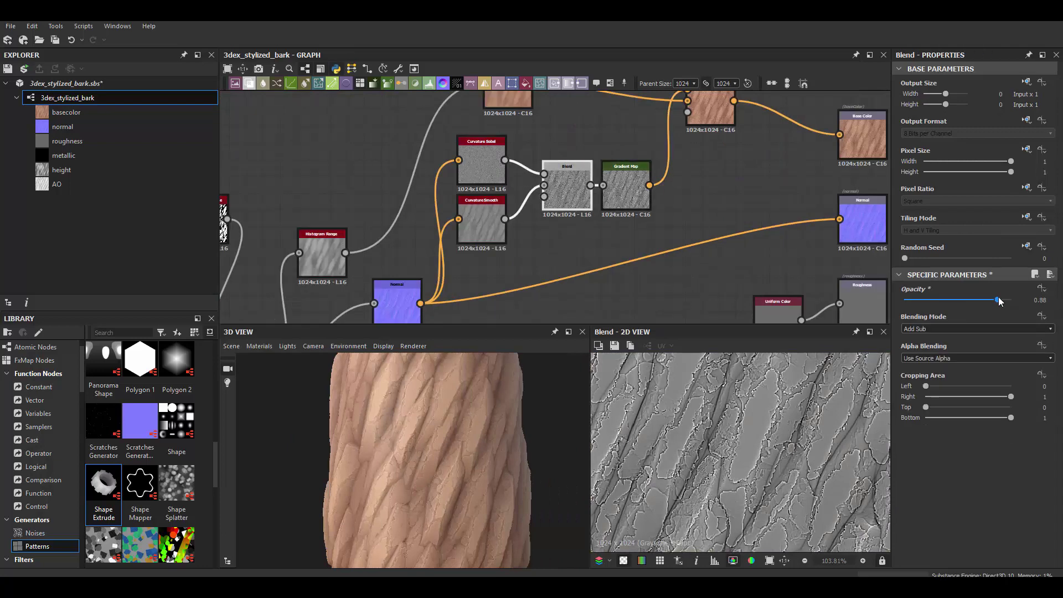
scroll(679, 232, "up", 3)
left_click(548, 147)
left_click(548, 238)
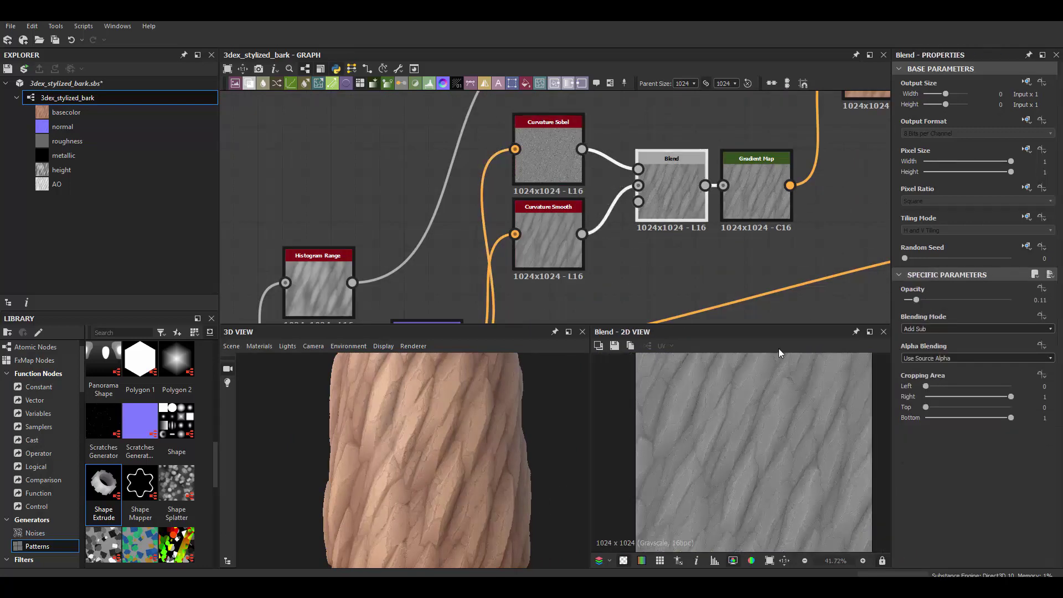
middle_click_drag(670, 274, 669, 185)
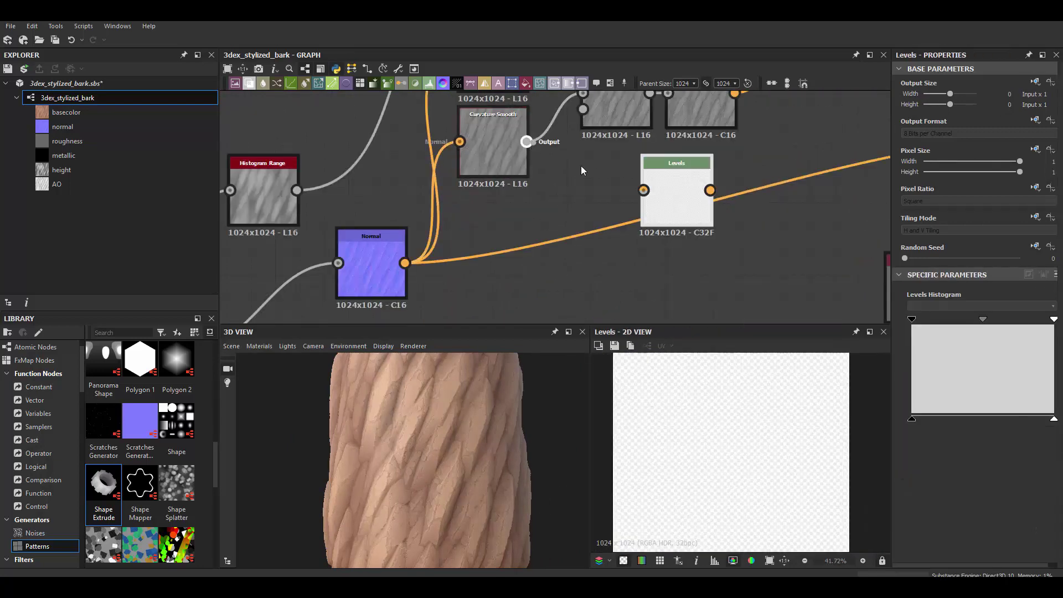
left_click_drag(1054, 319, 984, 319)
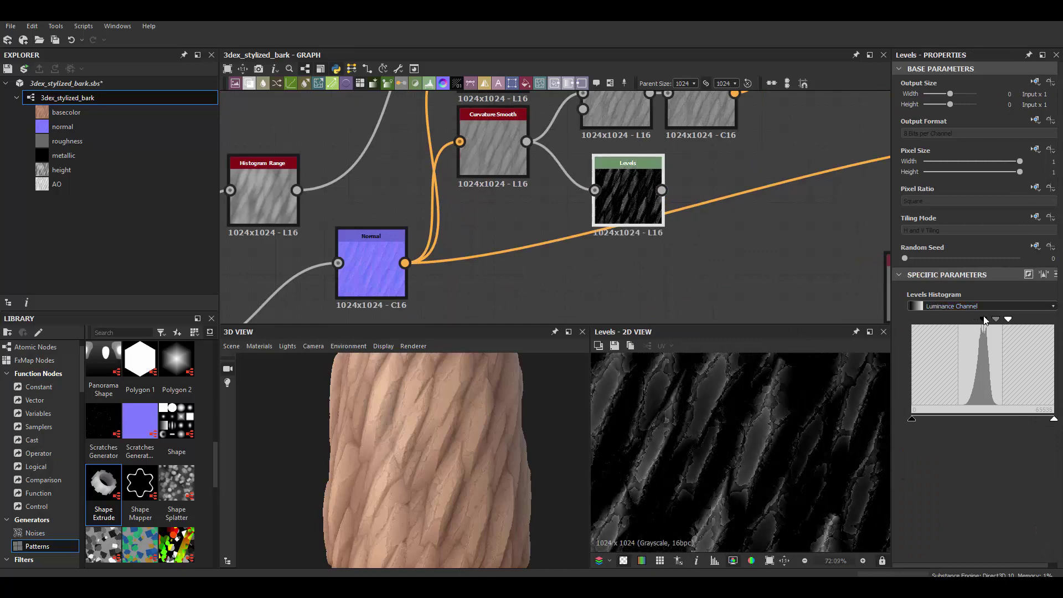
- Add a black Uniform Color and a new Blend before the Base Color output
middle_click_drag(646, 162, 555, 216)
scroll(608, 201, "down", 2)
left_click(642, 186)
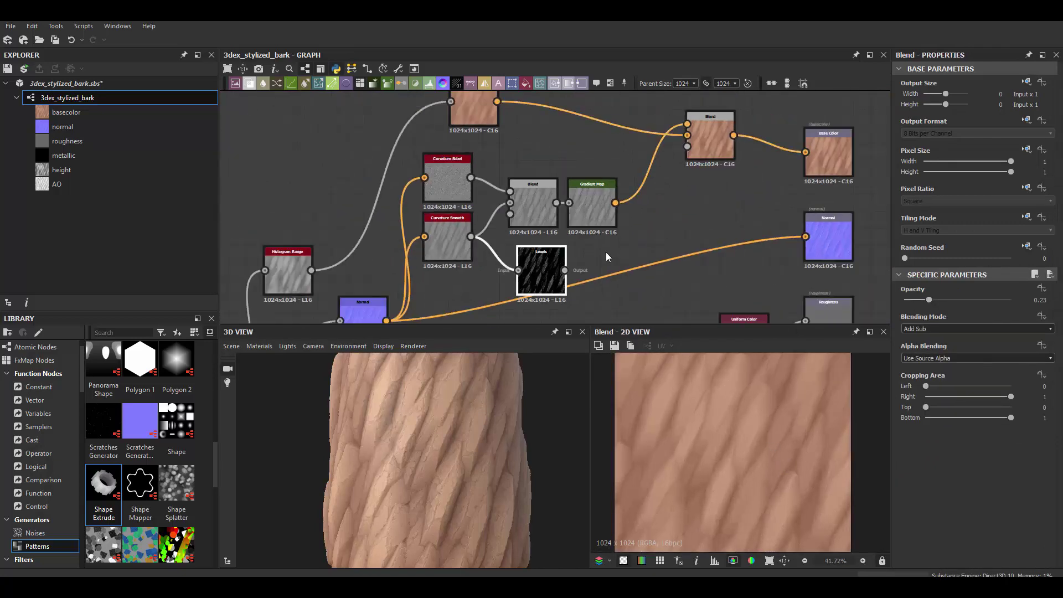
scroll(606, 251, "up", 2)
key("space")
left_click(673, 202)
key("space")
left_click(728, 195)
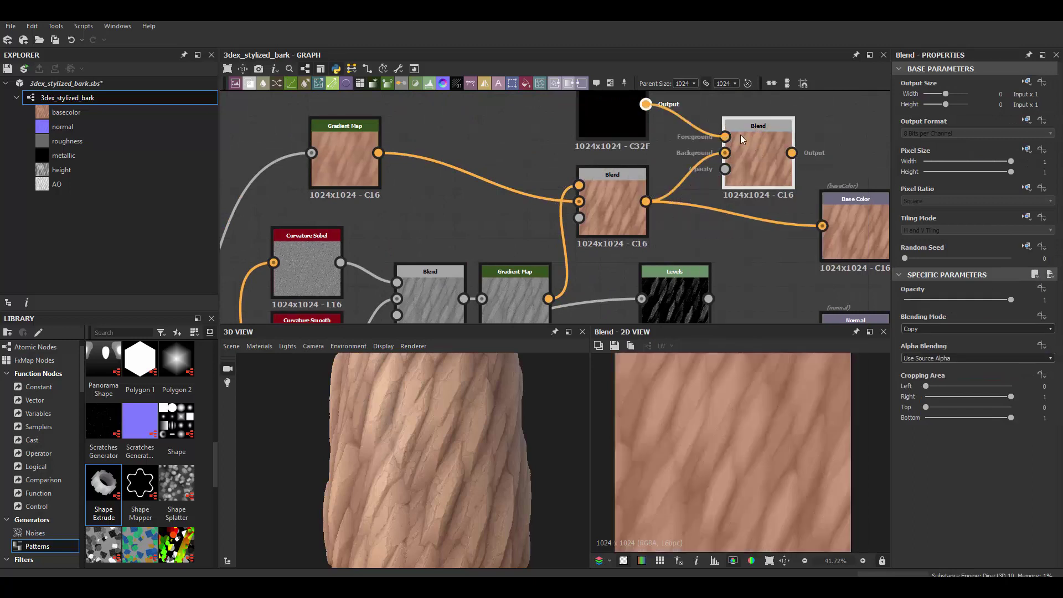
- Try a dark reddish-brown, then settle the Uniform Color on a pale peach tone
double_click(623, 140)
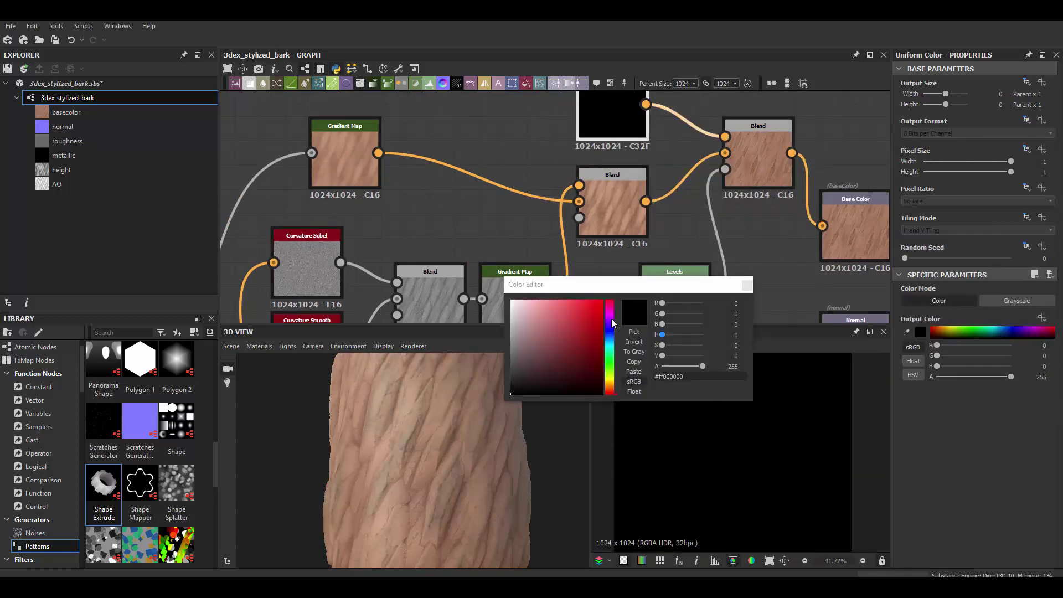
left_click(574, 344)
left_click(610, 386)
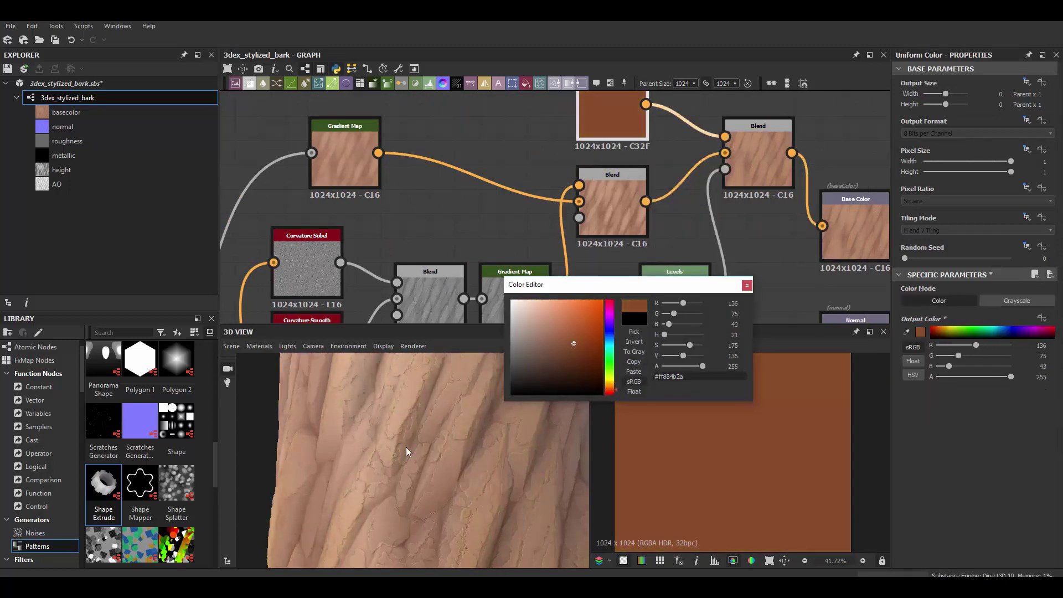
left_click(618, 210)
double_click(630, 126)
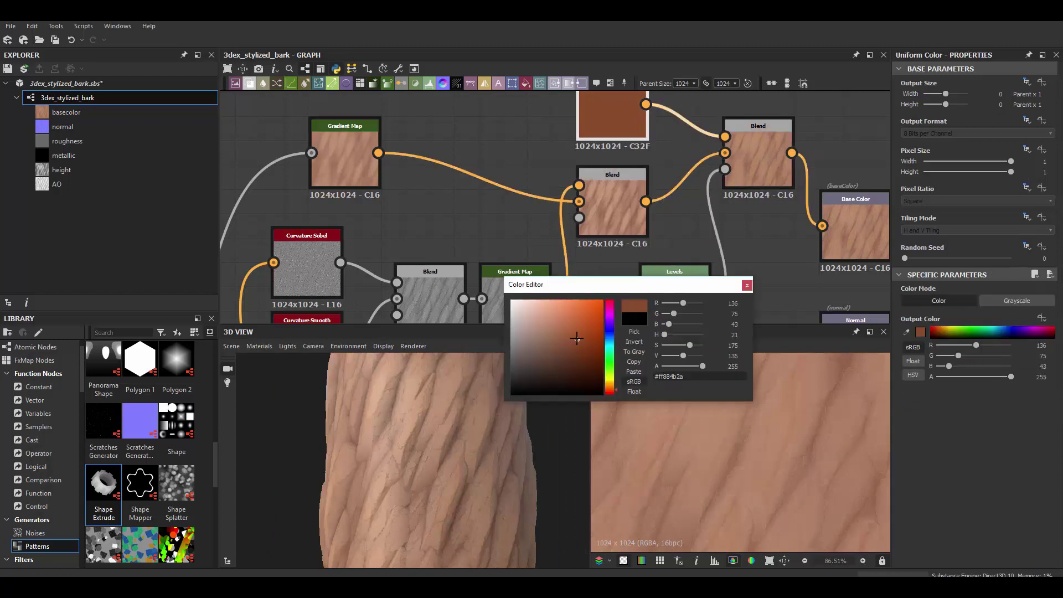
left_click(538, 299)
left_click_drag(615, 378, 617, 297)
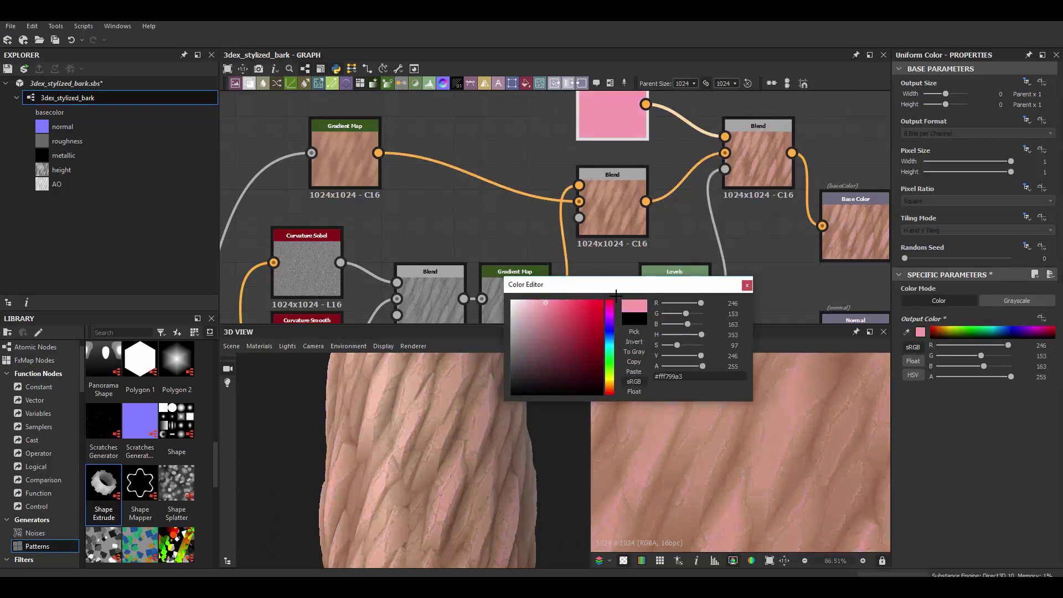
left_click(606, 406)
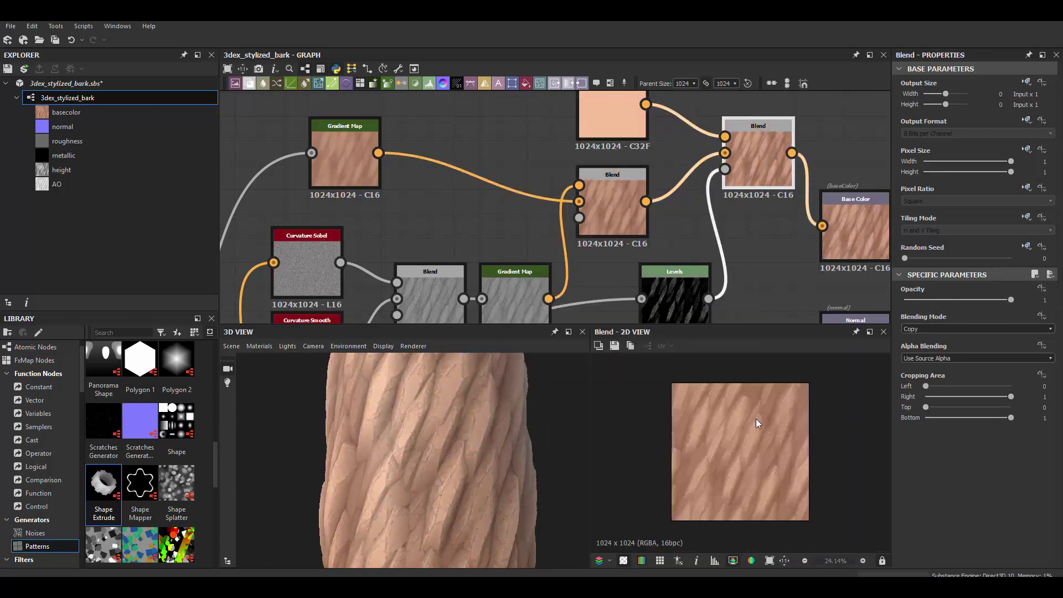
left_click(758, 166)
mouse_move(650, 184)
middle_mouse_down()
mouse_move(652, 206)
mouse_move(665, 211)
middle_mouse_up()
scroll(700, 187, "down", 2)
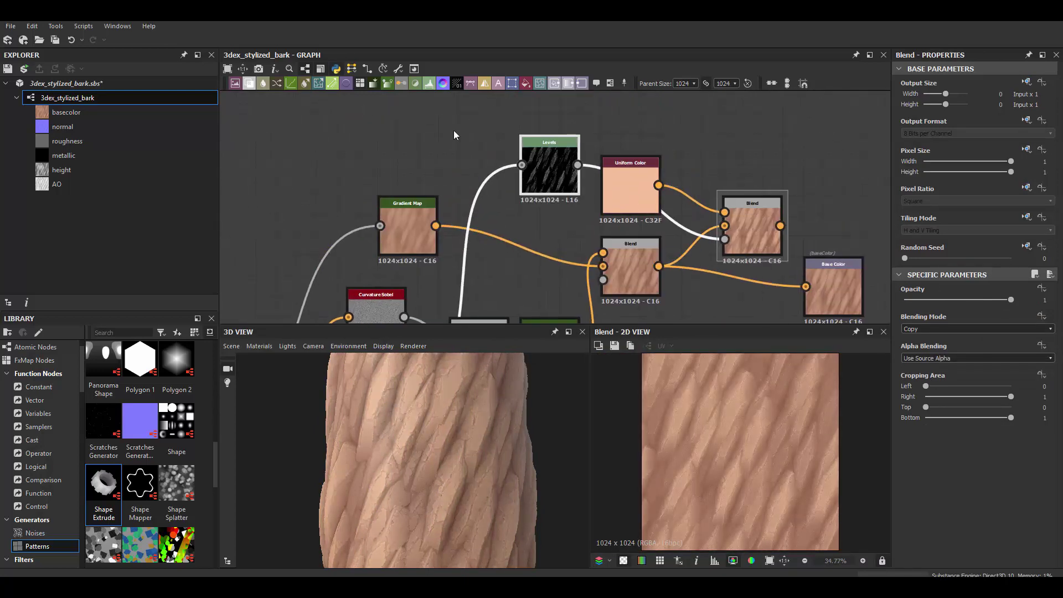
- Set Polygon 2's gradient falloff to 0.56
scroll(637, 220, "down", 2)
left_click(637, 219)
scroll(549, 207, "up", 3)
scroll(550, 208, "down", 3)
scroll(440, 222, "up", 3)
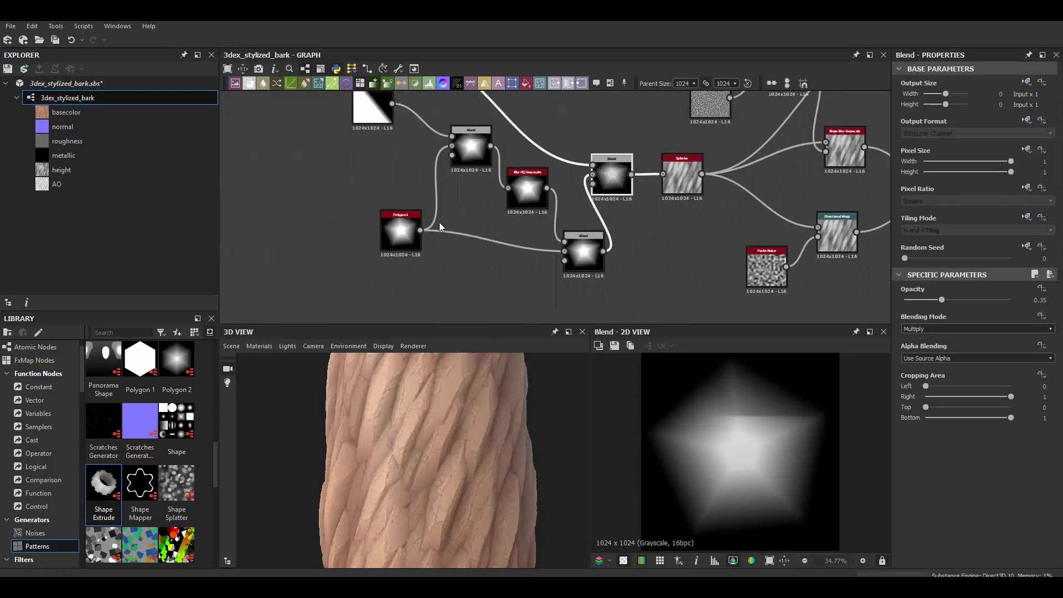
left_click(400, 230)
left_click_drag(942, 467, 1024, 468)
left_click_drag(946, 466, 963, 466)
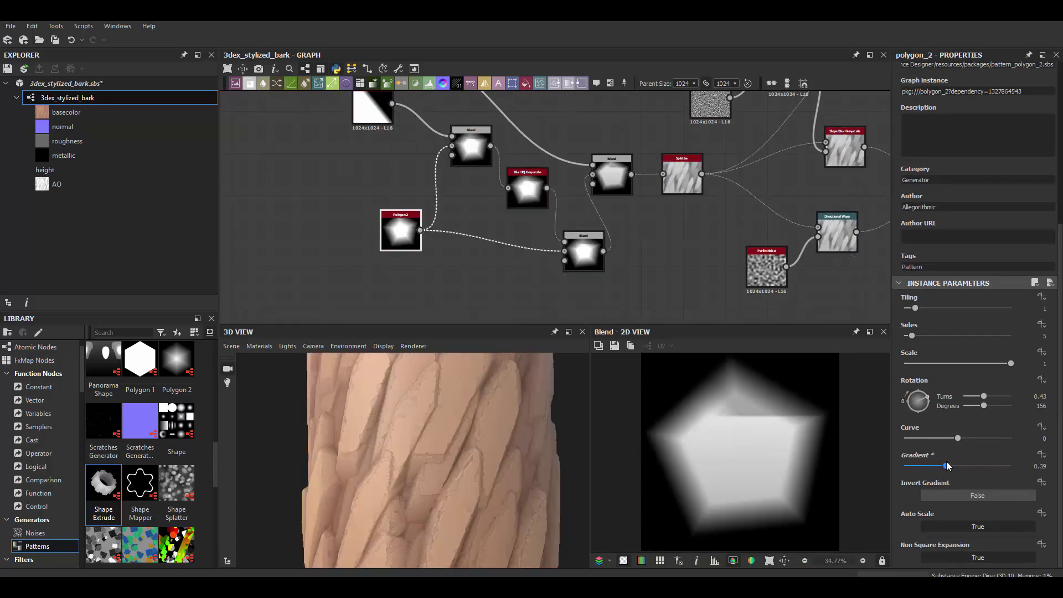
scroll(453, 441, "up", 2)
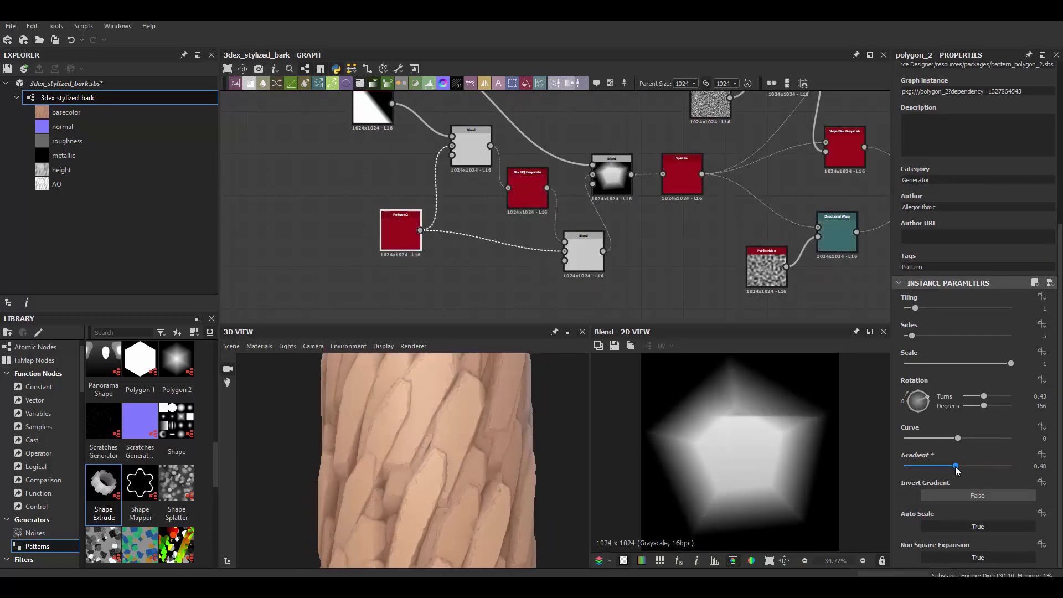
left_click_drag(956, 469, 986, 439)
- Reset Polygon 2's curve to 0 and attach a Shape Extrude node to its output
scroll(475, 431, "down", 2)
scroll(475, 431, "up", 2)
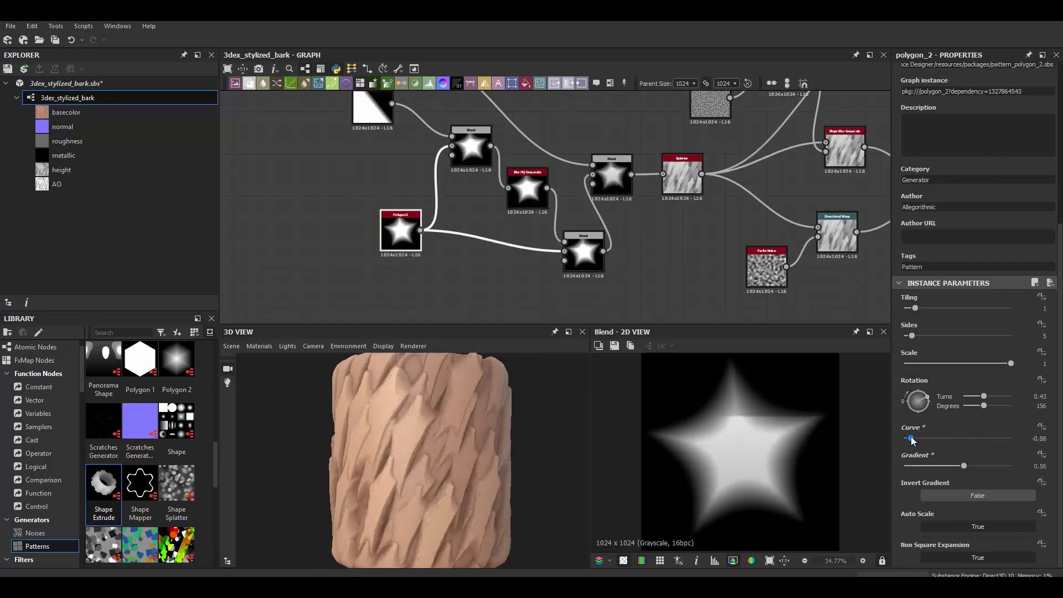
left_click(1041, 426)
scroll(362, 232, "up", 2)
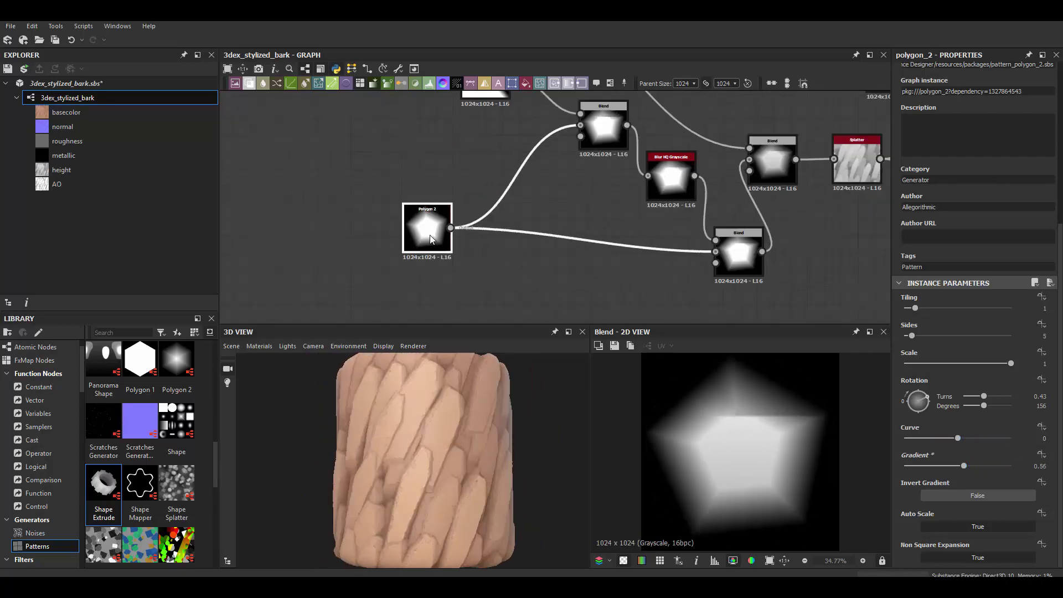
left_click_drag(530, 267, 534, 264)
- Raise the Shape Extrude bevel height and make its curve strongly negative, keeping the straight profile
scroll(971, 383, "down", 2)
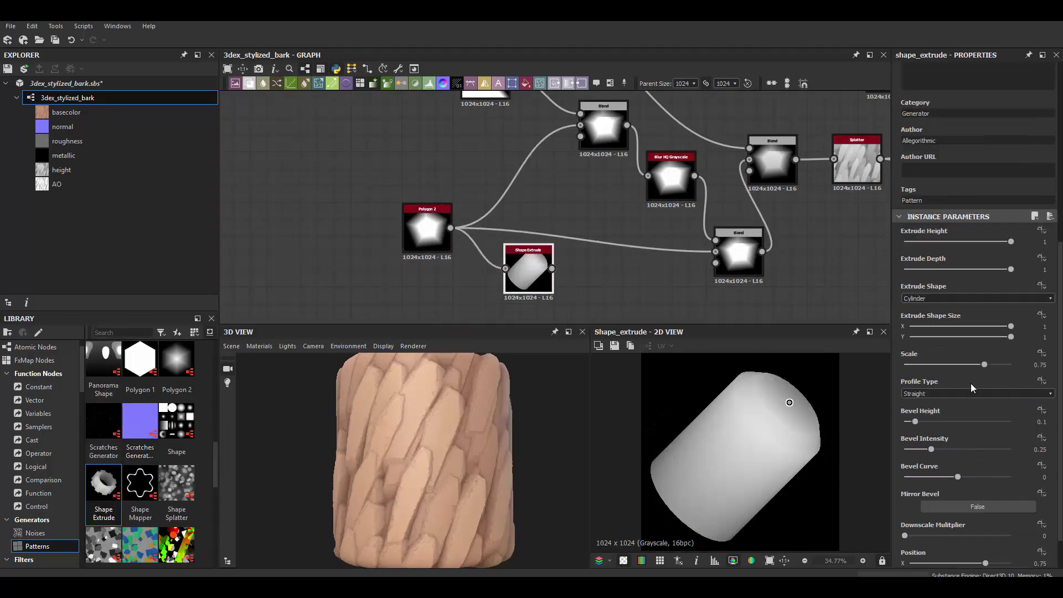
scroll(569, 274, "down", 2)
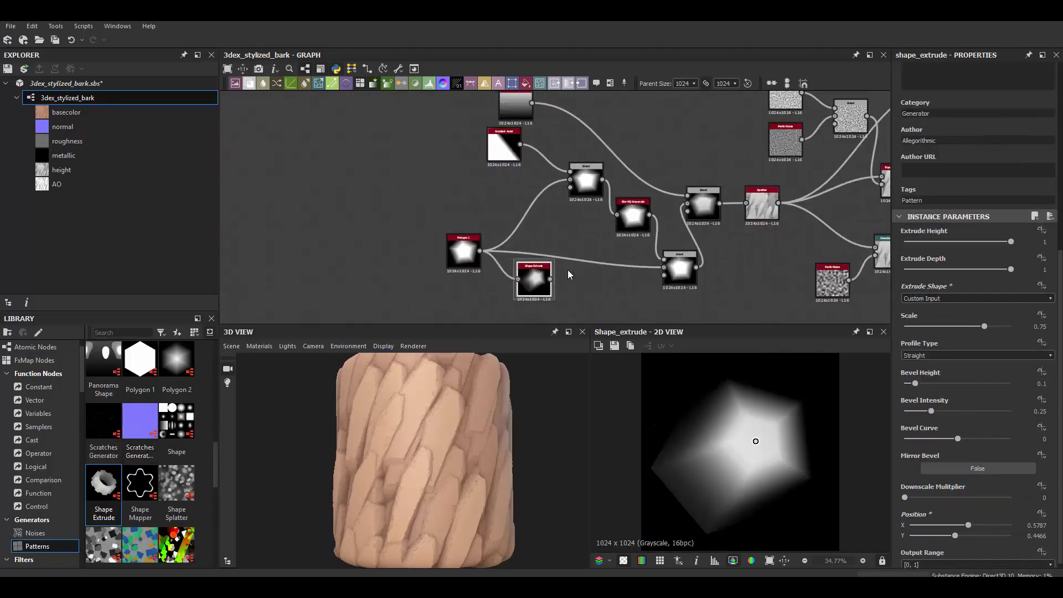
scroll(457, 420, "down", 5)
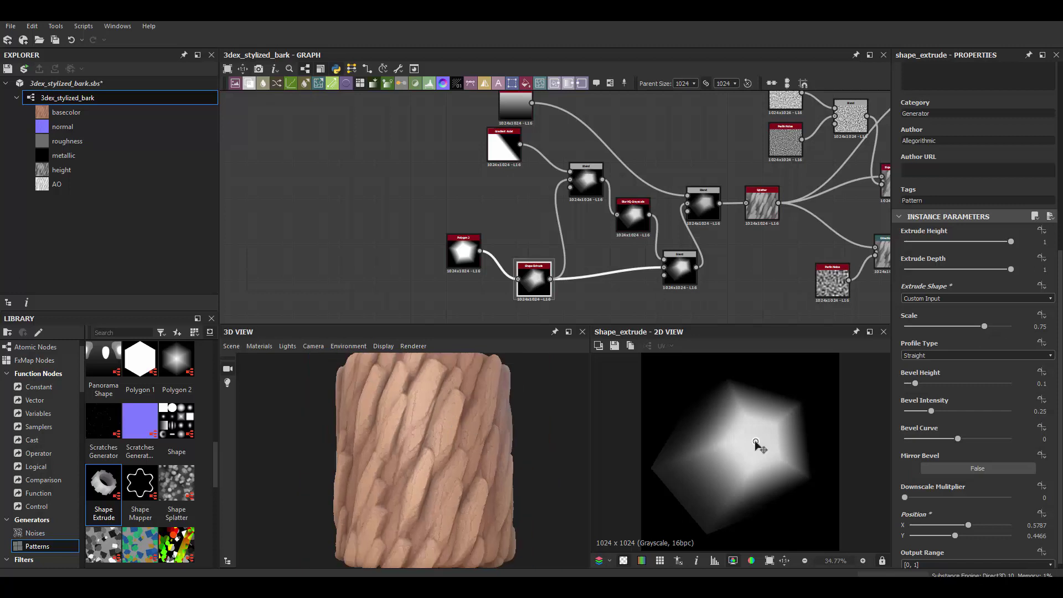
left_click_drag(924, 386, 979, 383)
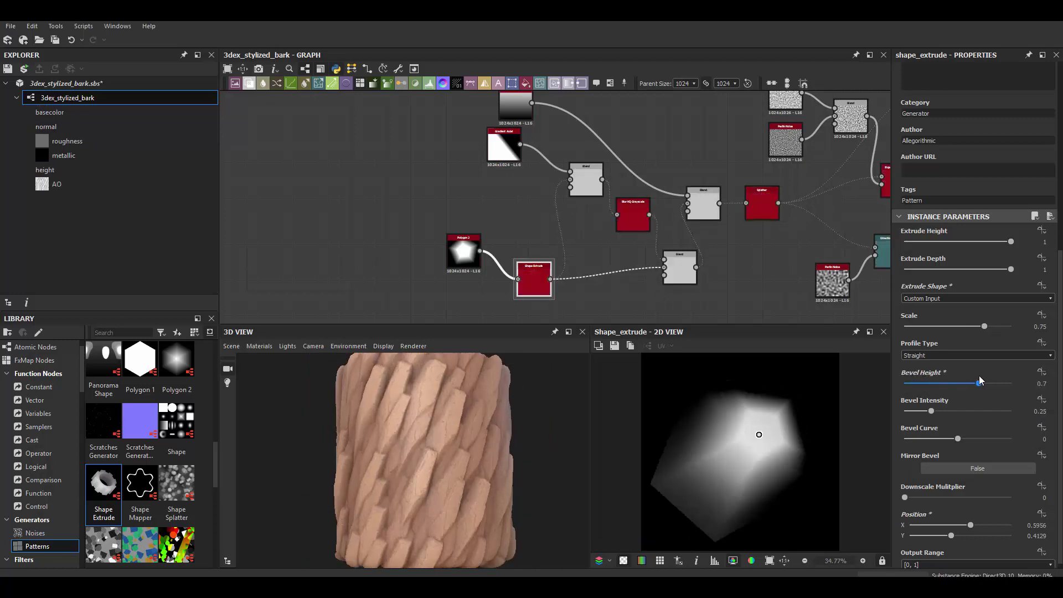
left_click_drag(958, 439, 911, 438)
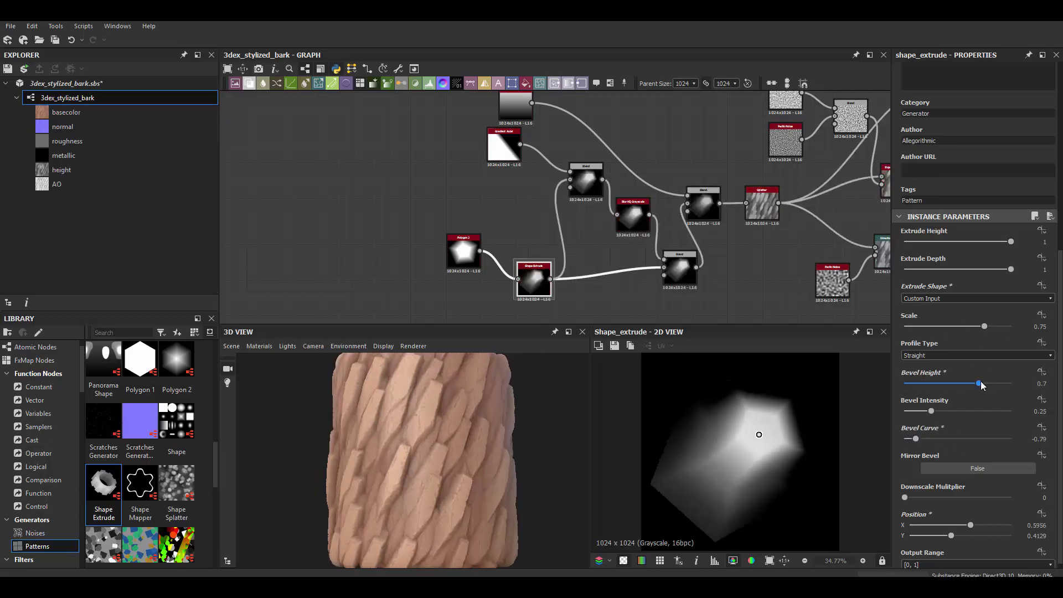
left_click_drag(979, 383, 917, 383)
scroll(946, 357, "down", 1)
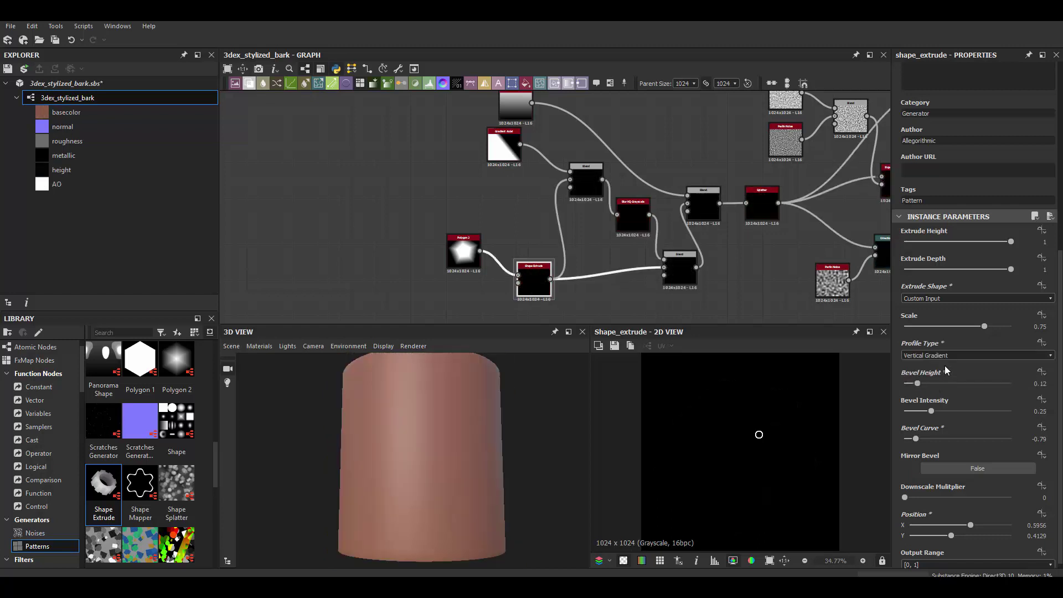
left_click(930, 367)
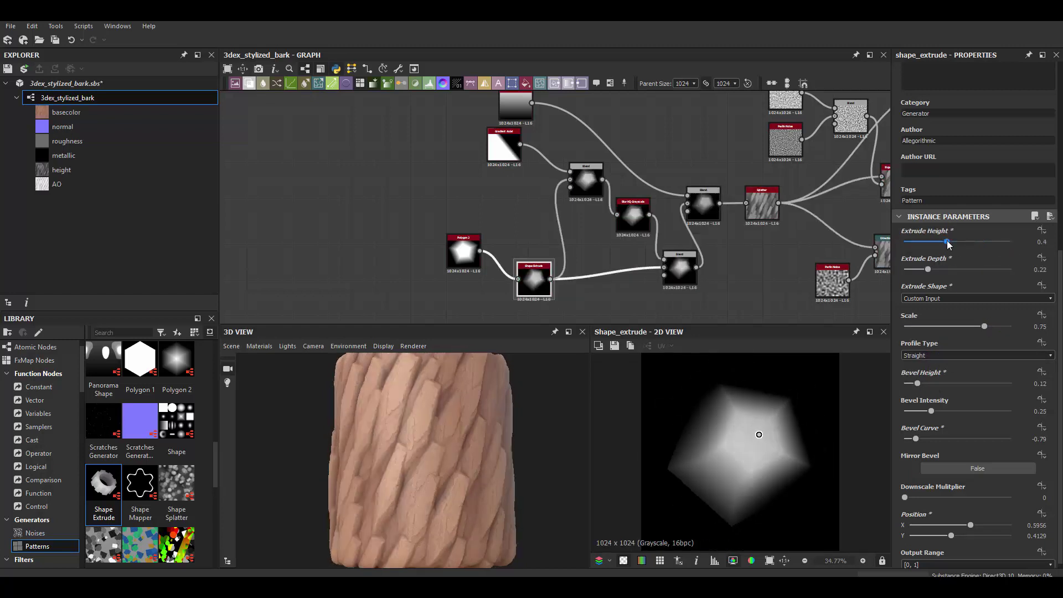
- Keep the extrude height at 1 and shift the extruded shape right to 0.68, 0.36
left_click_drag(948, 242, 949, 242)
scroll(489, 446, "up", 3)
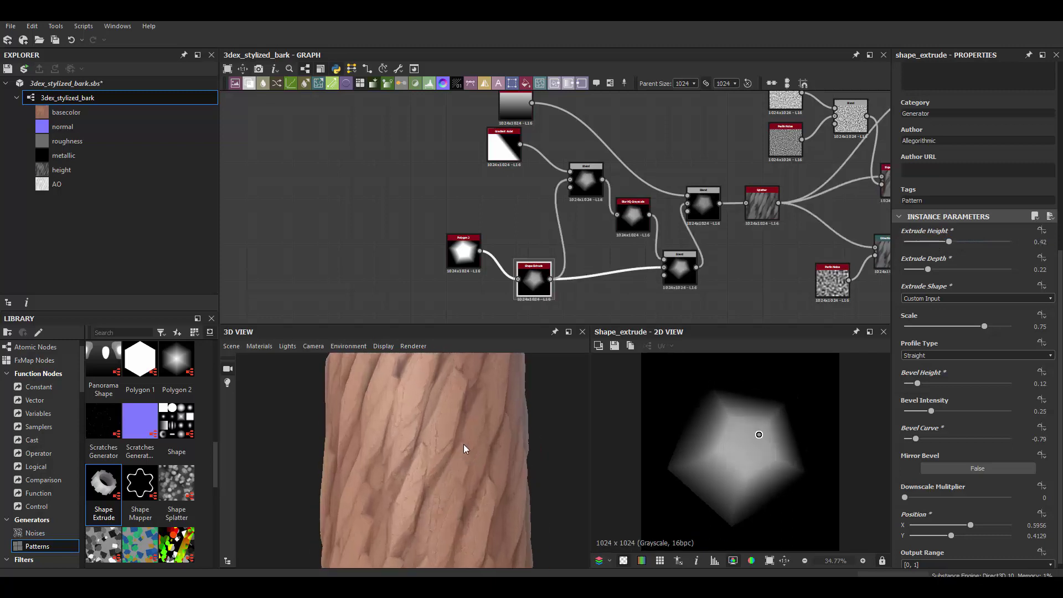
scroll(464, 444, "down", 3)
left_click_drag(1003, 247, 1014, 242)
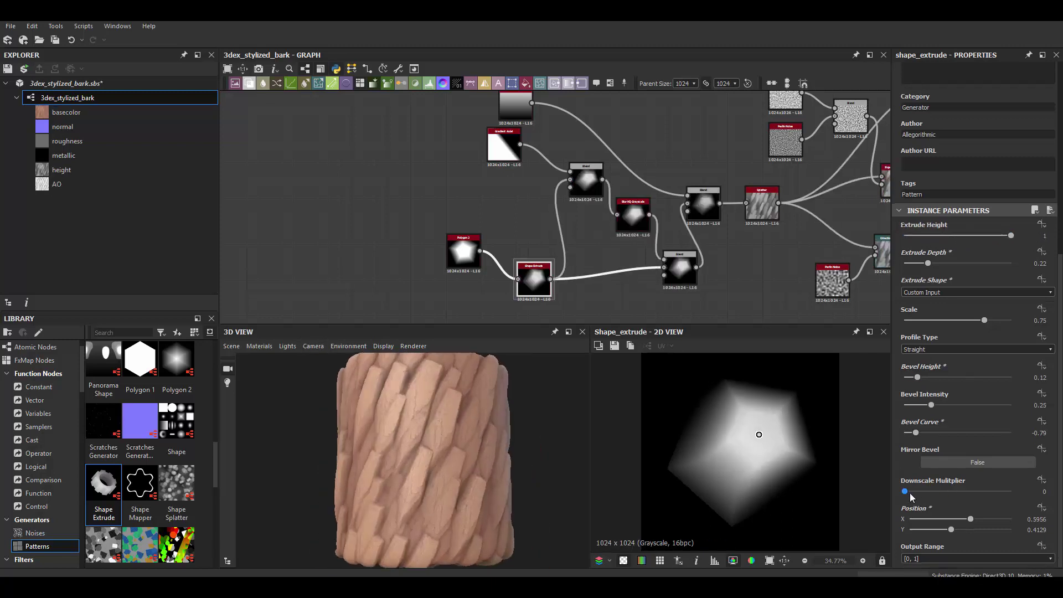
mouse_move(972, 522)
left_mouse_down()
mouse_move(1001, 530)
mouse_move(946, 530)
left_mouse_up()
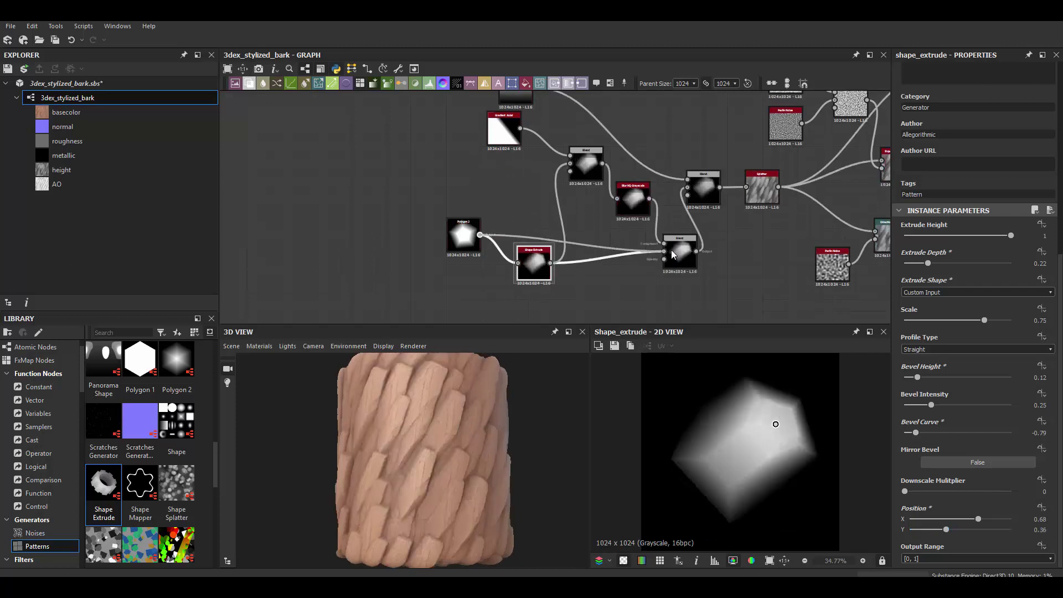
- Unplug Shape Extrude from the Blend input and set it aside
left_click_drag(577, 175, 589, 268)
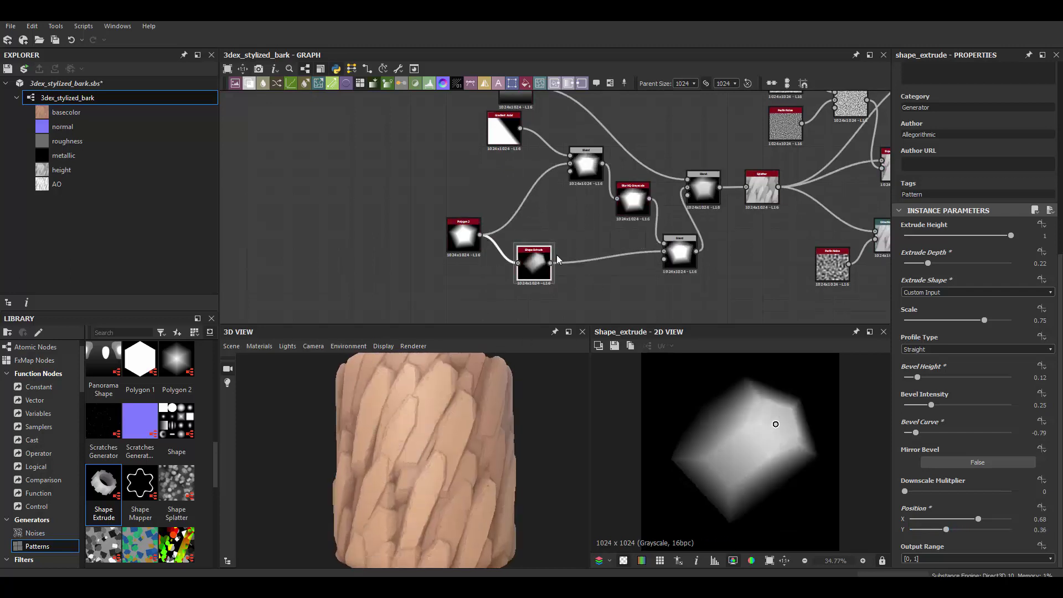
left_click_drag(673, 252, 567, 218)
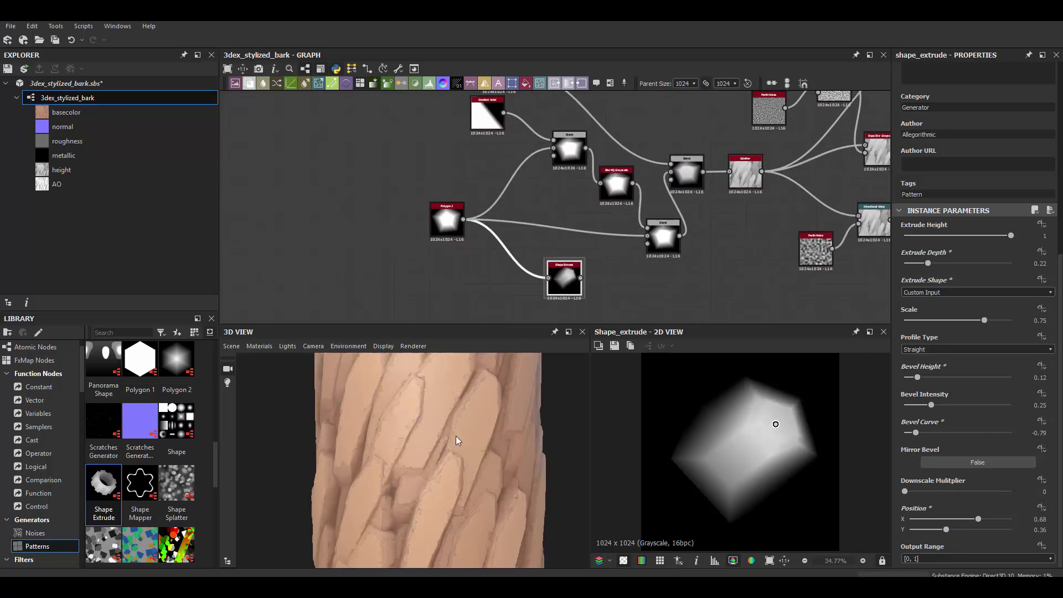
scroll(637, 207, "up", 3)
- Lower the height Blend's opacity and raise Slope Blur Grayscale intensity to 0.58
double_click(587, 192)
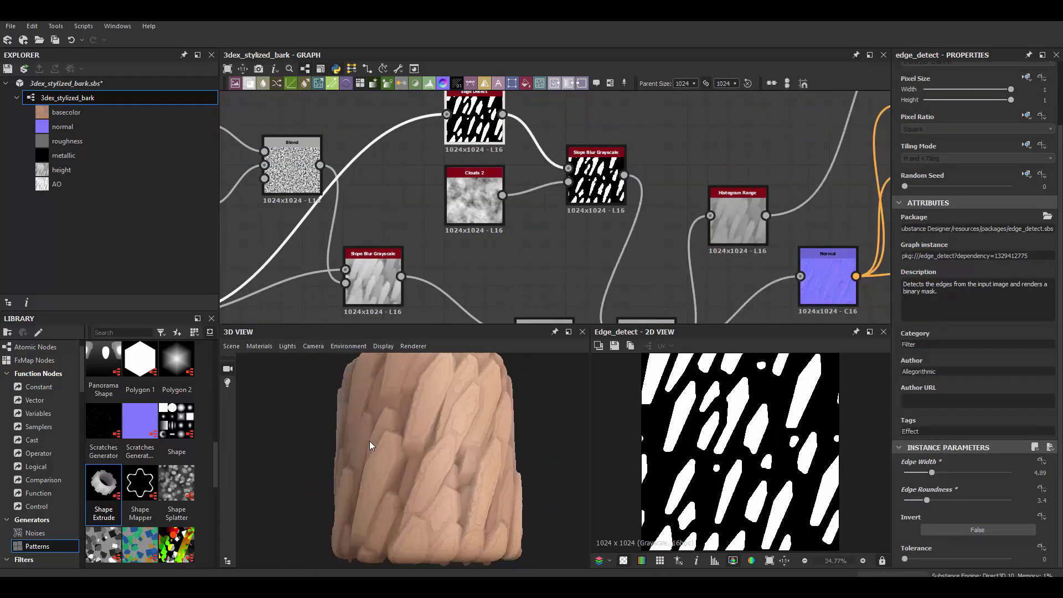
middle_click_drag(645, 310, 650, 230)
double_click(650, 268)
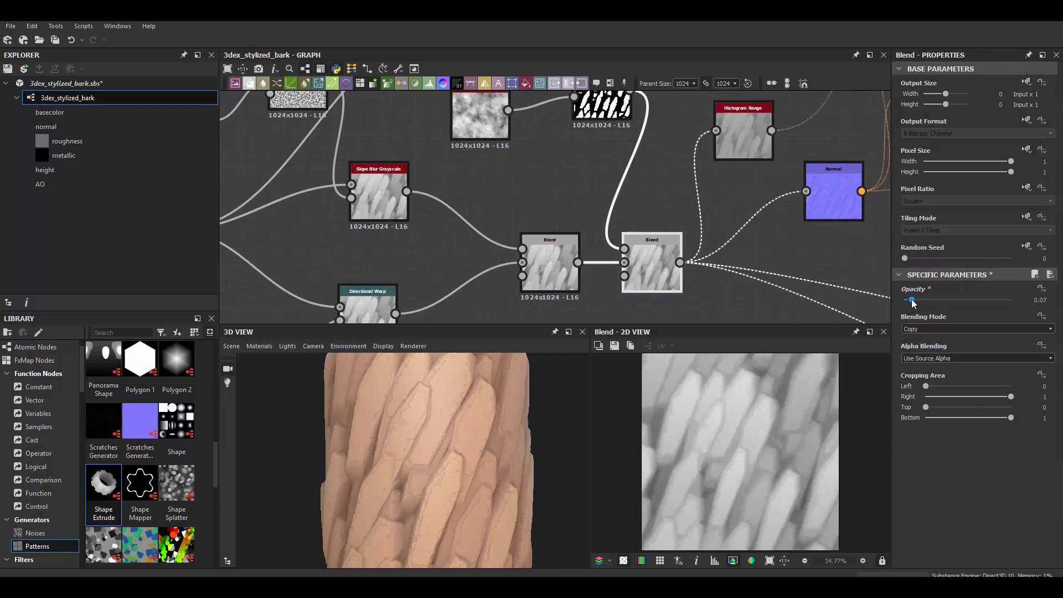
scroll(456, 437, "down", 3)
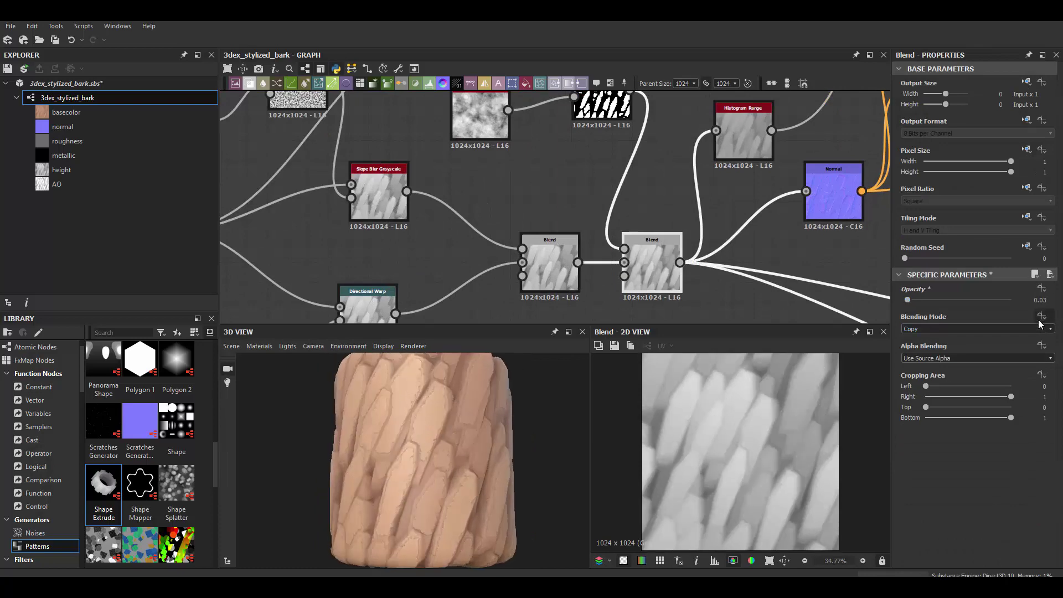
scroll(437, 416, "up", 3)
middle_click_drag(568, 142, 567, 224)
double_click(601, 177)
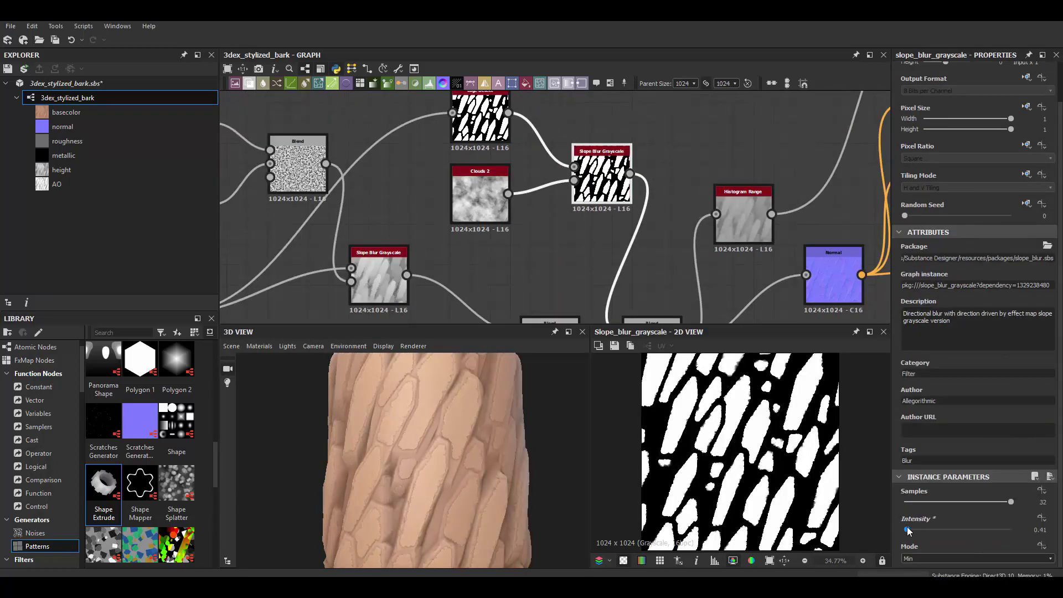
left_click_drag(908, 531, 911, 530)
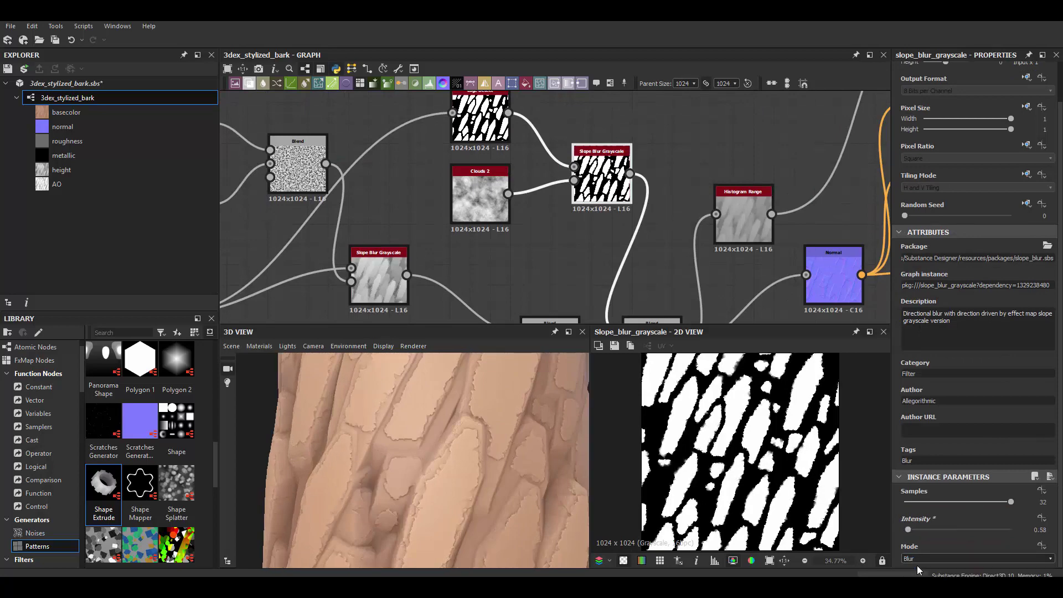
- Widen Edge Detect's edges to 5.04 and add a copy feeding the Blend
scroll(554, 221, "down", 2)
left_click(534, 189)
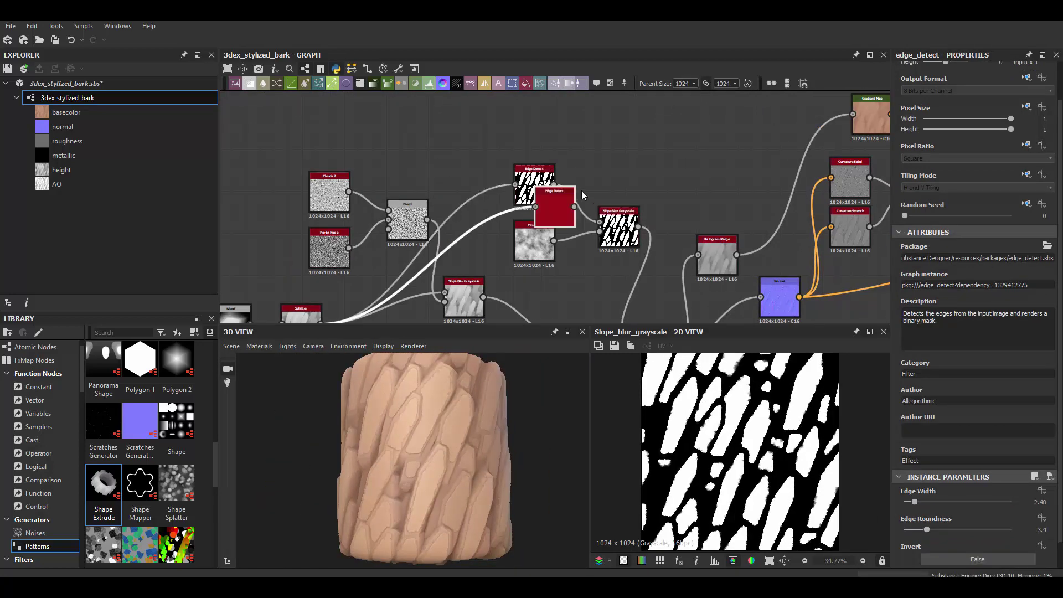
left_click_drag(929, 501, 933, 502)
scroll(618, 183, "down", 5)
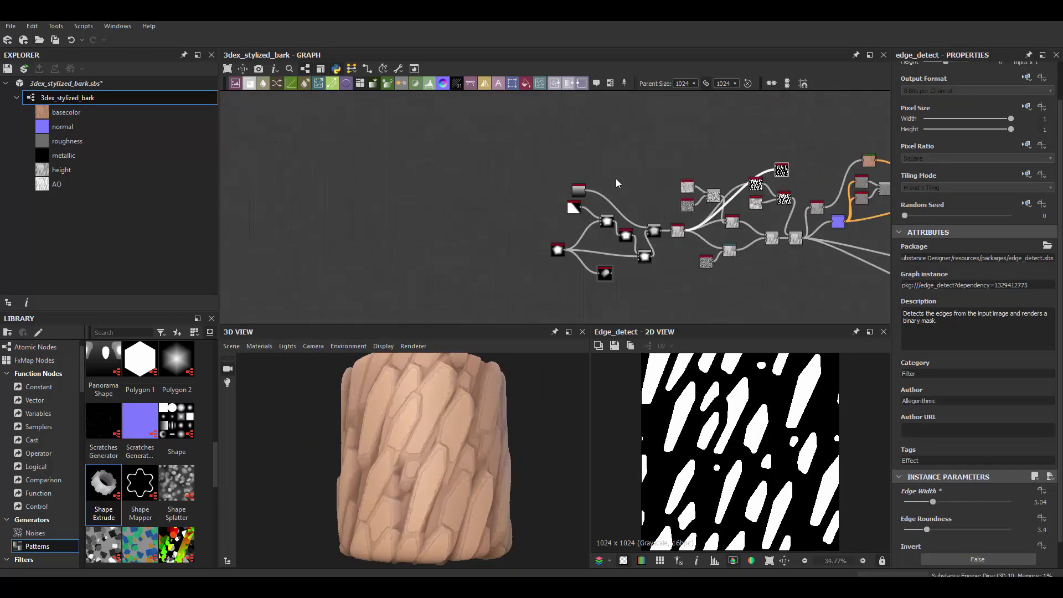
scroll(719, 249, "up", 3)
right_click(706, 257)
left_click(705, 257)
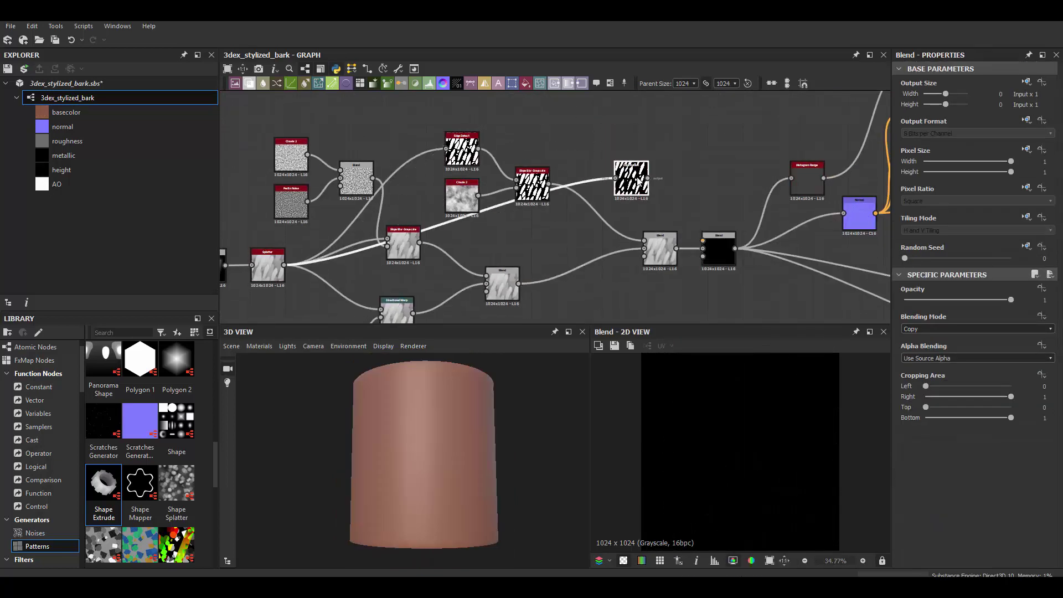
- Set the Edge Detect copy's edge width to 6.44
left_click(649, 259)
scroll(788, 426, "up", 3)
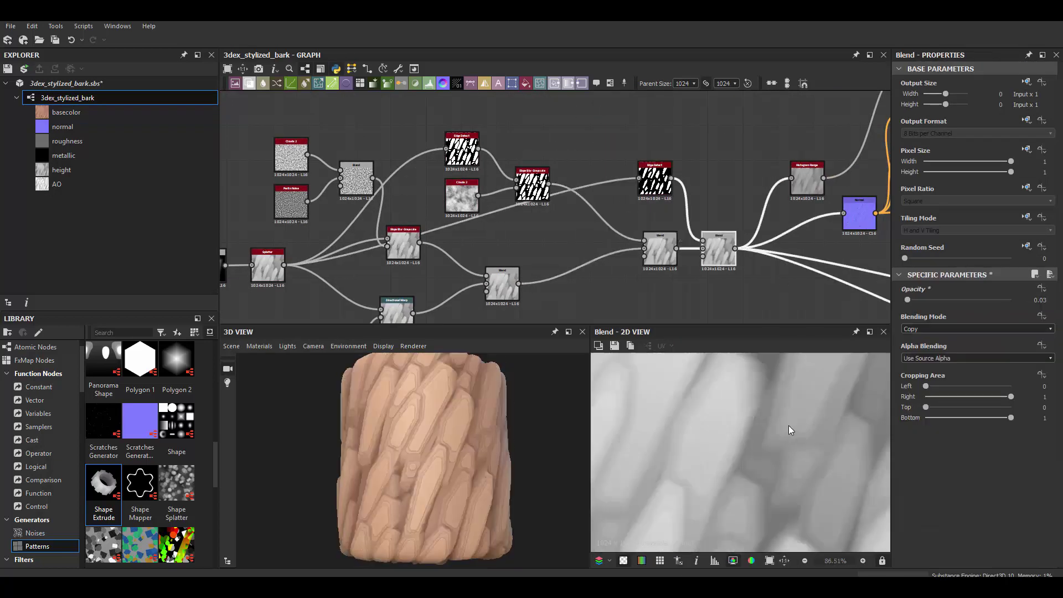
scroll(725, 252, "up", 2)
scroll(729, 253, "up", 2)
left_click(642, 161)
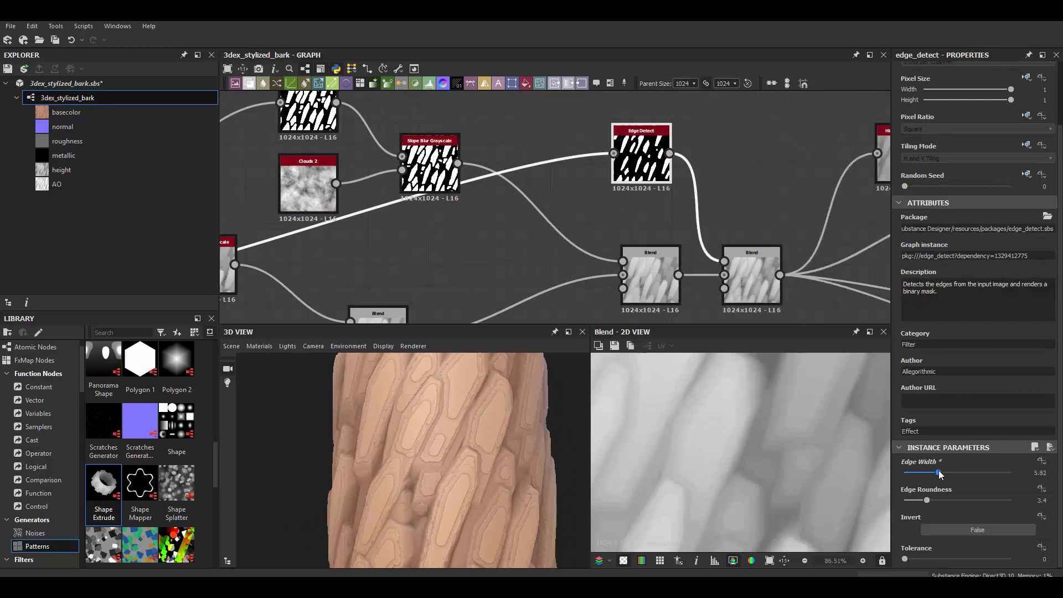
left_click_drag(951, 468, 942, 472)
scroll(508, 169, "down", 2)
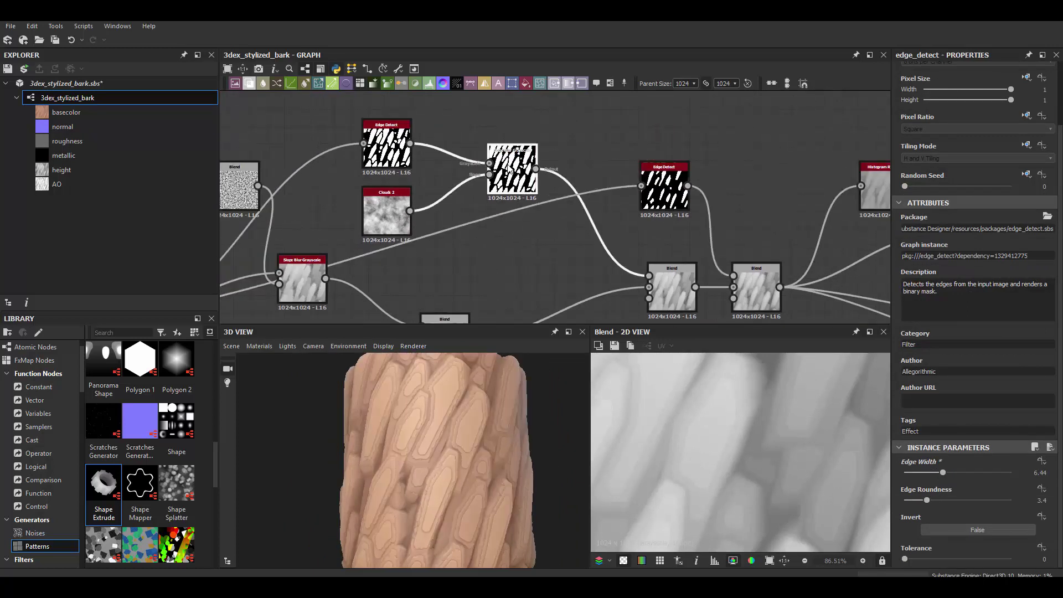
- Insert a Slope Blur Grayscale after the Edge Detect copy and set Edge Roundness to 0.91
key("ctrl+shift+d")
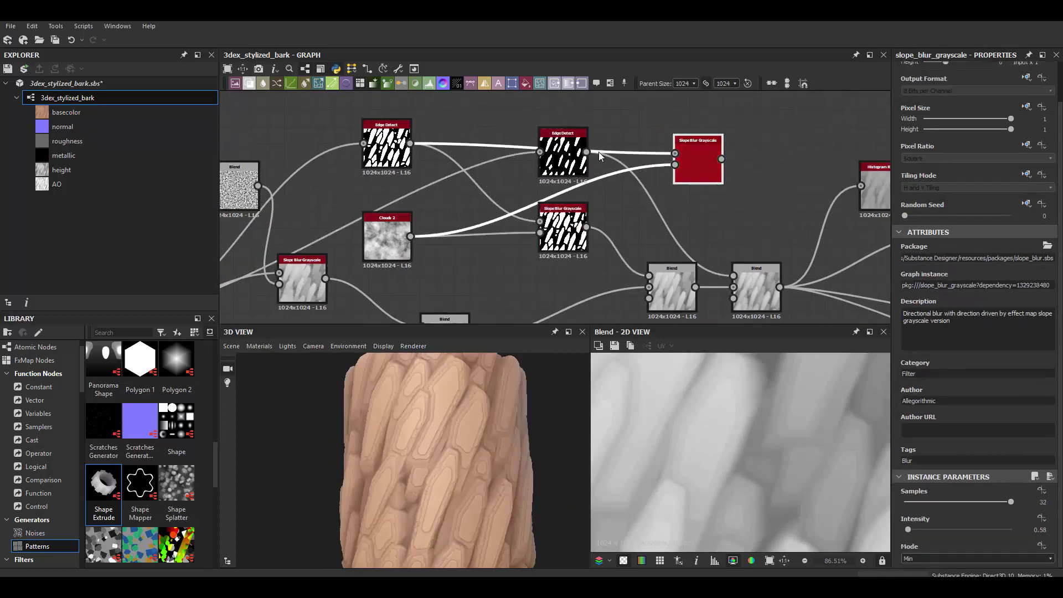
left_click_drag(631, 135, 588, 145)
double_click(675, 178)
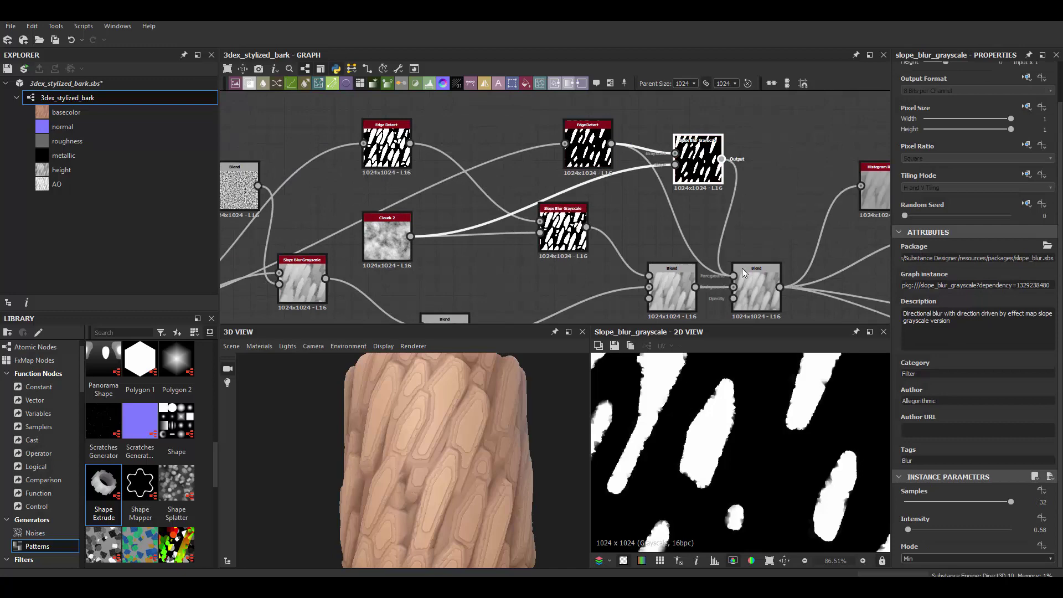
double_click(598, 140)
left_click(903, 498)
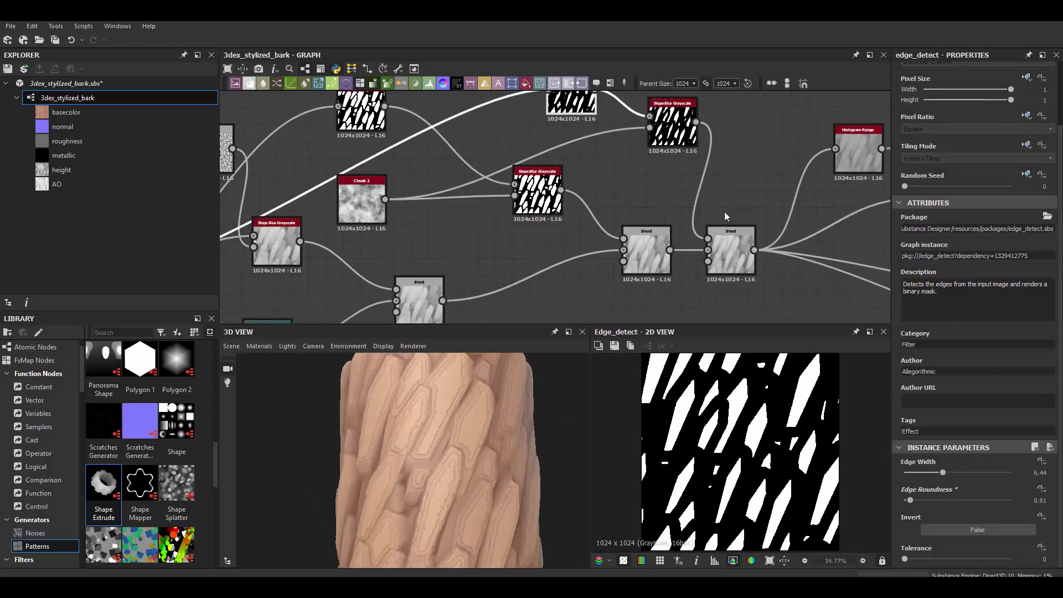
double_click(731, 249)
scroll(554, 205, "down", 5)
- Raise the Splatter node's Output Level Min
scroll(564, 194, "up", 5)
left_click(565, 194)
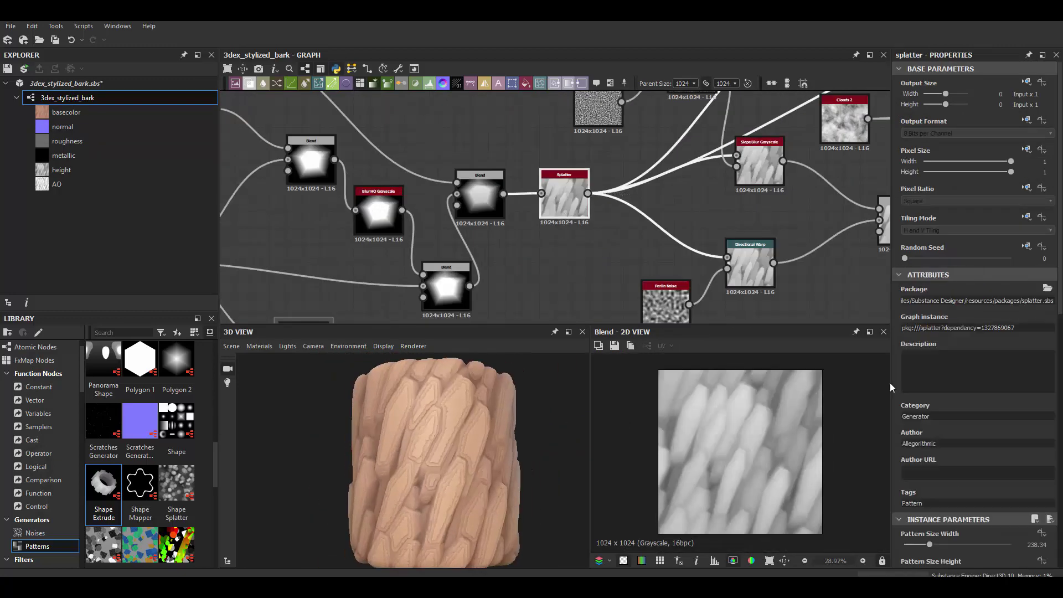
scroll(974, 277, "down", 10)
left_click_drag(905, 456, 967, 457)
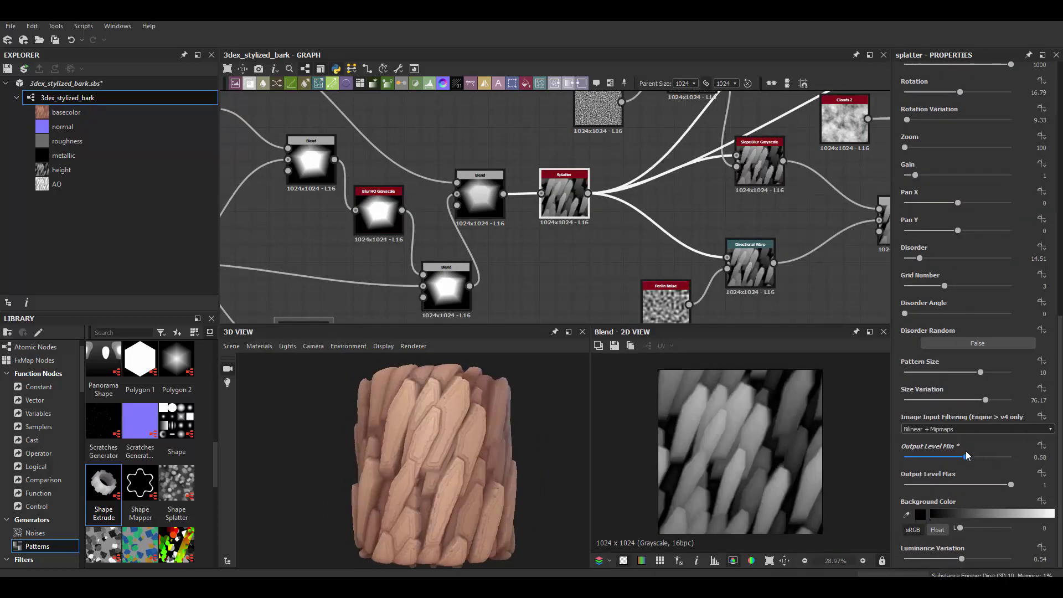
scroll(448, 451, "up", 5)
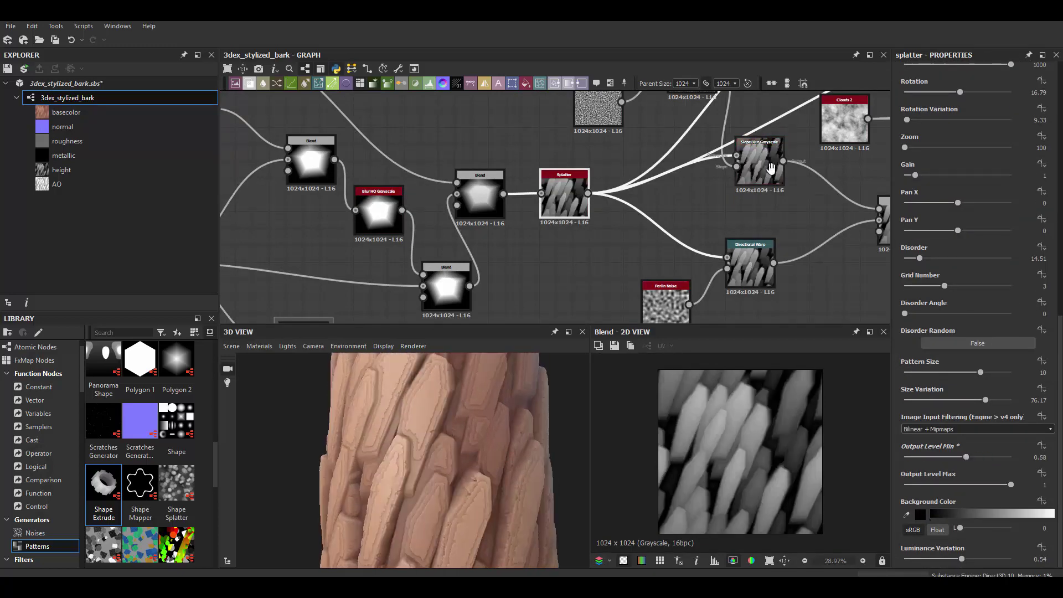
- Move the Gradient Map's dark reddish-brown keys to about 0.13 in the Gradient Editor
middle_click_drag(771, 167, 606, 212)
left_click(576, 138)
left_click(1014, 394)
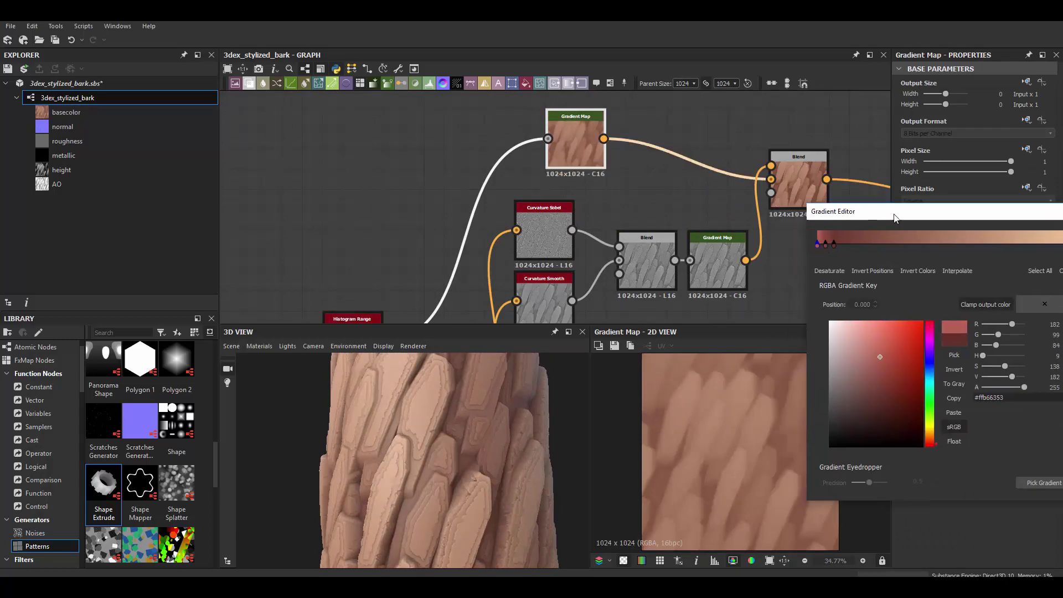
left_click_drag(842, 206, 886, 221)
left_click_drag(848, 254, 865, 254)
left_click(833, 254)
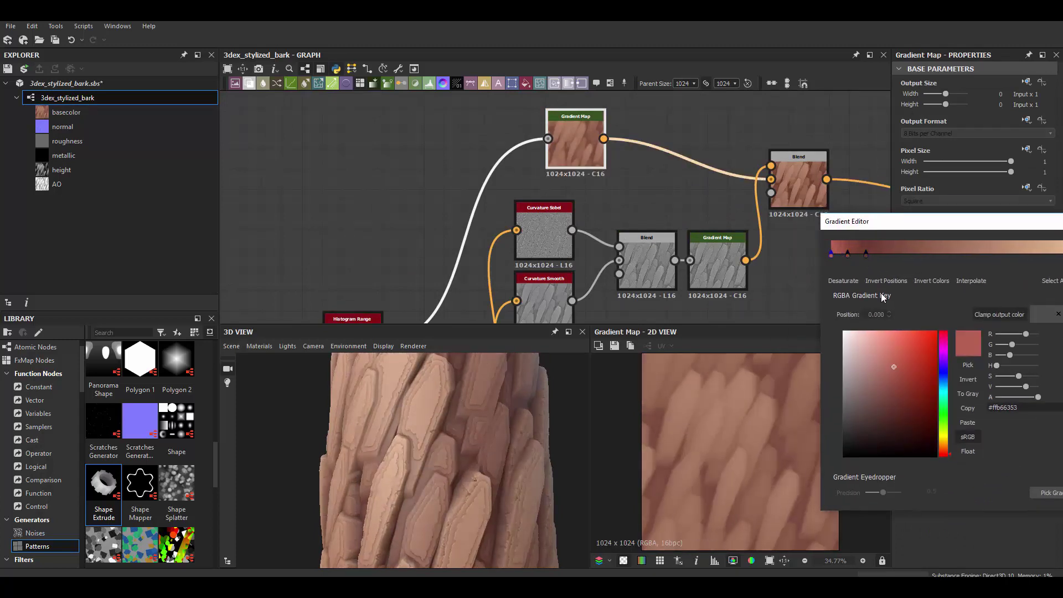
left_click_drag(849, 255, 865, 255)
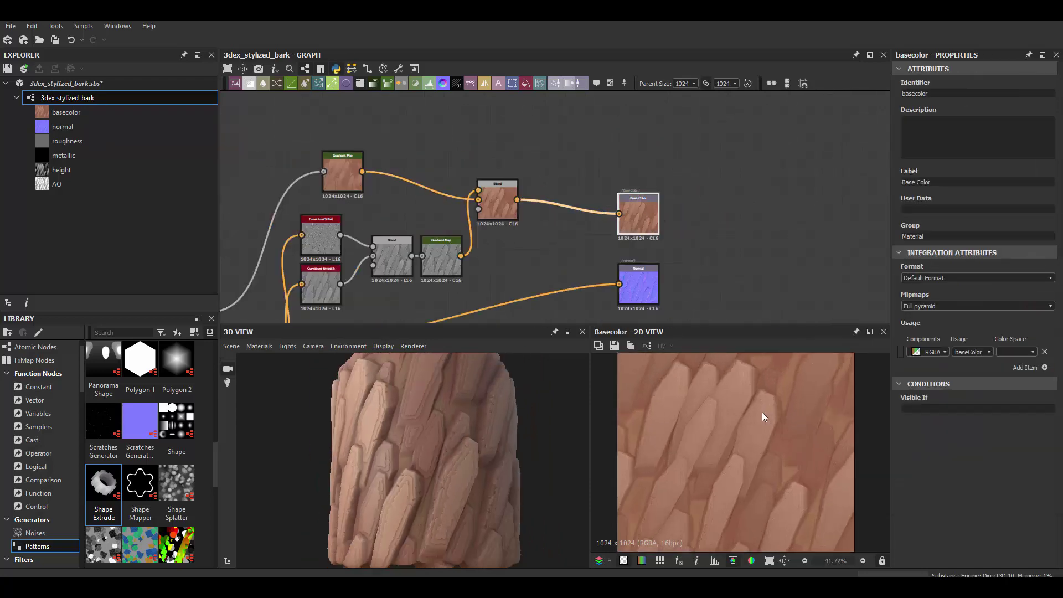
- Push the Splatter's Output Level Min to 0.59 and show the 3D preview's material settings
scroll(467, 438, "up", 3)
scroll(755, 467, "down", 3)
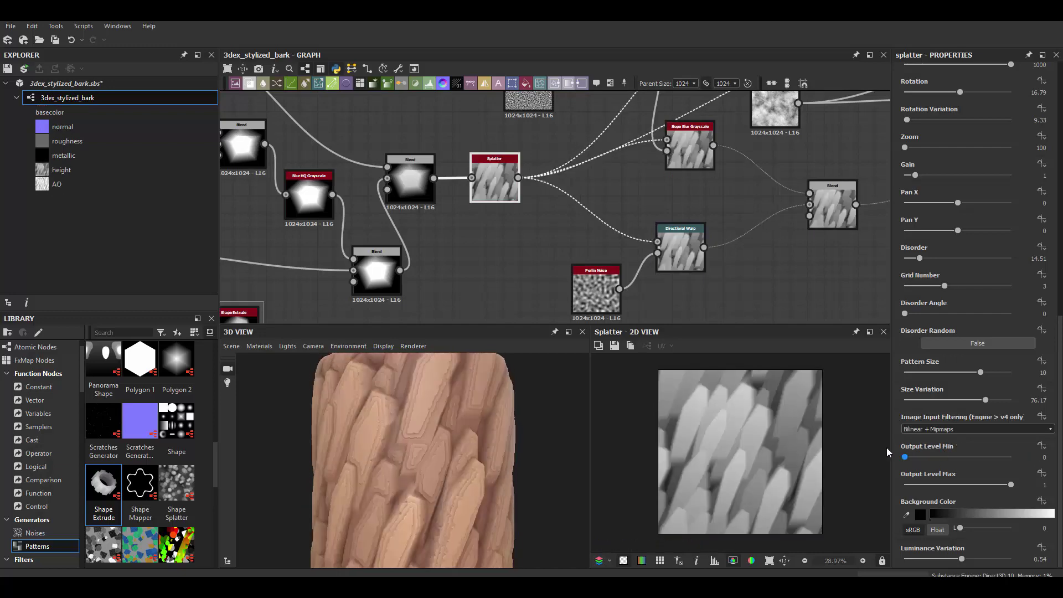
left_click_drag(905, 457, 967, 457)
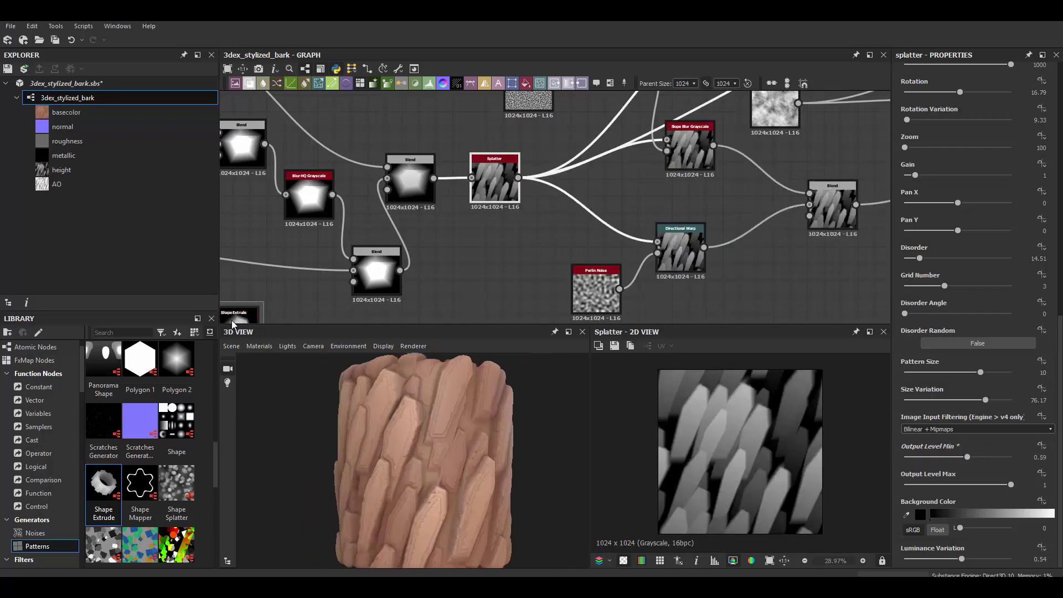
left_click(423, 432)
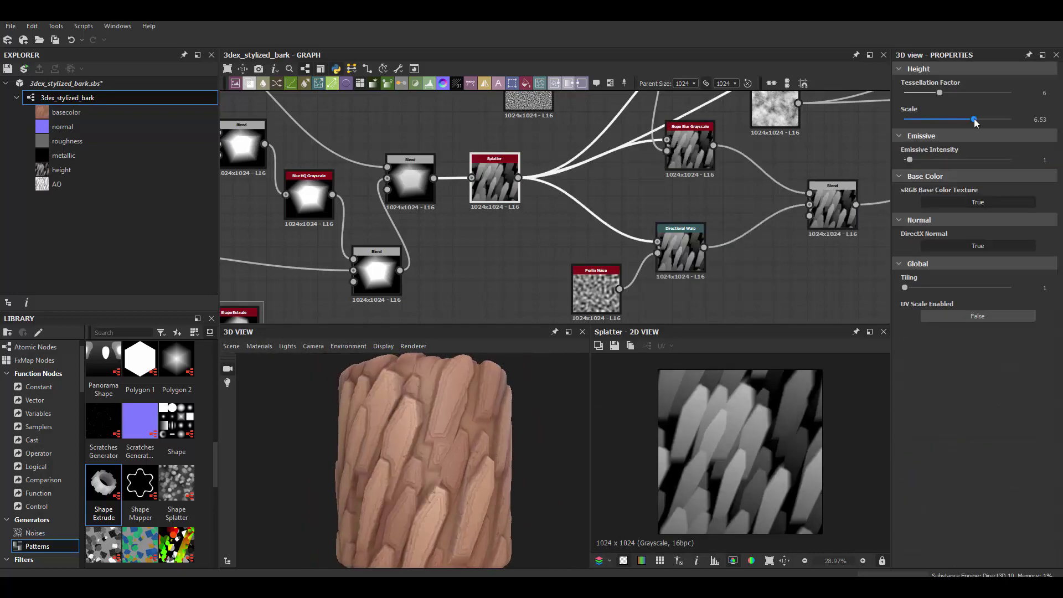
scroll(690, 184, "down", 3)
scroll(762, 122, "up", 3)
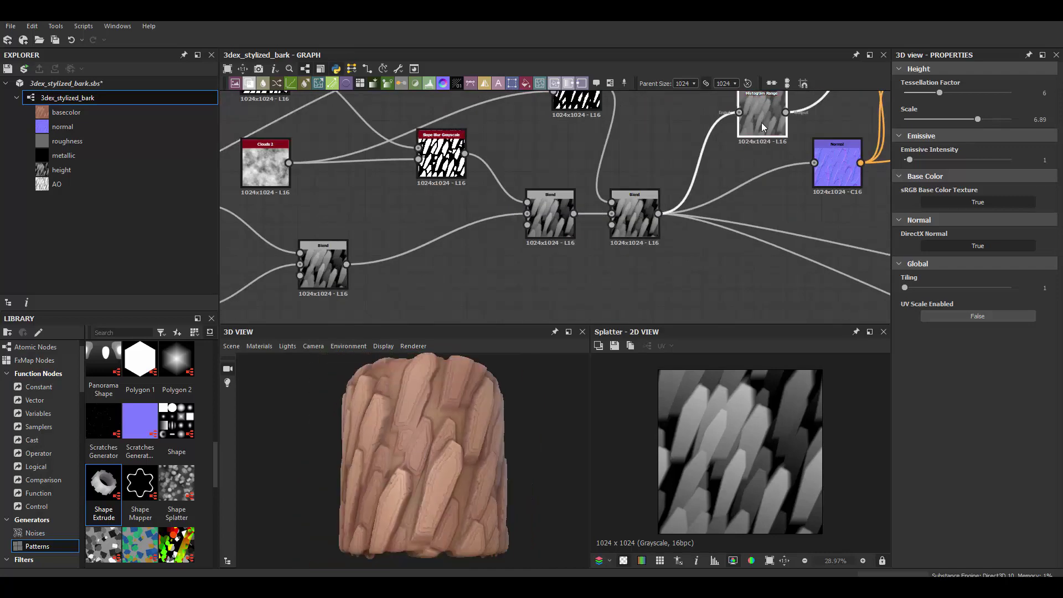
- Insert a Histogram Range after the height Blend via node search ('histogram')
left_click(633, 214)
key("space")
type("histogram")
left_click(749, 253)
scroll(490, 446, "up", 3)
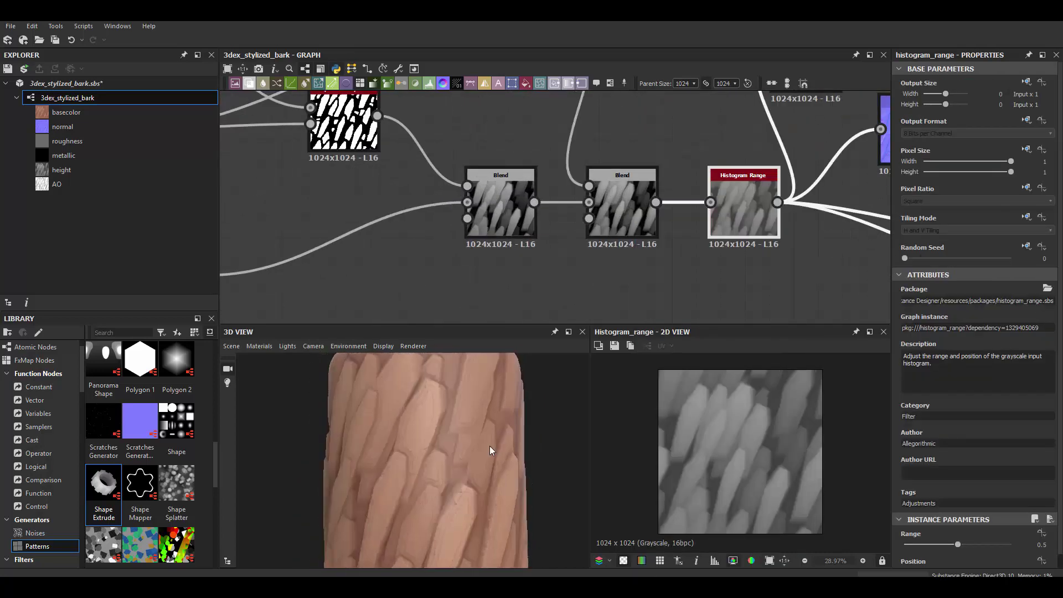
scroll(446, 428, "up", 2)
scroll(447, 429, "down", 2)
scroll(554, 211, "down", 3)
- Fine-tune the Splatter's Output Level Min, settling around 0.64
left_click(469, 211)
scroll(954, 453, "down", 10)
left_click_drag(953, 467, 972, 468)
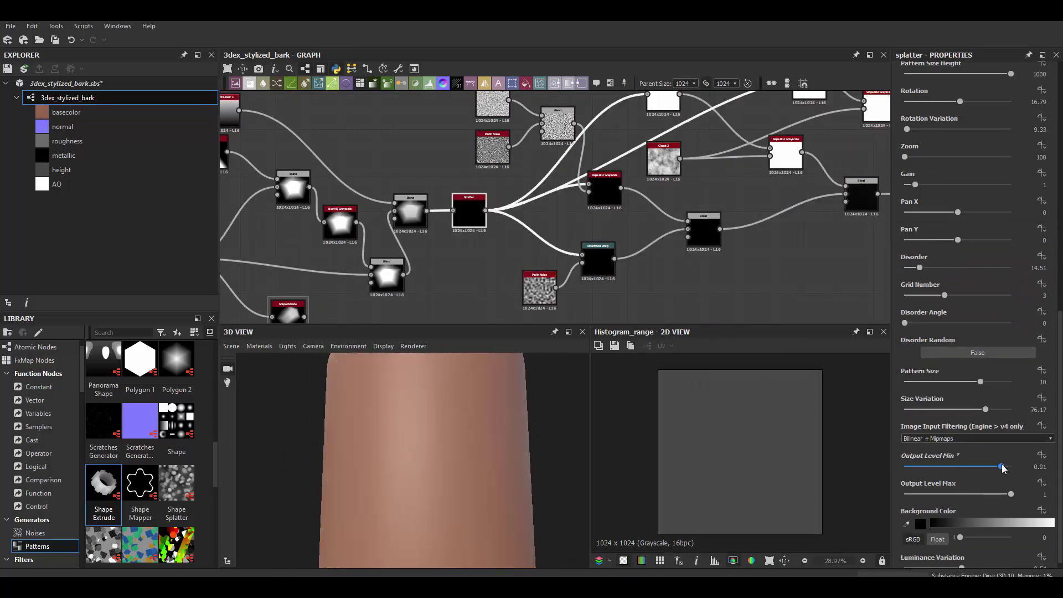
scroll(458, 465, "down", 3)
left_click_drag(458, 465, 486, 477)
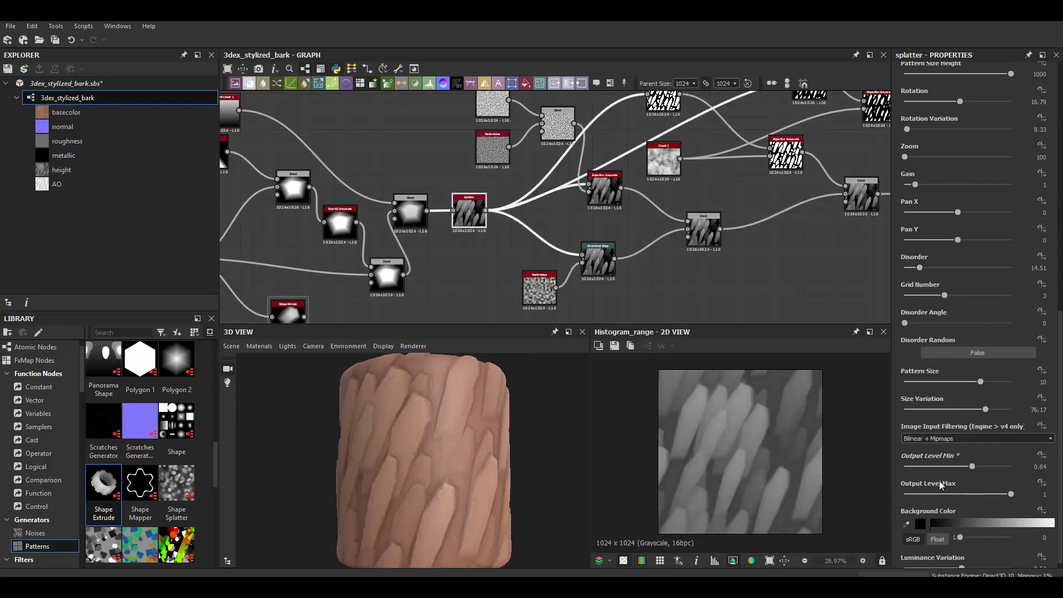
left_click_drag(970, 467, 964, 468)
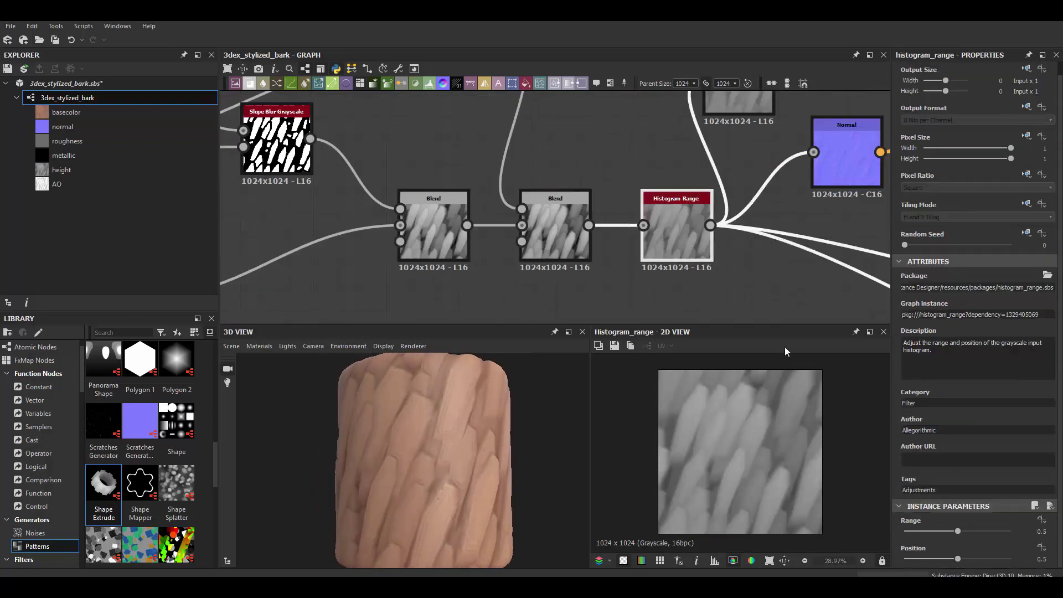
scroll(680, 224, "down", 2)
- Review Base Color and Gradient Map, then set the colour Blend opacity to 0.38
scroll(636, 184, "down", 2)
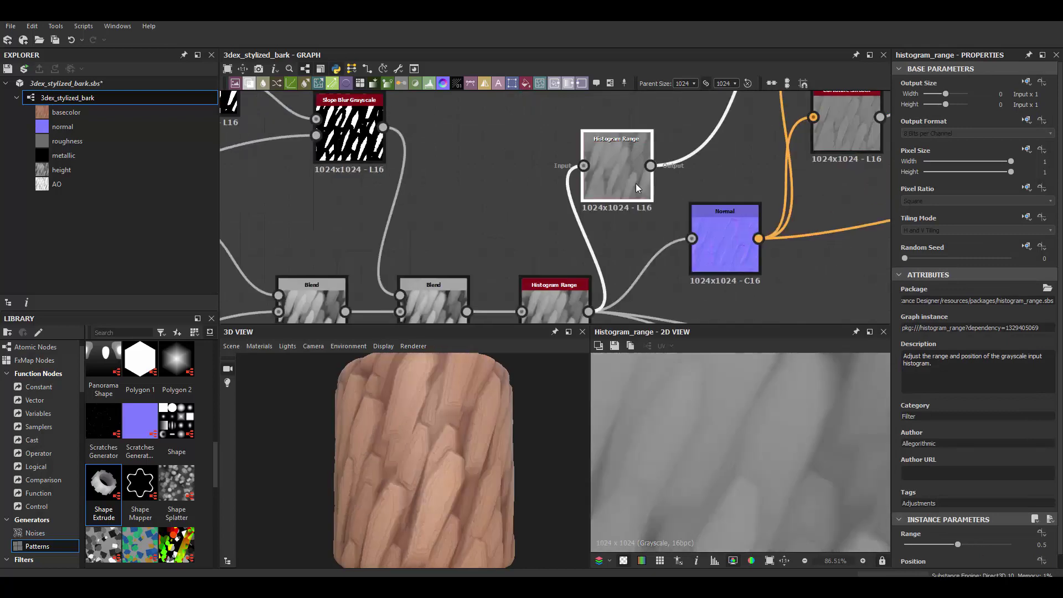
scroll(636, 184, "down", 2)
double_click(825, 143)
double_click(687, 166)
scroll(687, 166, "up", 5)
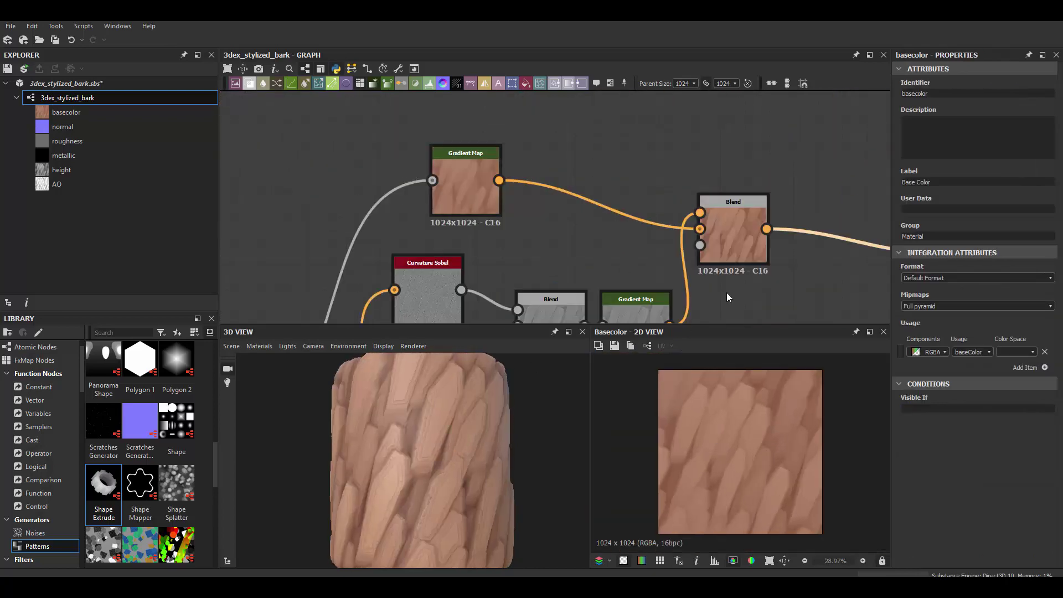
scroll(690, 258, "down", 1)
double_click(660, 191)
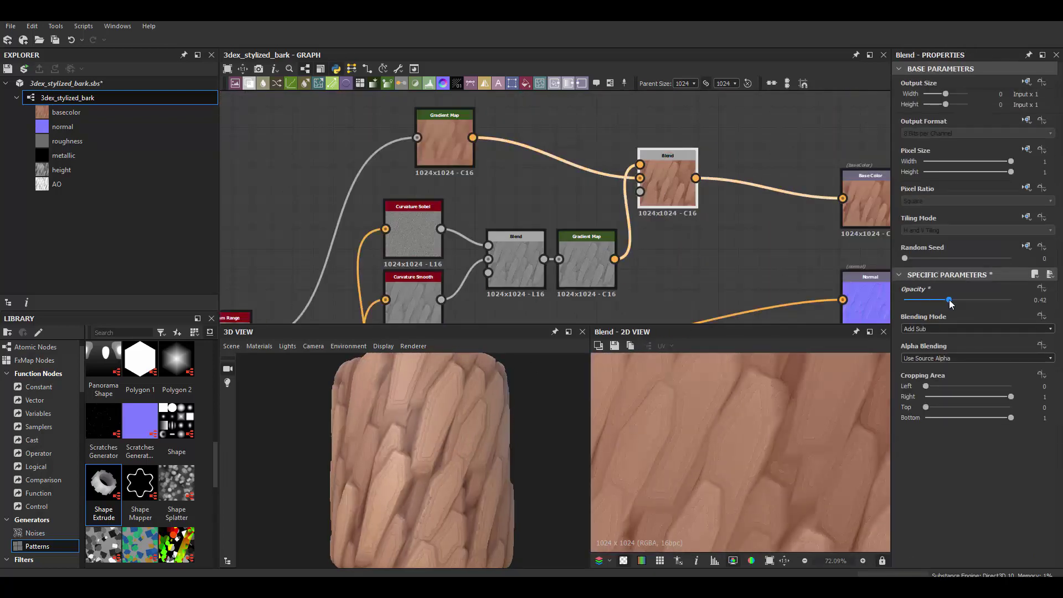
left_click_drag(946, 299, 945, 299)
- Brighten and add contrast to the roughness Levels, checking the bark in the preview
scroll(723, 166, "down", 2)
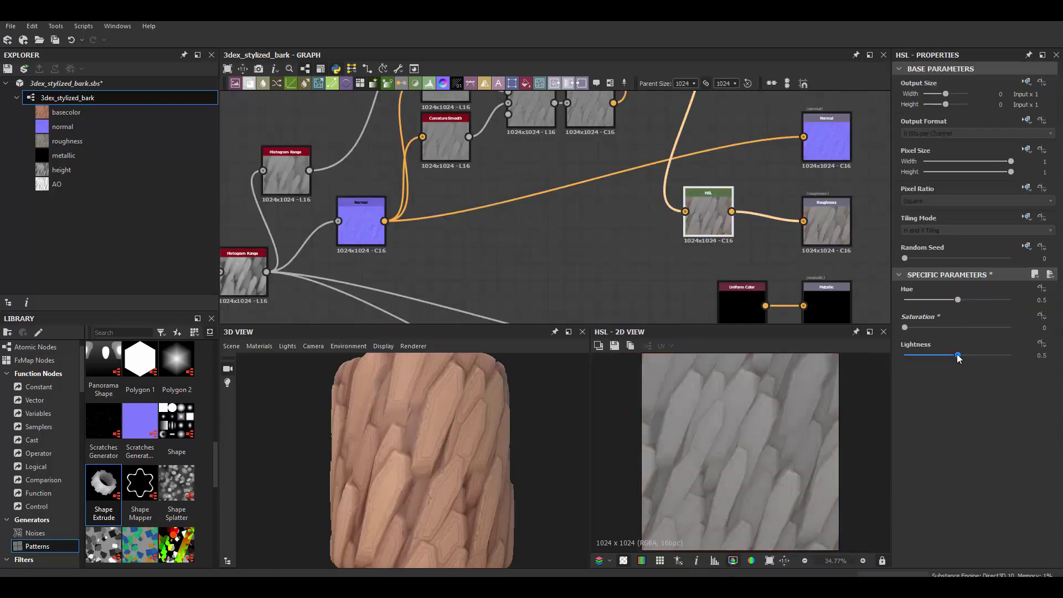
left_click_drag(1054, 319, 1016, 318)
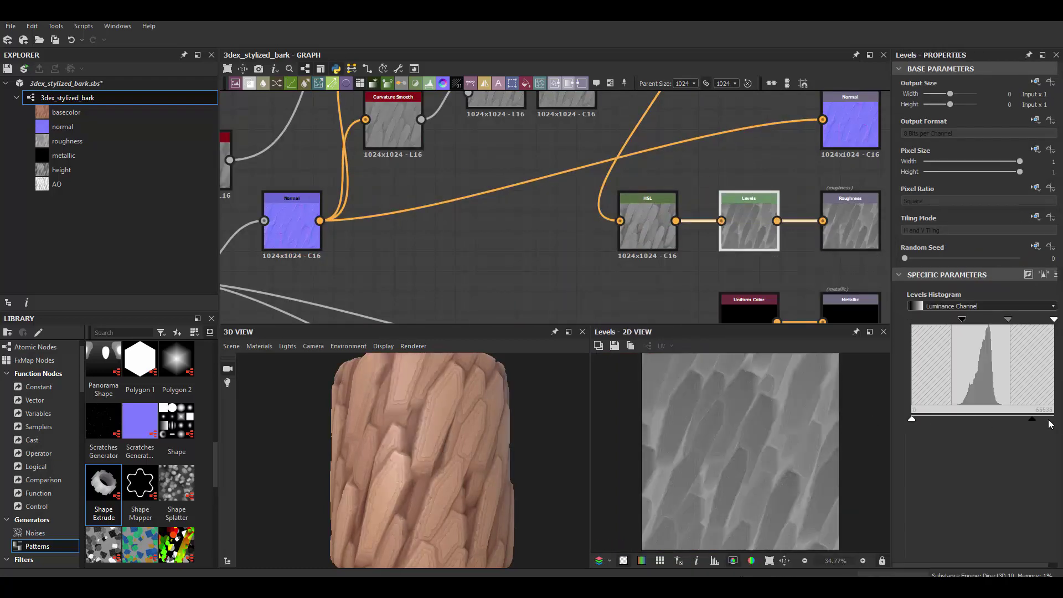
scroll(501, 391, "up", 2)
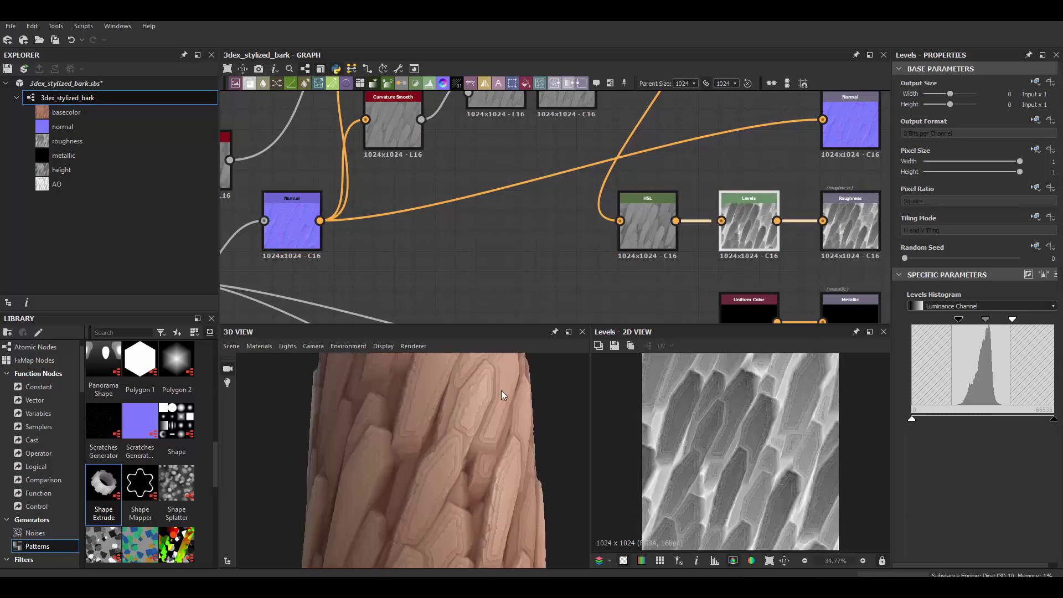
left_click_drag(442, 428, 407, 417)
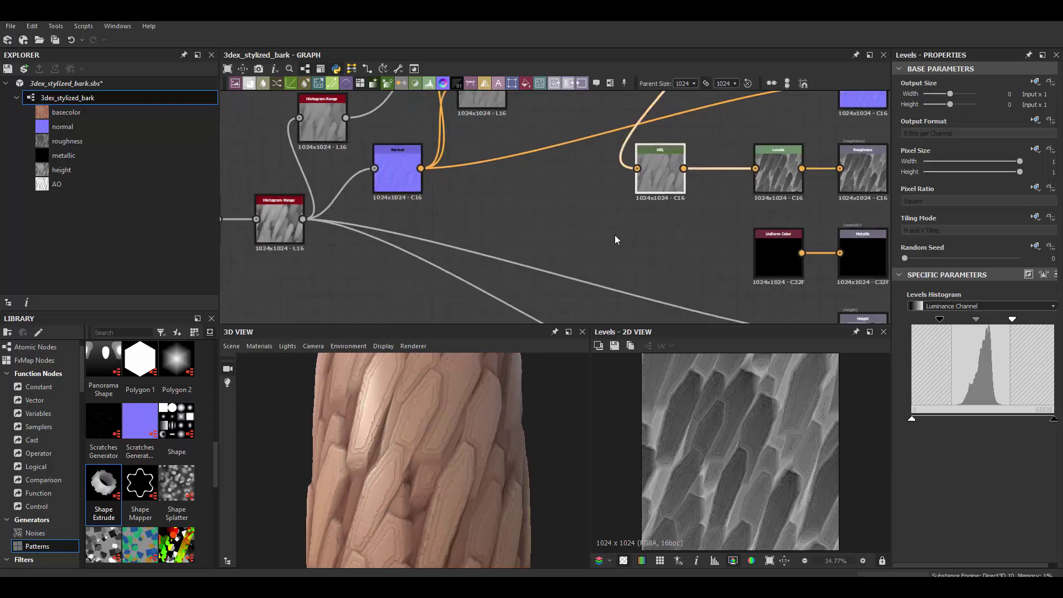
- Blend a gradient-mapped Clouds 2 noise at scale 2 into the roughness chain
right_click(615, 235)
left_click(681, 344)
left_click(695, 218)
left_click_drag(669, 217, 543, 217)
key("space")
left_click(641, 252)
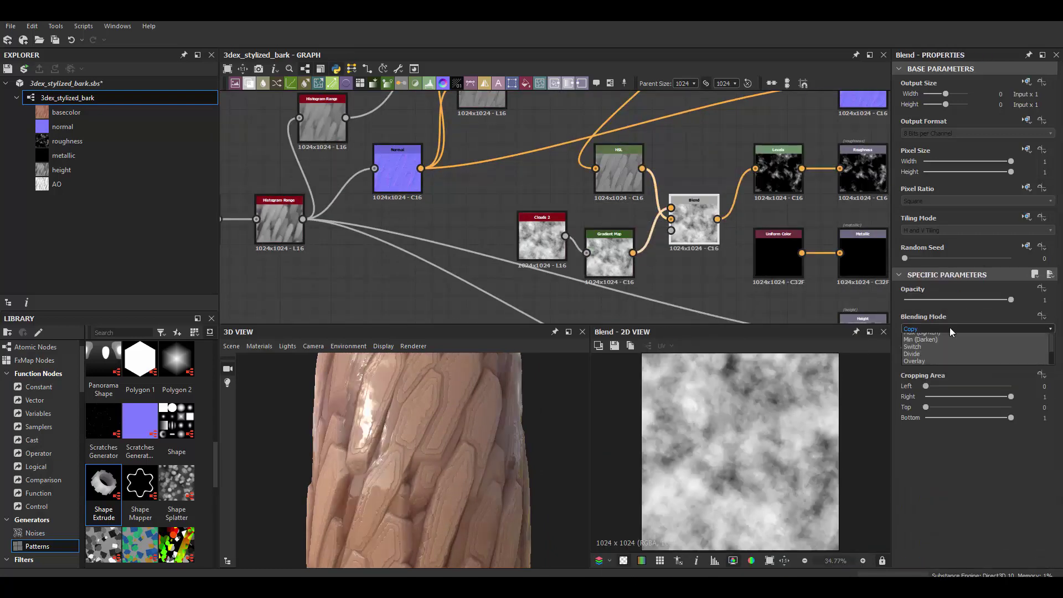
left_click(930, 361)
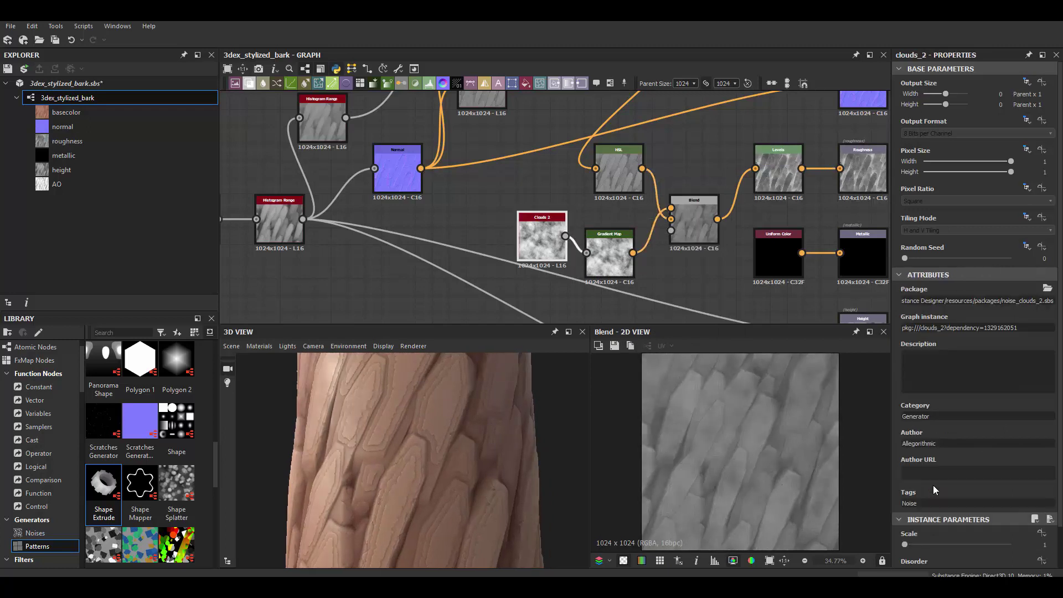
left_click_drag(930, 545, 920, 546)
scroll(473, 418, "down", 3)
- Switch the preview mesh to a cylinder, then to a sphere
left_click(232, 346)
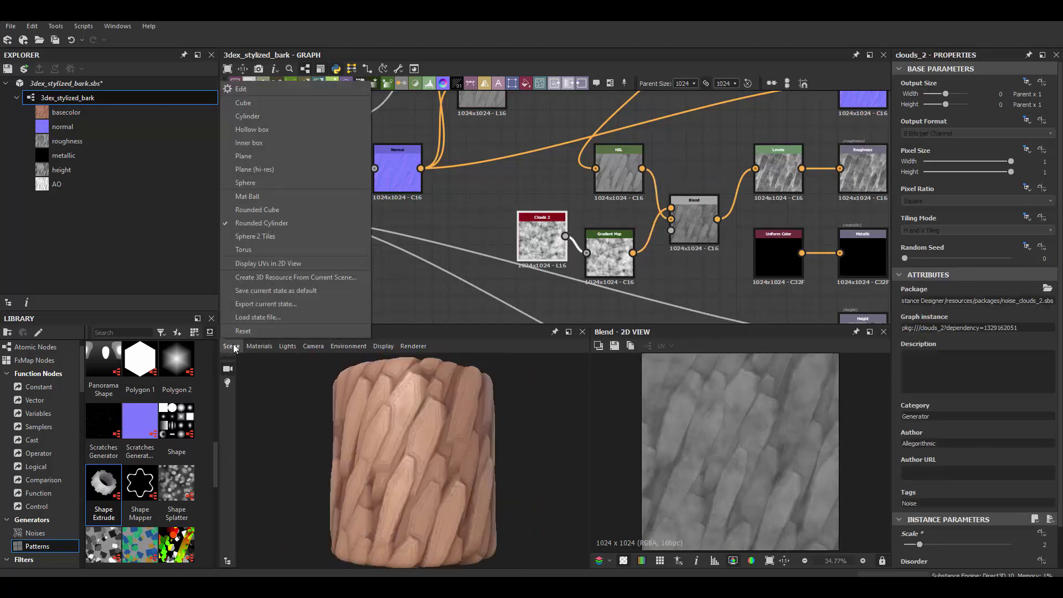
left_click(260, 116)
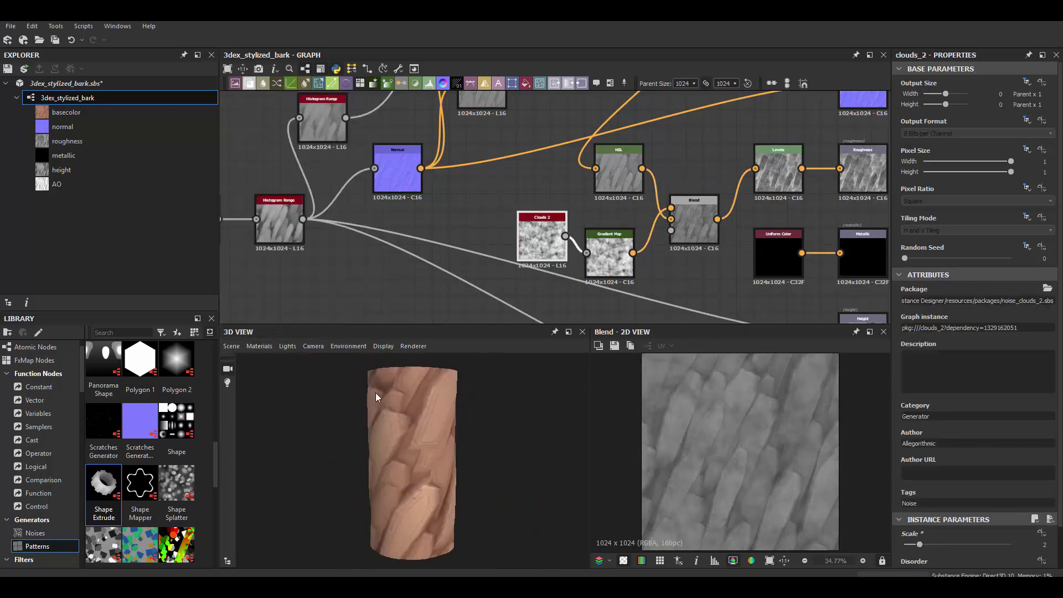
left_click(232, 346)
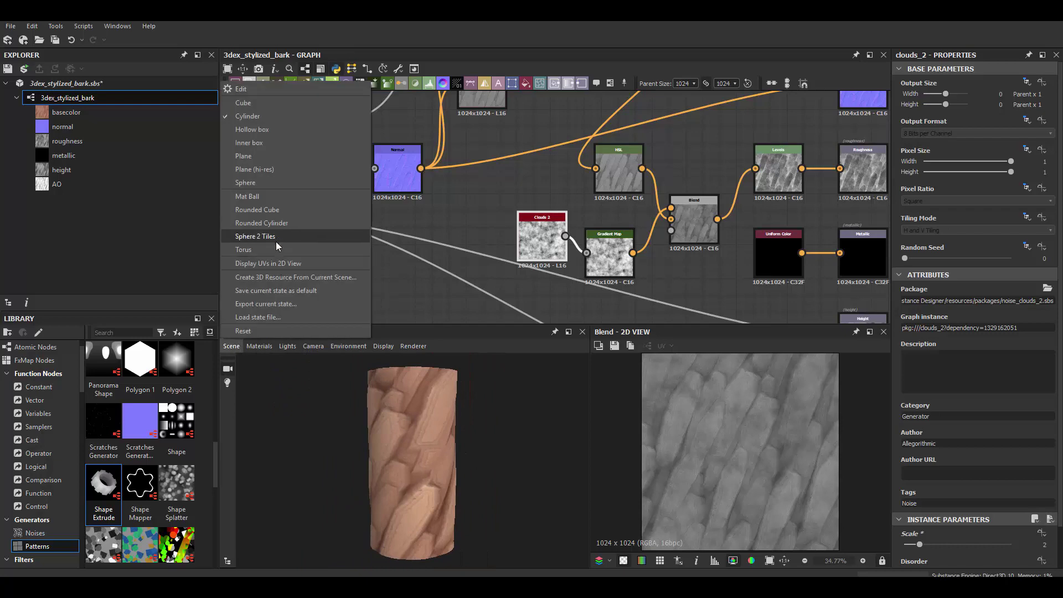
left_click(271, 187)
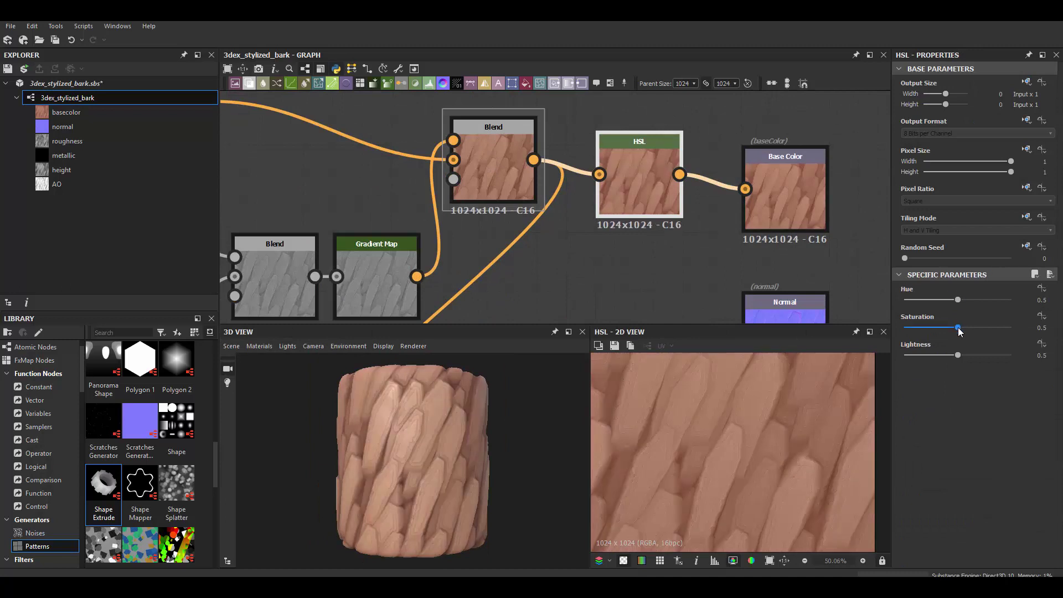
- Darken the base colour to HSL Lightness 0.46 and fine-tune its saturation
left_click_drag(959, 331, 953, 355)
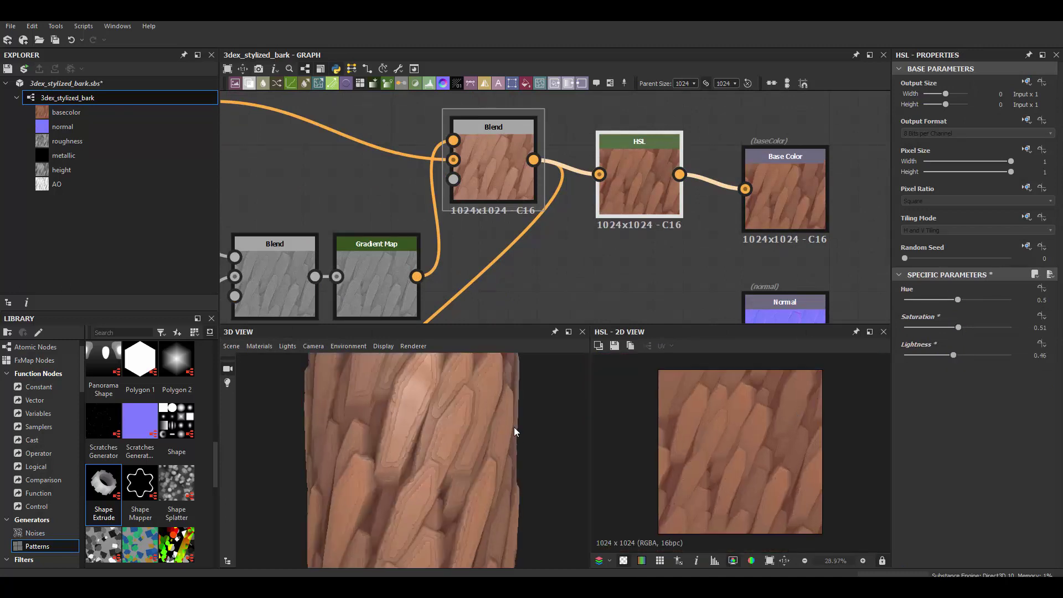
scroll(514, 431, "down", 3)
left_click_drag(956, 328, 958, 328)
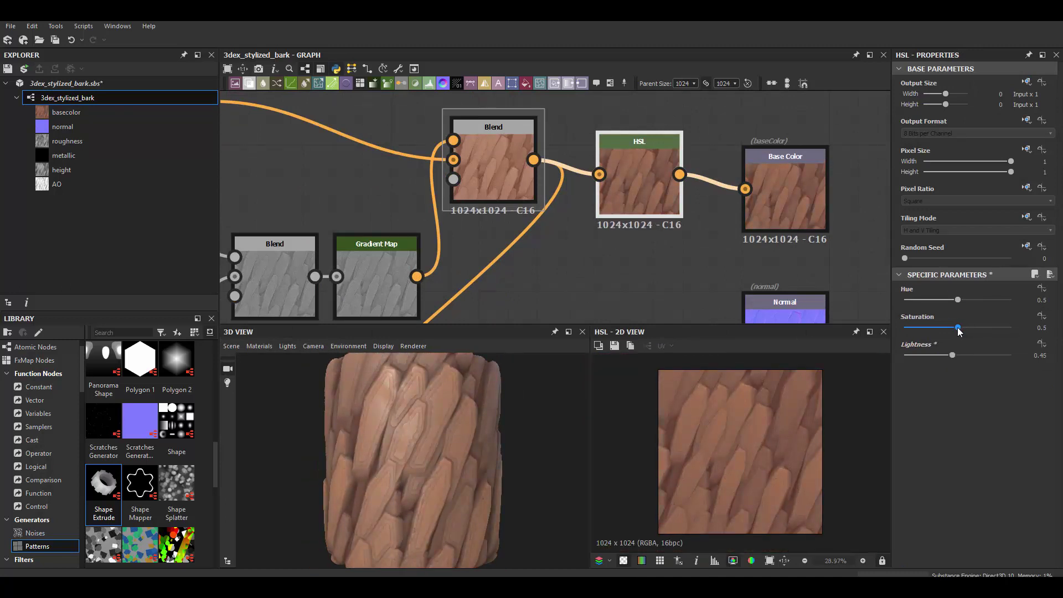
scroll(816, 407, "down", 1)
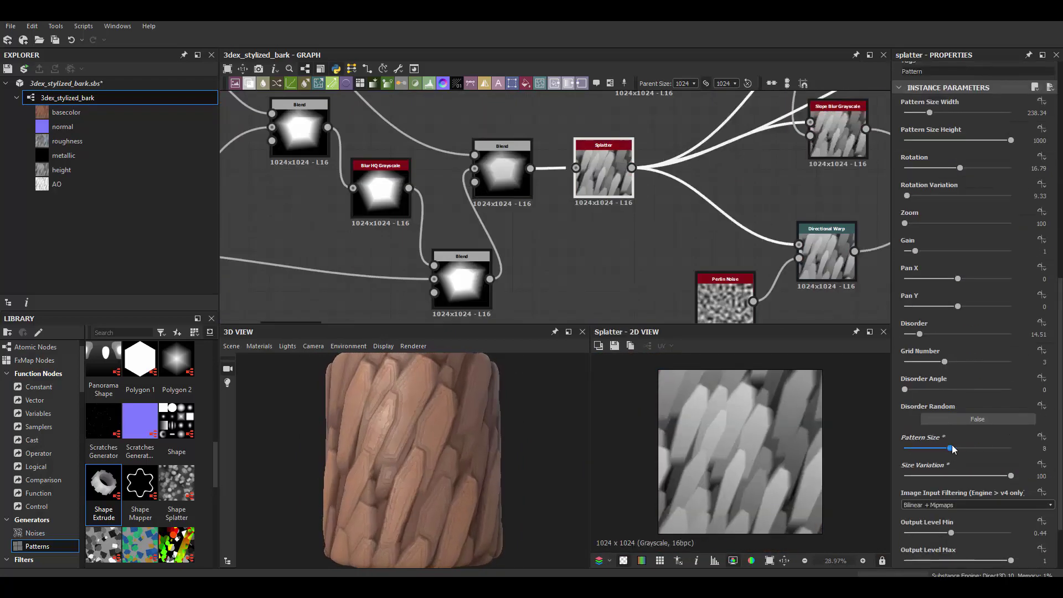
scroll(950, 449, "down", 2)
- On the Splatter, set Output Level Min 0.39, raise Luminance Variation, and set Pattern Size 12
left_click_drag(929, 469, 968, 468)
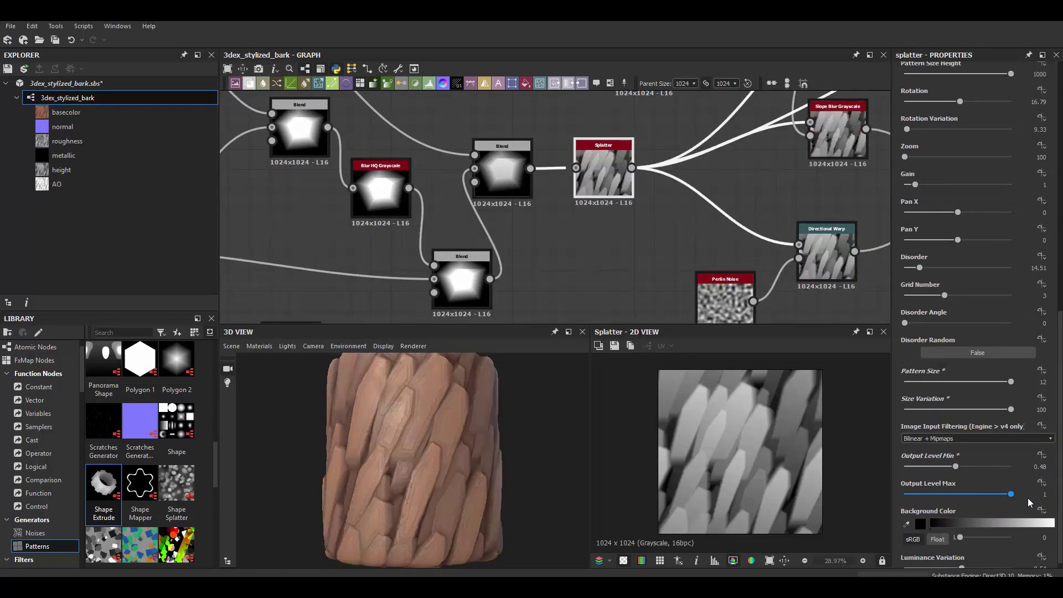
left_click_drag(967, 466, 946, 464)
scroll(963, 476, "down", 1)
left_click_drag(962, 558, 994, 561)
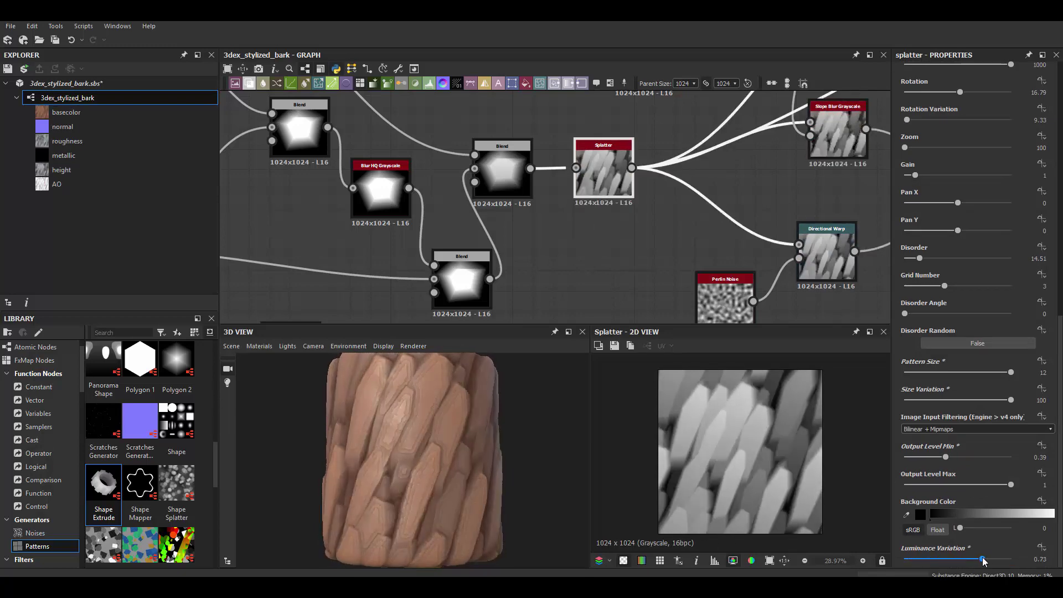
scroll(938, 357, "up", 3)
left_click_drag(1001, 358, 920, 358)
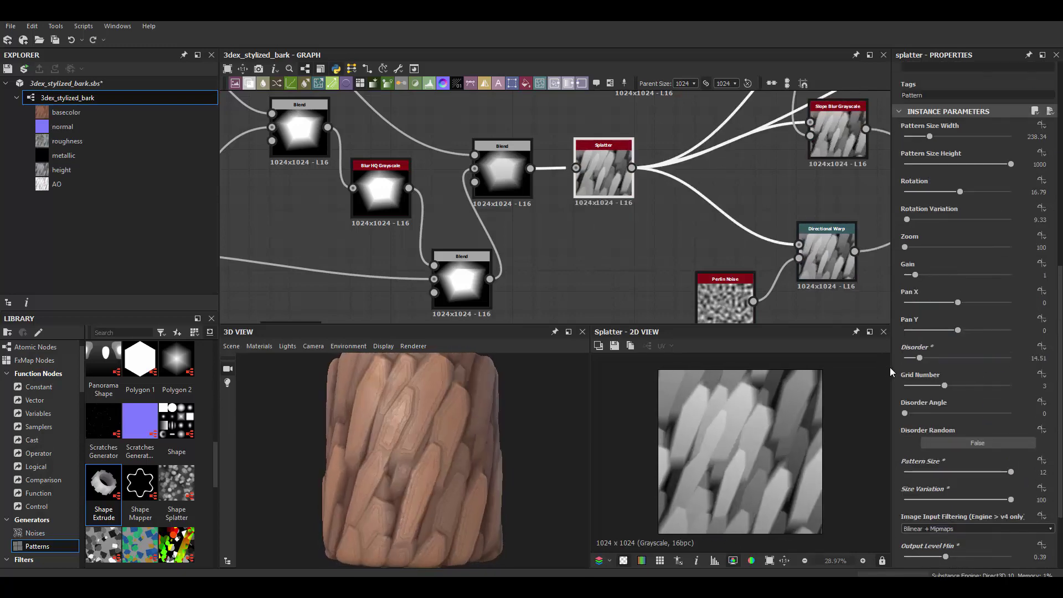
scroll(942, 376, "up", 2)
mouse_move(945, 452)
left_mouse_down()
mouse_move(958, 454)
mouse_move(944, 453)
left_mouse_up()
scroll(953, 363, "up", 1)
- Reduce the Splatter's rotation variation and rotate the plates to -348.81
mouse_move(911, 320)
left_mouse_down()
mouse_move(972, 321)
mouse_move(903, 324)
left_mouse_up()
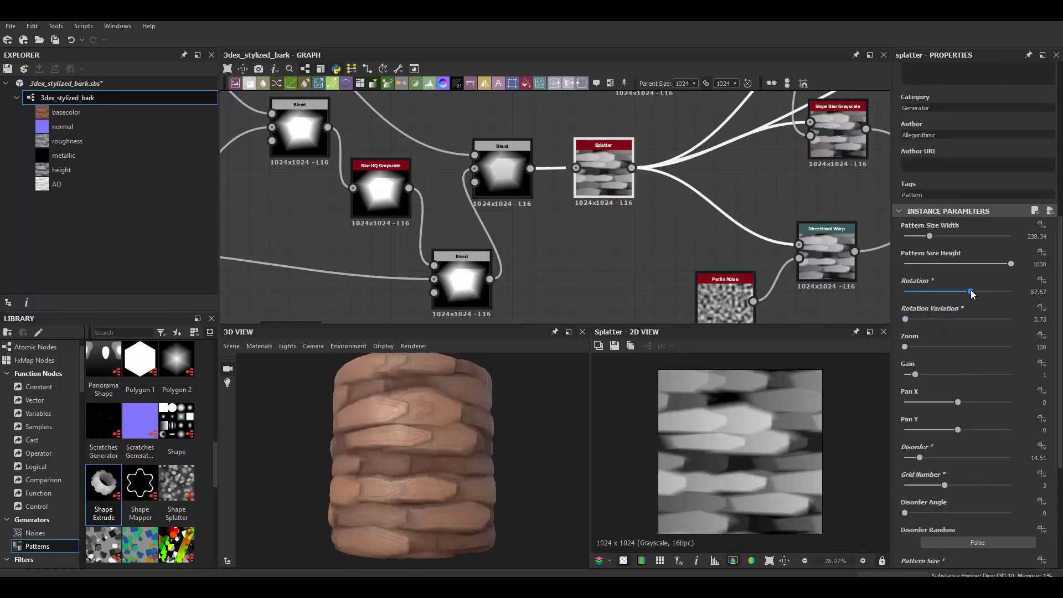
left_click_drag(967, 292, 989, 291)
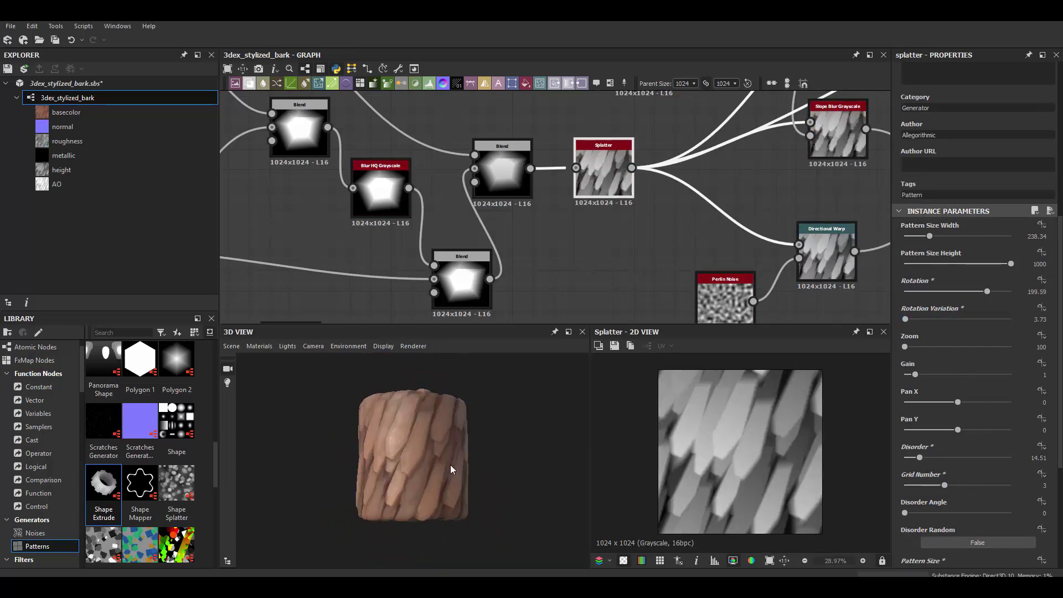
left_click_drag(914, 294, 912, 294)
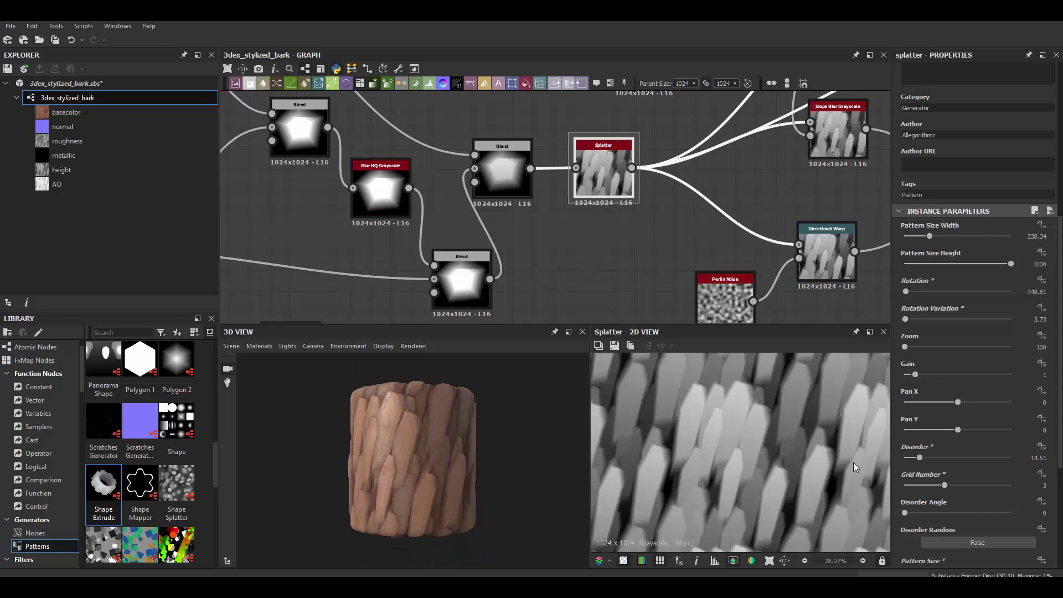
scroll(995, 361, "up", 1)
- Try a taller Splatter Pattern Size Height of 2000, undoing a width change
left_click(995, 297)
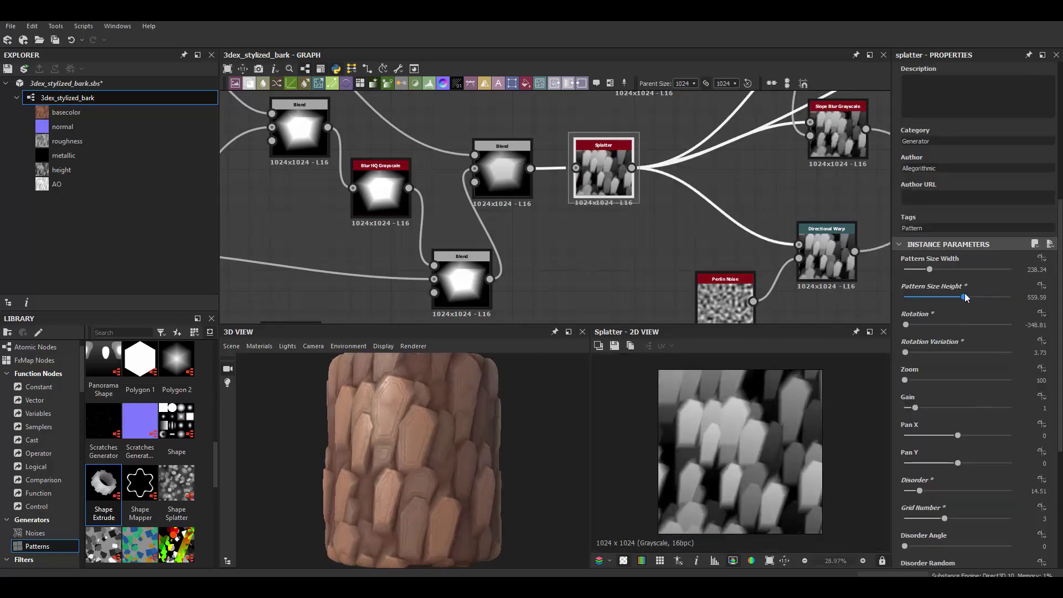
left_click_drag(977, 297, 1012, 297)
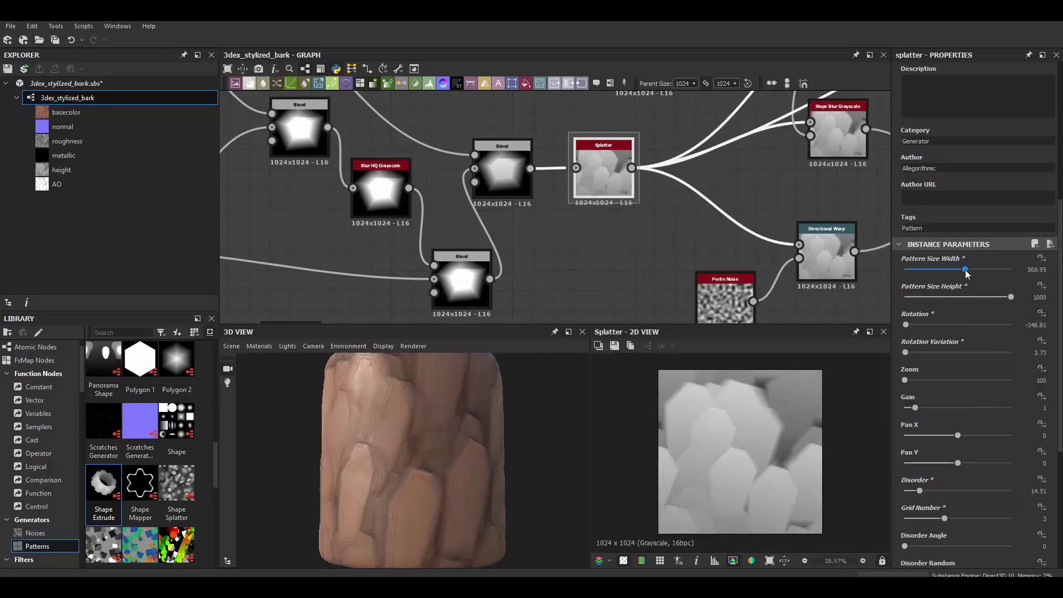
left_click_drag(930, 270, 914, 269)
key("ctrl+z")
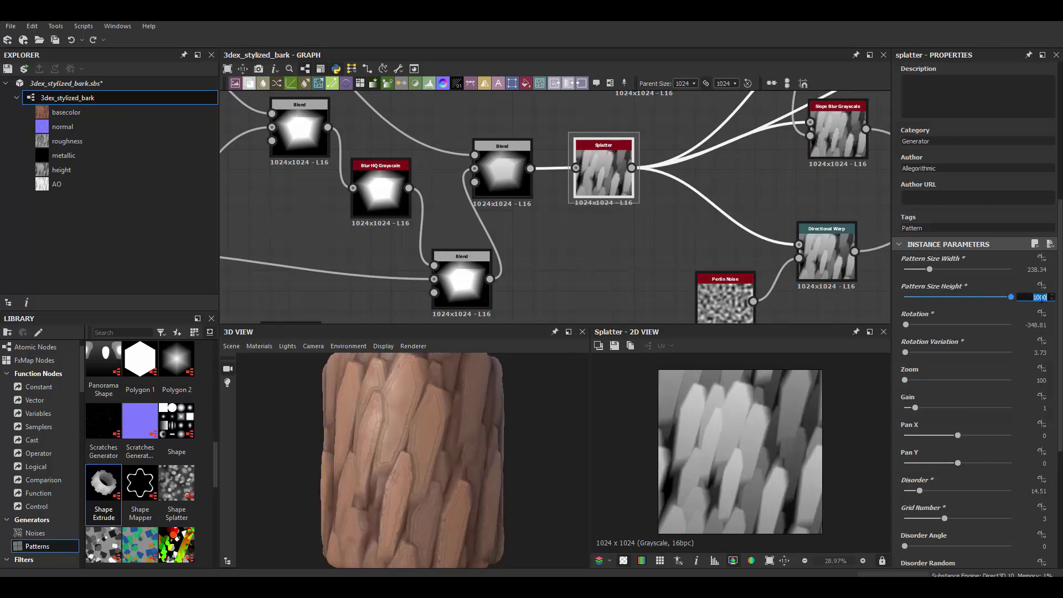
type("2000")
key("Return")
- Raise the Splatter grid number to 4 and bring Pattern Size Height back to about 1036
scroll(442, 447, "down", 2)
scroll(832, 431, "down", 2)
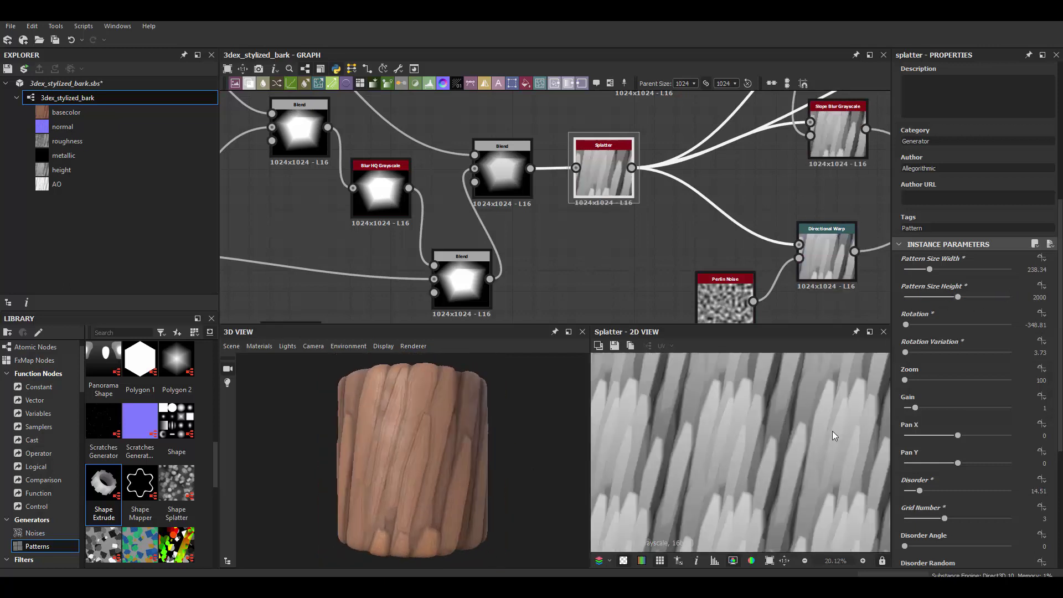
scroll(833, 431, "up", 1)
mouse_move(945, 519)
left_mouse_down()
mouse_move(958, 519)
mouse_move(945, 518)
left_mouse_up()
scroll(439, 465, "up", 3)
left_click_drag(958, 297, 932, 297)
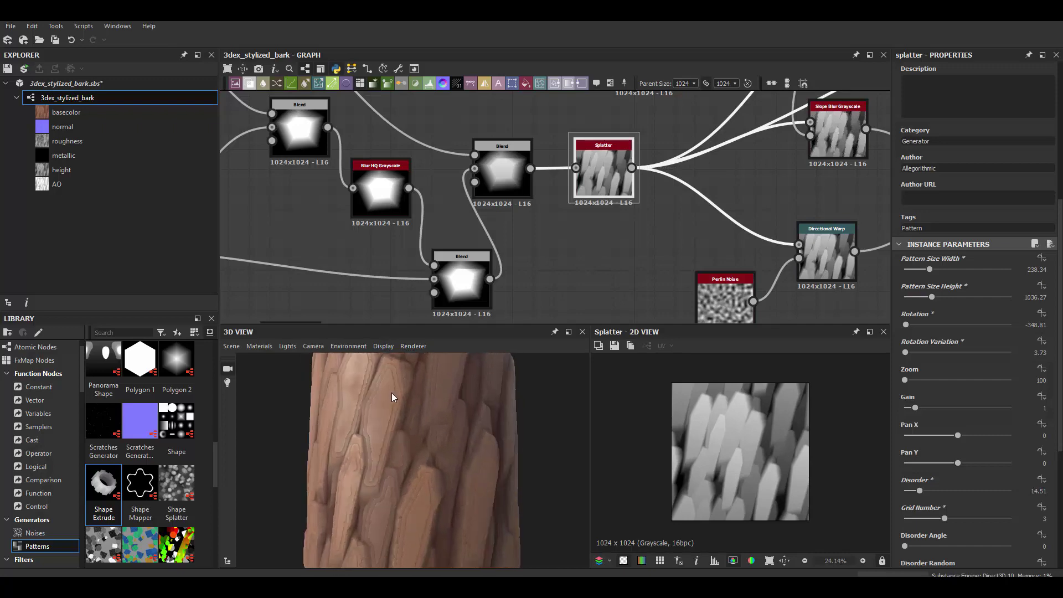
scroll(499, 172, "down", 5)
- Duplicate the Clouds 2 node and lower the noise Blend opacity to 0.11
scroll(499, 172, "up", 4)
right_click(468, 173)
left_click(543, 297)
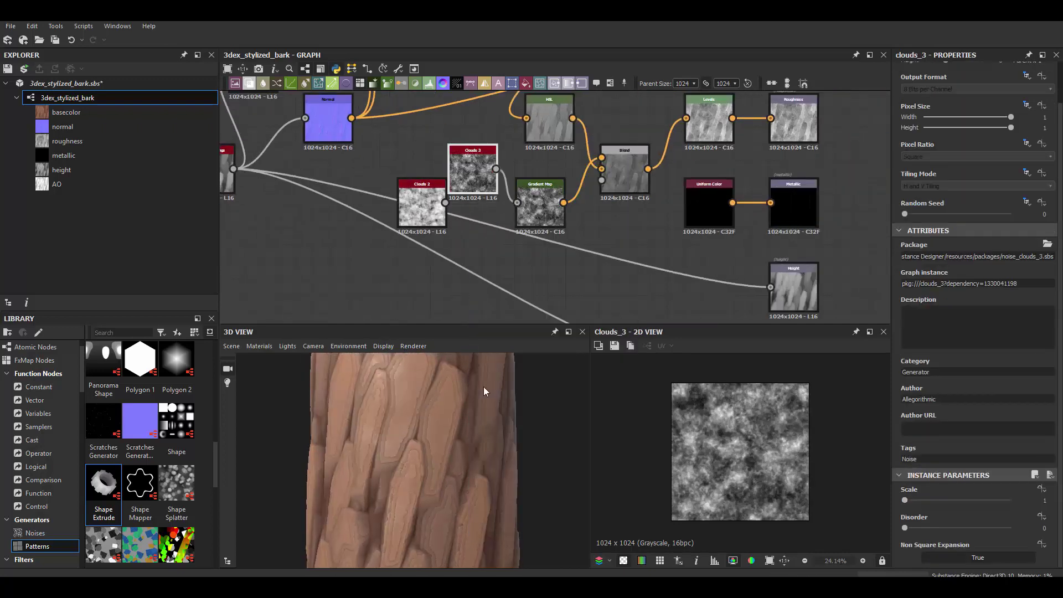
left_click(625, 166)
left_click(916, 300)
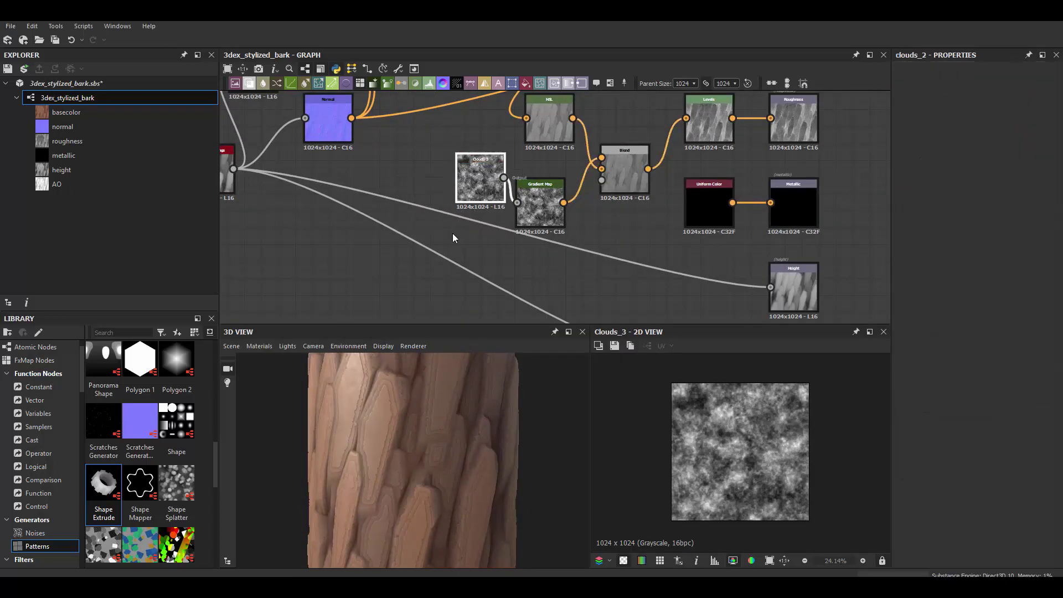
scroll(712, 412, "up", 2)
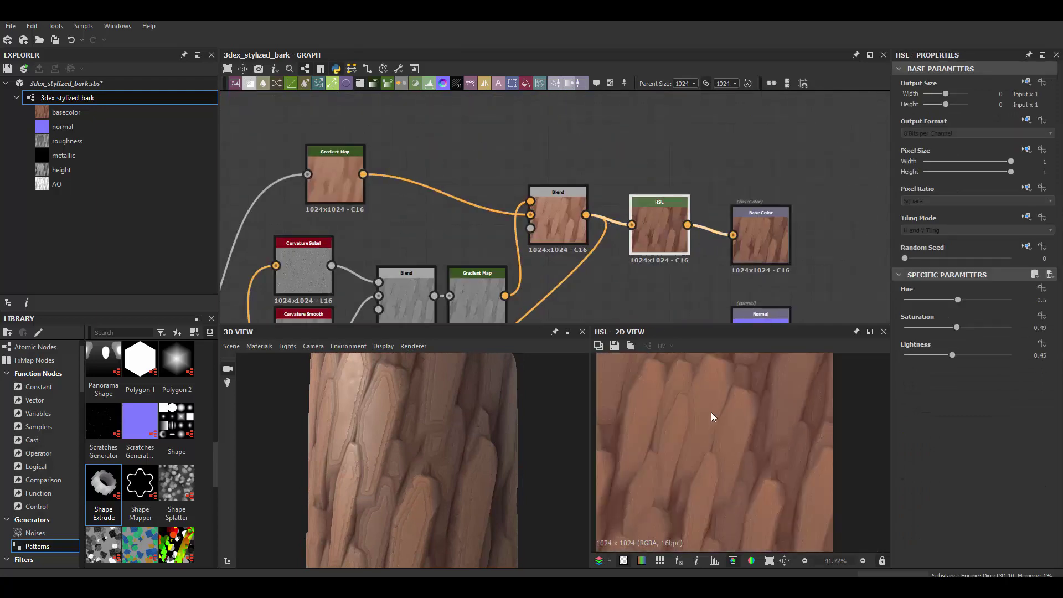
scroll(700, 137, "down", 2)
- Add an hbao ambient occlusion node to the graph
key("space")
type("hbao")
key("Return")
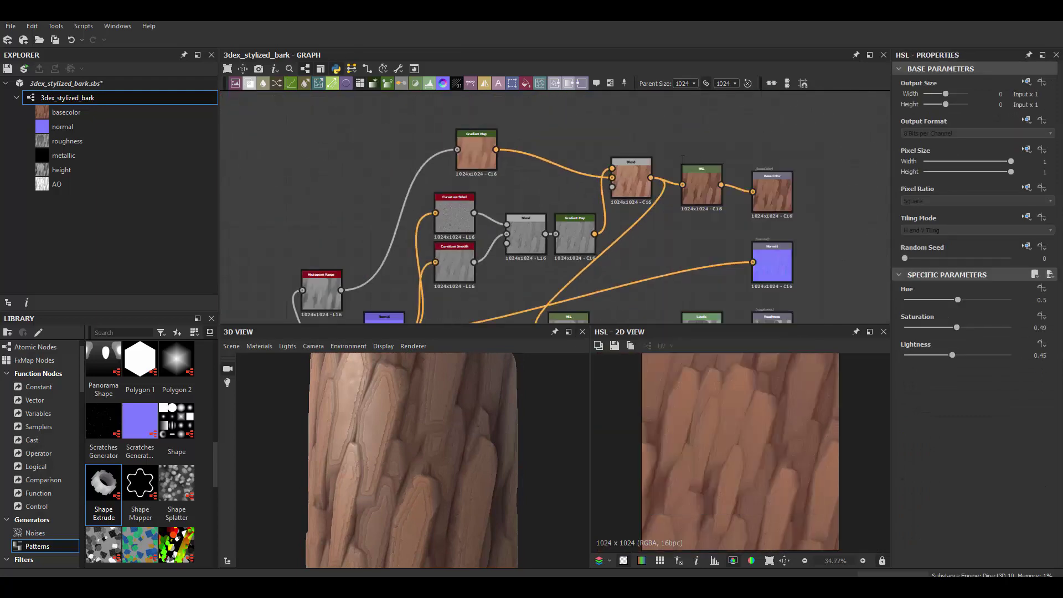
scroll(653, 138, "up", 3)
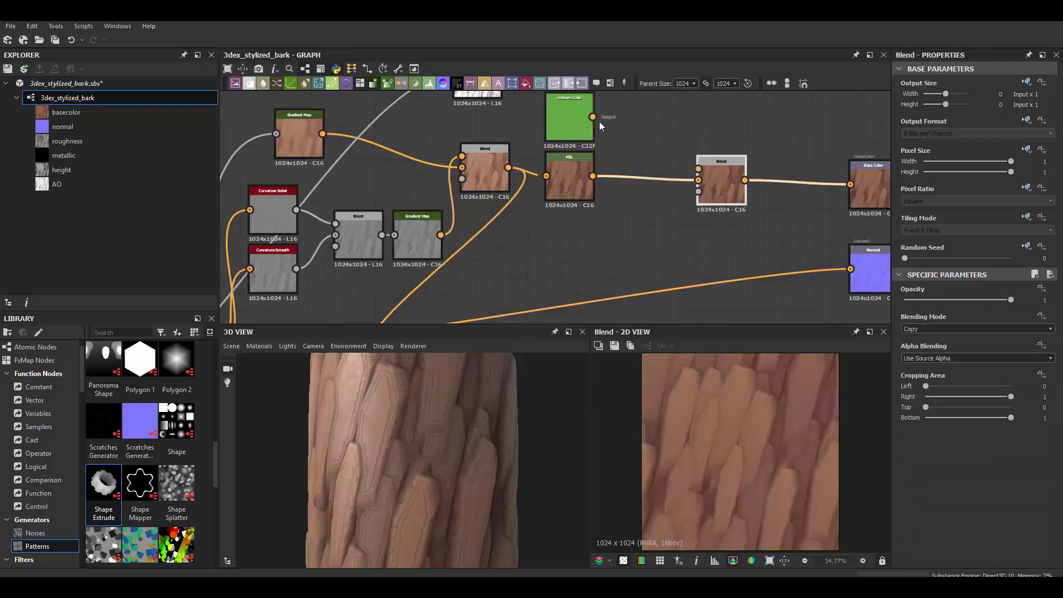
scroll(547, 252, "up", 2)
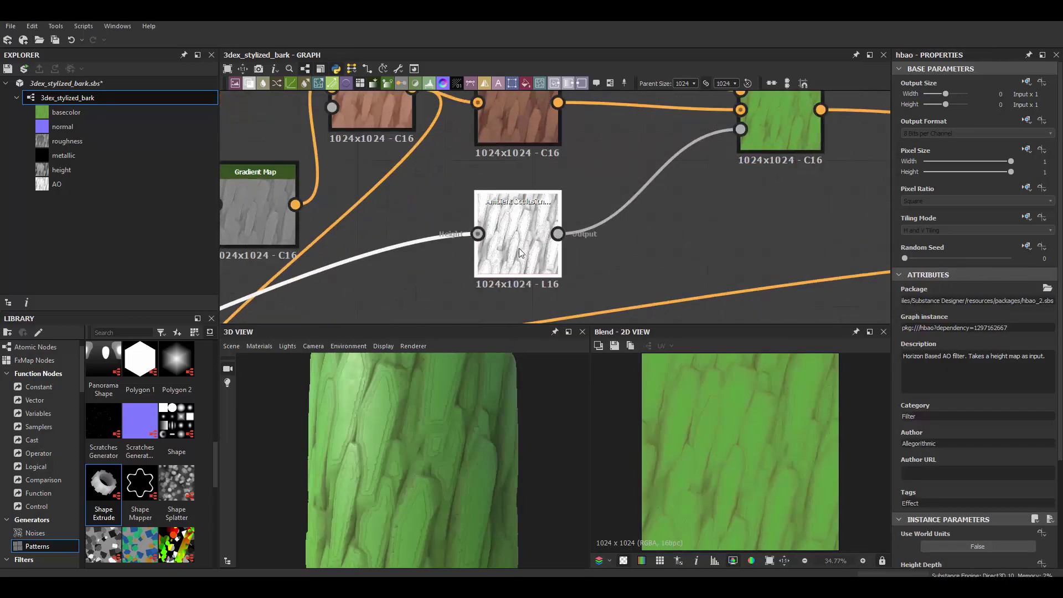
- Add a Levels node after the AO, raising its black point and lowering its white point
left_click_drag(558, 234, 592, 235)
type("levels")
key("Return")
left_click_drag(938, 325, 969, 321)
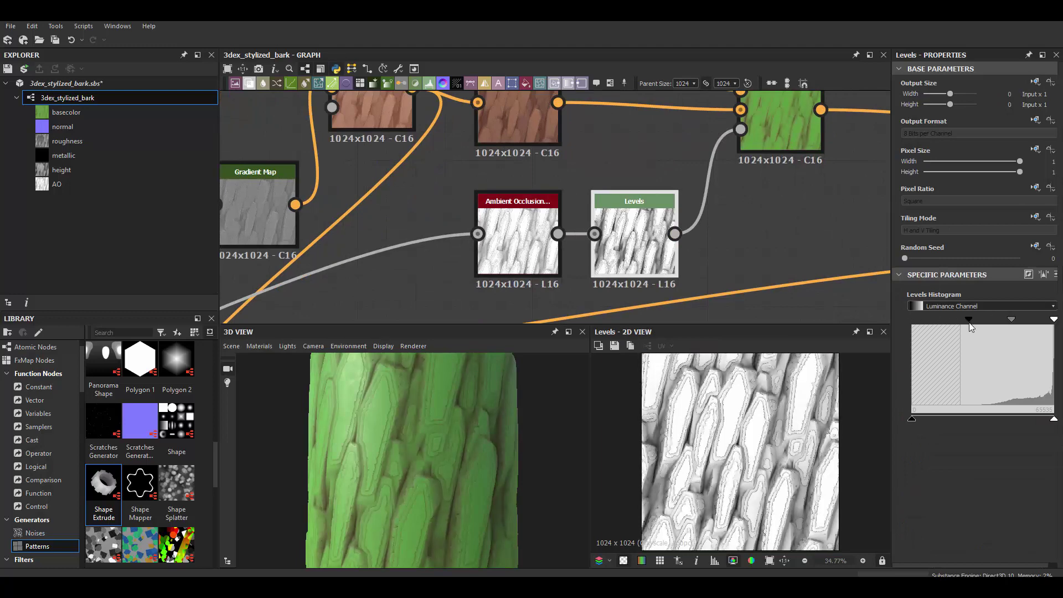
left_click_drag(1054, 319, 1024, 320)
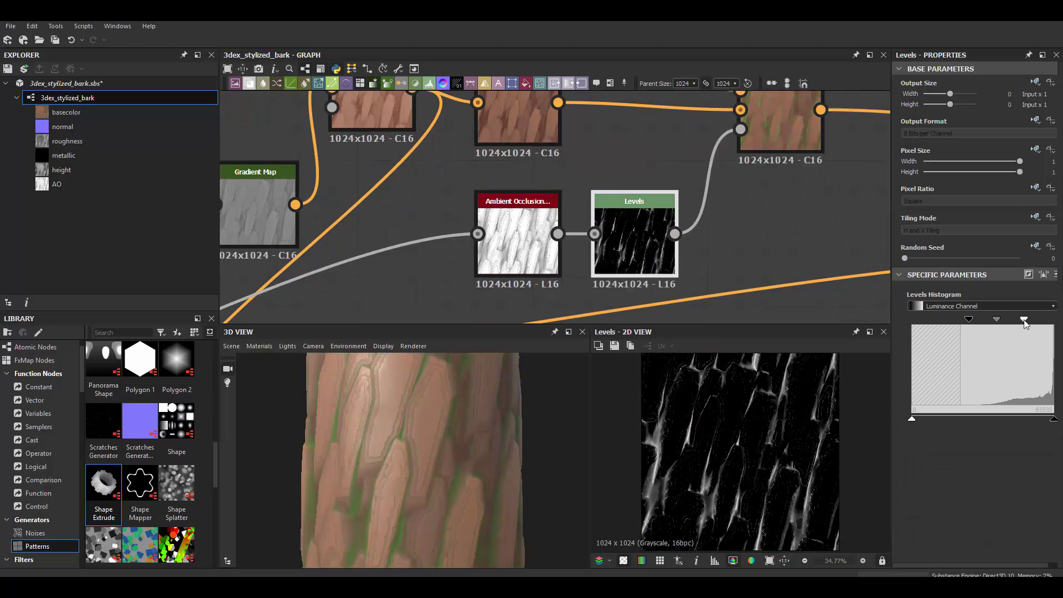
- Set the hbao Radius to 0.52 and Height Depth to 0.03
scroll(939, 424, "down", 3)
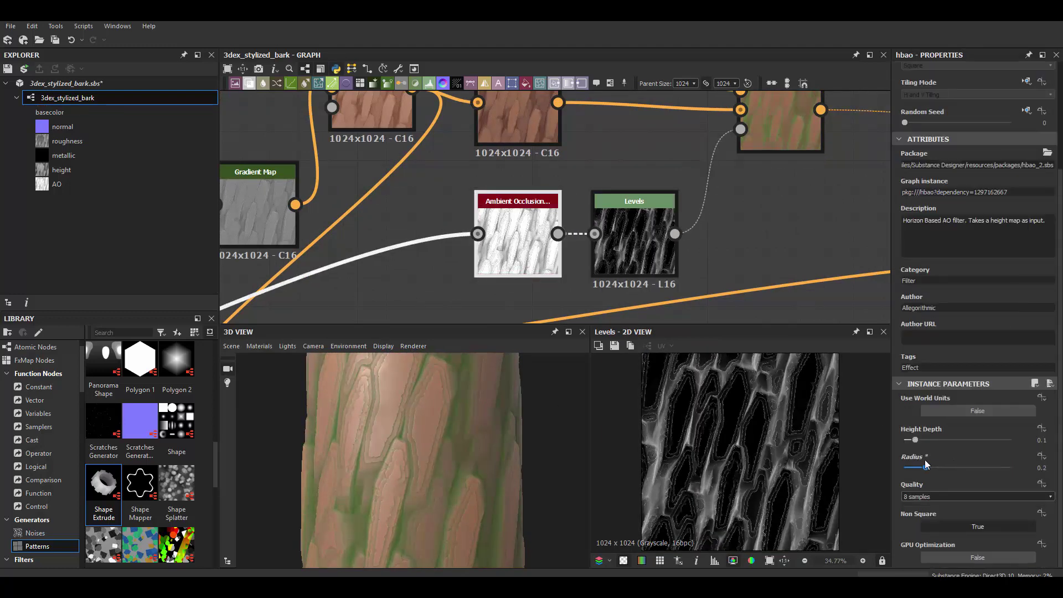
left_click_drag(961, 459, 962, 460)
left_click_drag(915, 440, 908, 437)
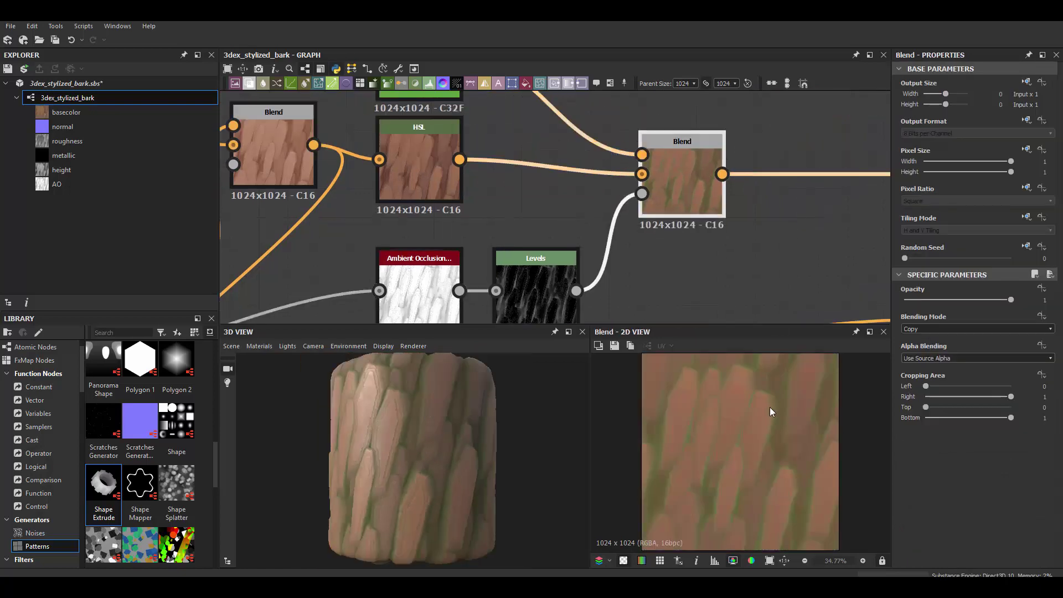
scroll(770, 408, "down", 2)
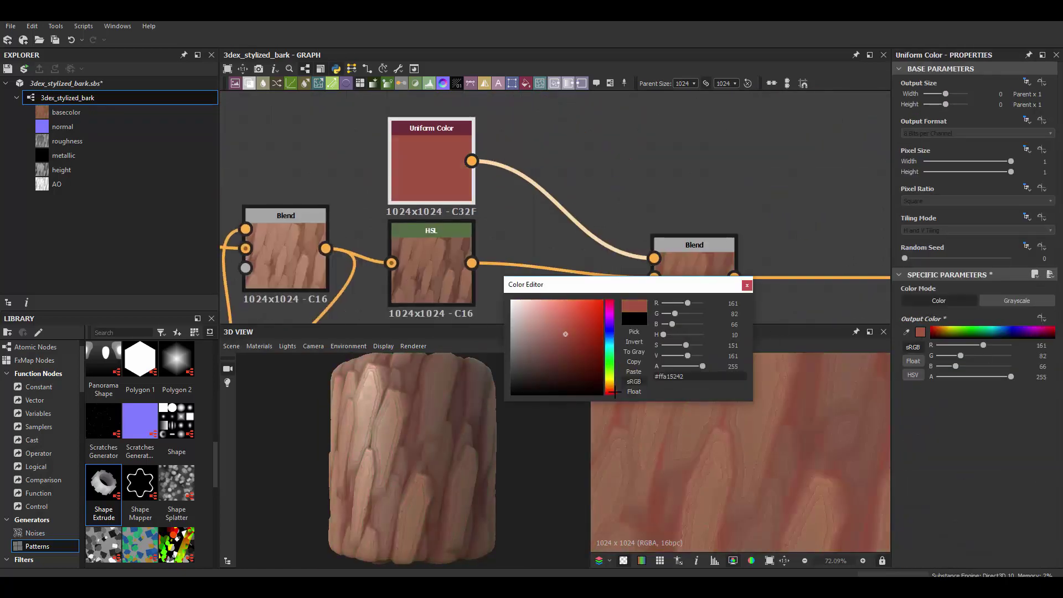
- Shift the Uniform Color tint toward a dusky dark red
left_click_drag(614, 399, 616, 312)
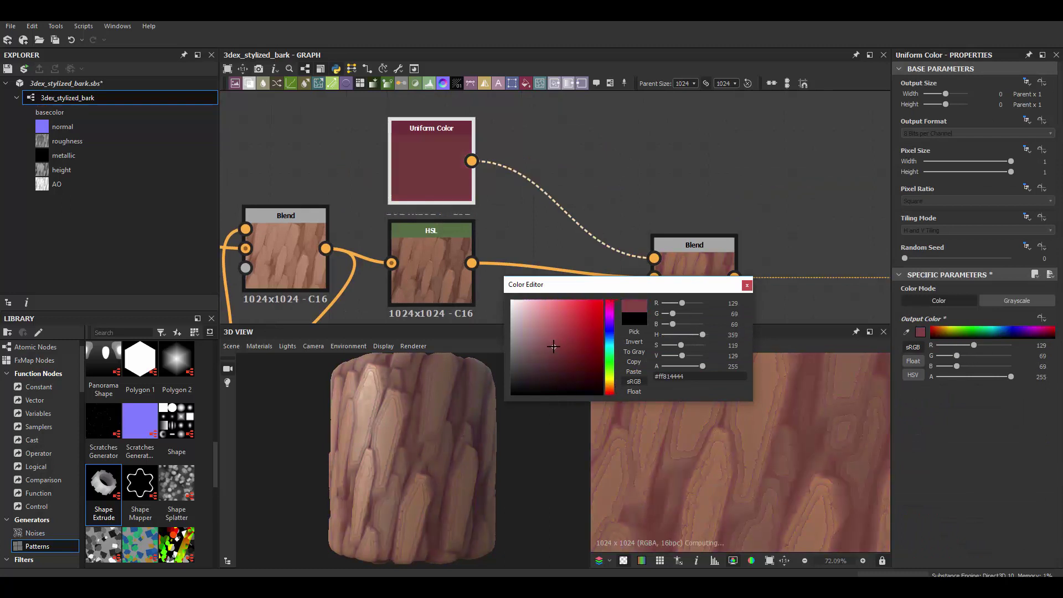
left_click(747, 285)
left_click(689, 284)
- Set the tint Blend node's opacity to 0.48
left_click(427, 277)
left_click(704, 294)
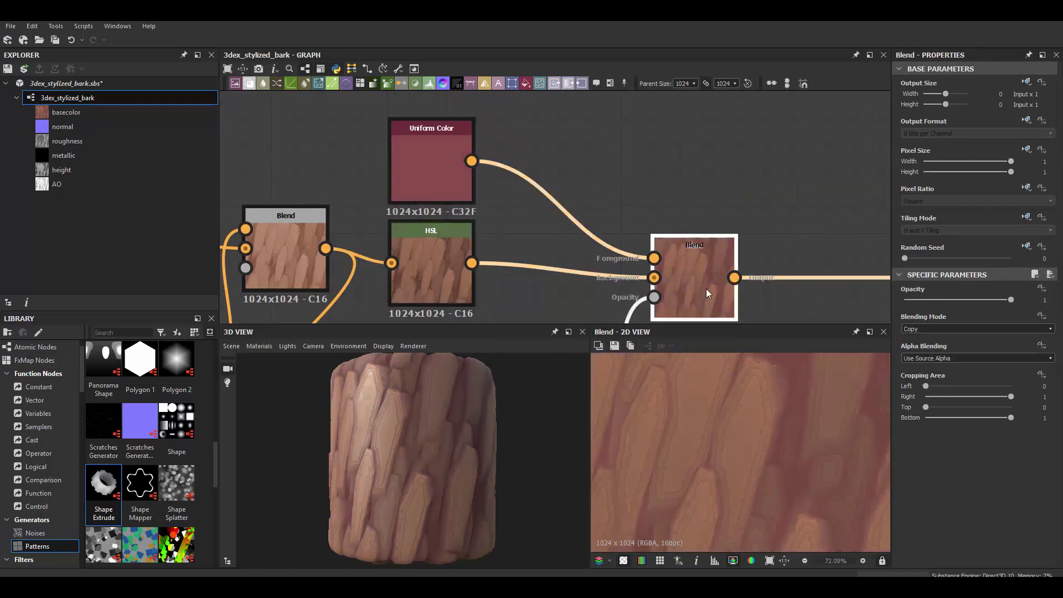
scroll(496, 463, "down", 3)
scroll(741, 451, "down", 4)
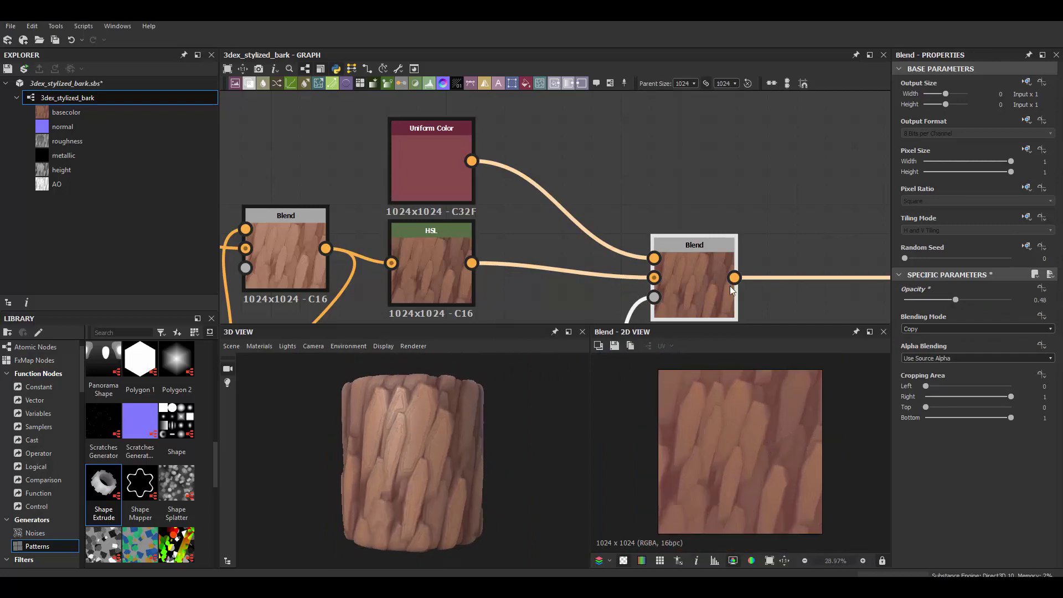
middle_click_drag(387, 250, 685, 132)
middle_click_drag(471, 260, 498, 210)
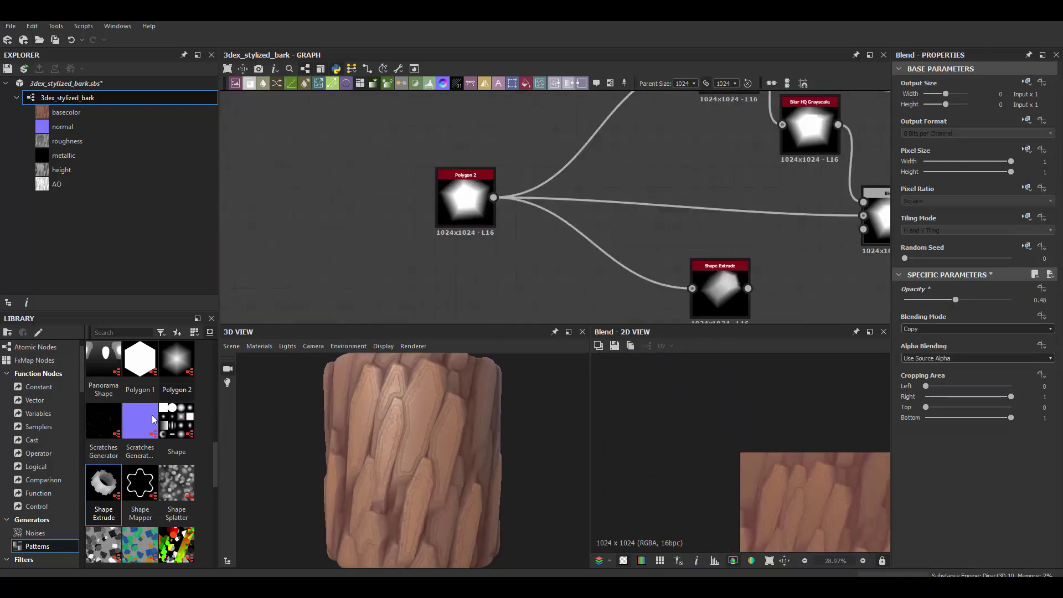
- Add a Stripes pattern and subtract it at very low opacity from the plates
scroll(150, 480, "down", 2)
scroll(149, 479, "down", 2)
left_click_drag(150, 479, 364, 158)
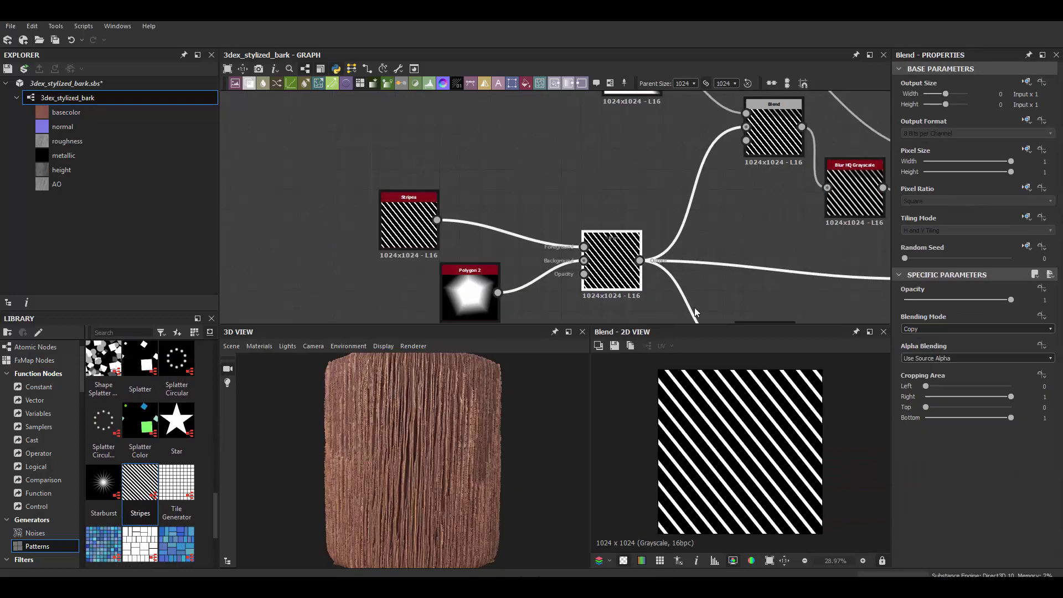
scroll(941, 329, "down", 1)
left_click_drag(1011, 300, 910, 302)
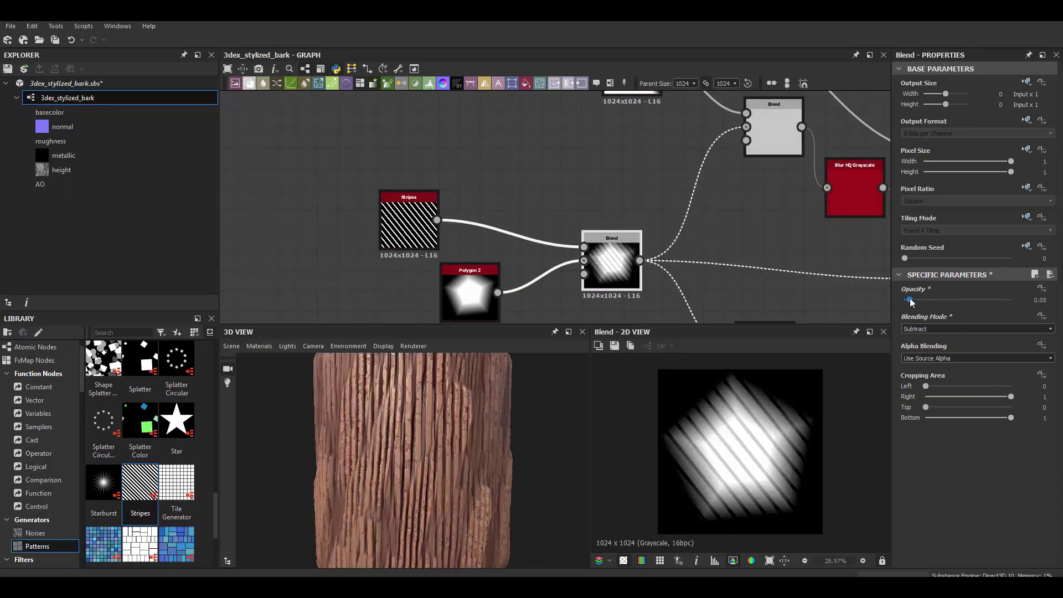
left_click_drag(450, 381, 425, 398)
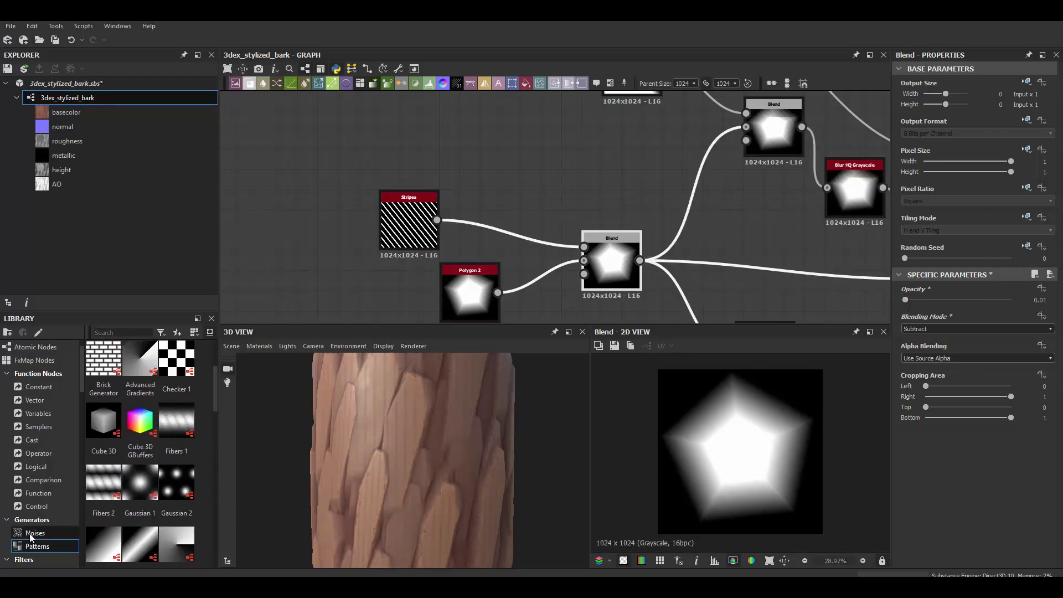
scroll(209, 491, "down", 1)
- Swap in Grunge Map 005 as the Blend foreground, delete Stripes, and place it above Polygon 2
mouse_move(177, 422)
left_mouse_down()
mouse_move(328, 221)
mouse_move(584, 247)
left_mouse_up()
double_click(328, 221)
double_click(611, 260)
left_click_drag(906, 299, 915, 300)
left_click(409, 221)
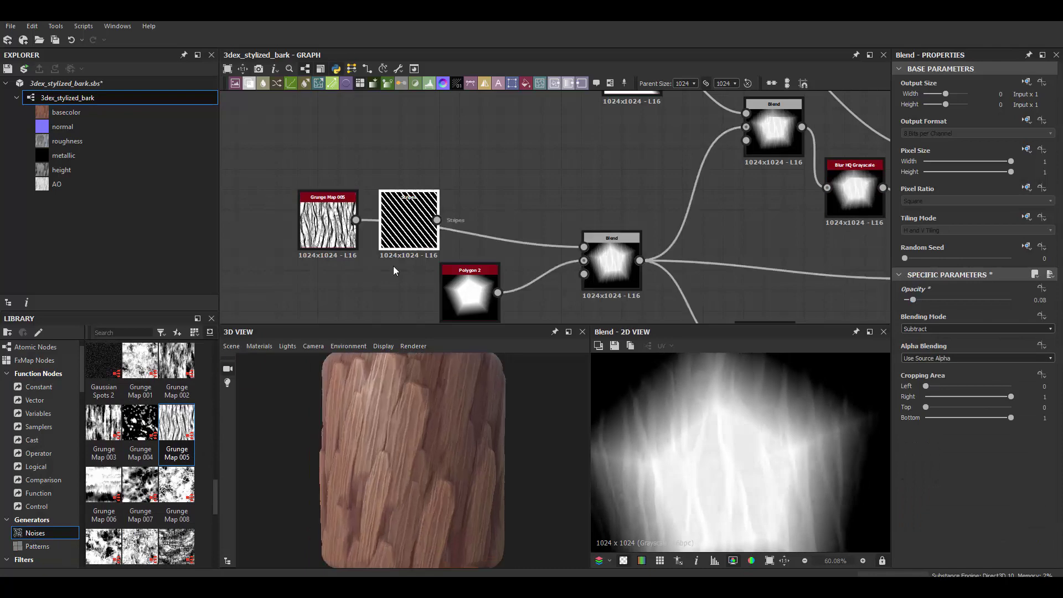
key("Delete")
left_click_drag(328, 222, 469, 197)
middle_click_drag(592, 255, 512, 226)
left_click(530, 230)
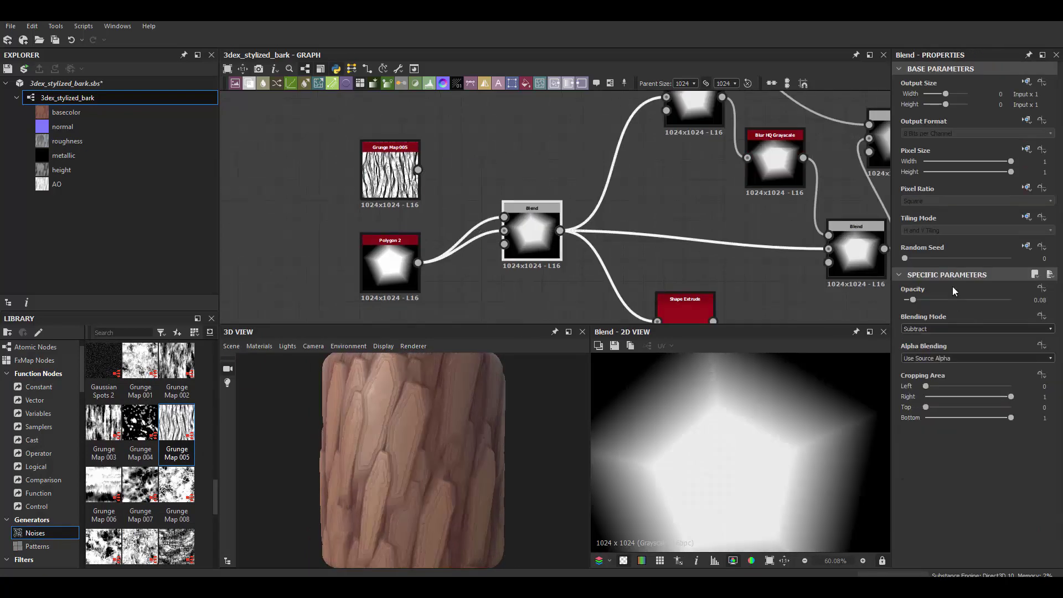
scroll(459, 210, "down", 2)
scroll(451, 197, "down", 2)
scroll(443, 187, "down", 1)
- Insert a Blend after the height Blends with Grunge Map 005 as foreground, raising balance and contrast
scroll(391, 202, "up", 1)
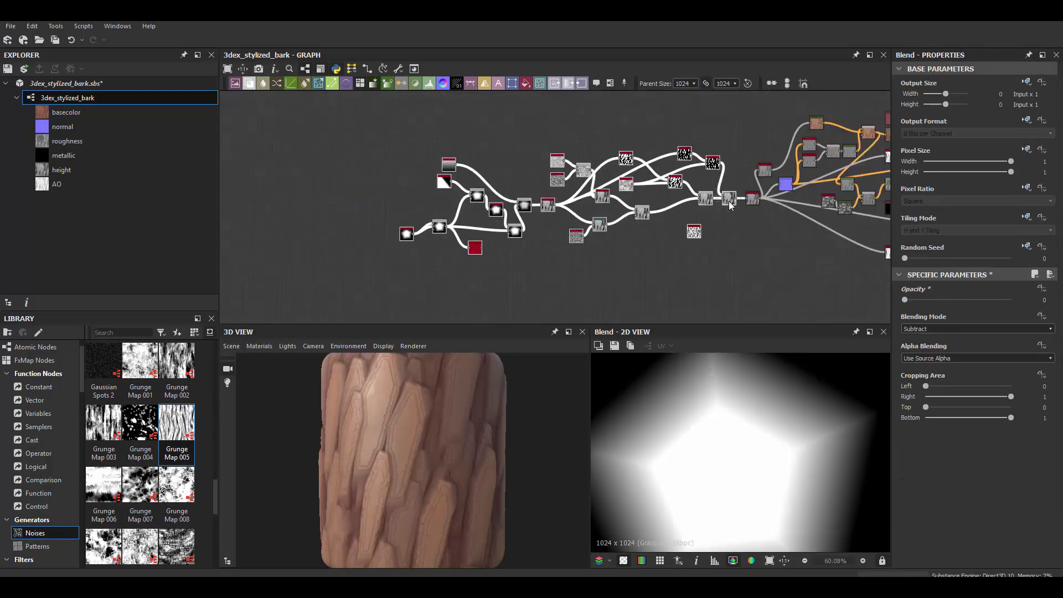
scroll(391, 202, "up", 4)
left_click_drag(277, 83, 770, 166)
left_click_drag(674, 262, 737, 148)
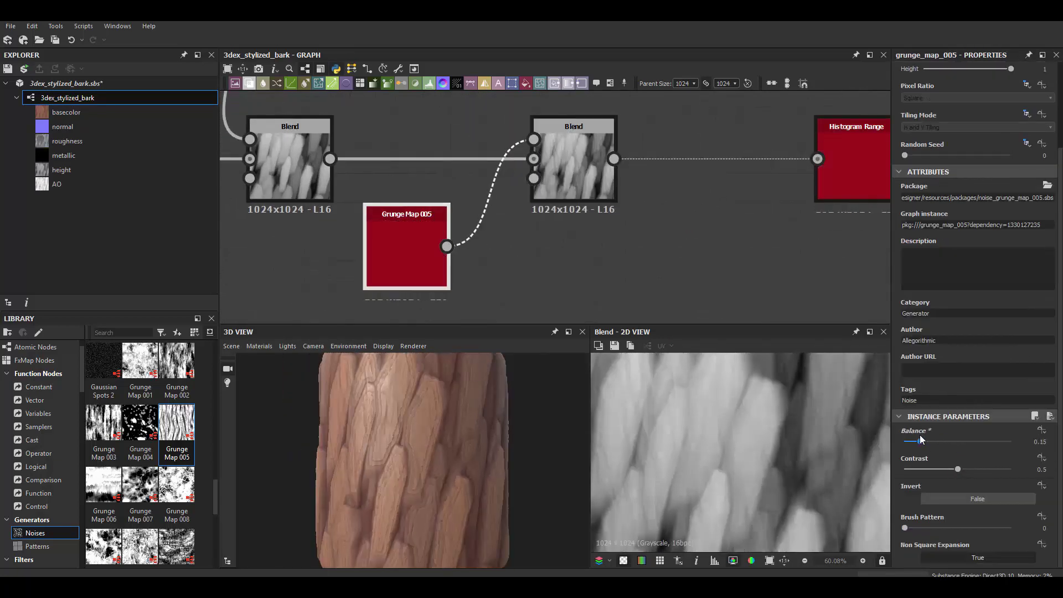
left_click_drag(931, 441, 933, 442)
left_click_drag(434, 414, 406, 438)
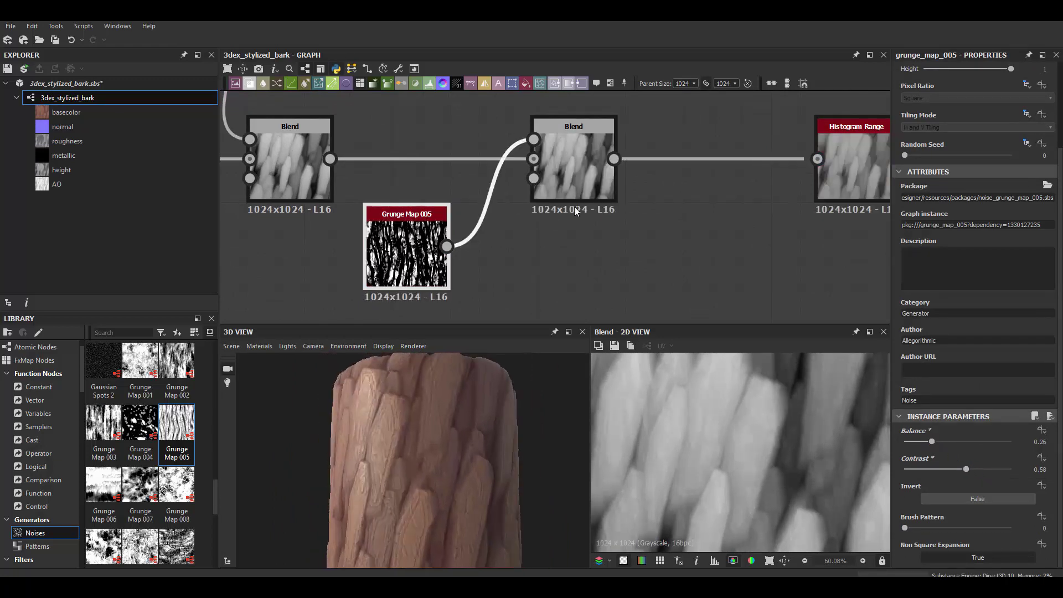
- Lower the grunge Blend's opacity to 0.03
scroll(573, 205, "down", 1)
left_click(574, 183)
left_click_drag(912, 299, 907, 300)
scroll(439, 447, "up", 3)
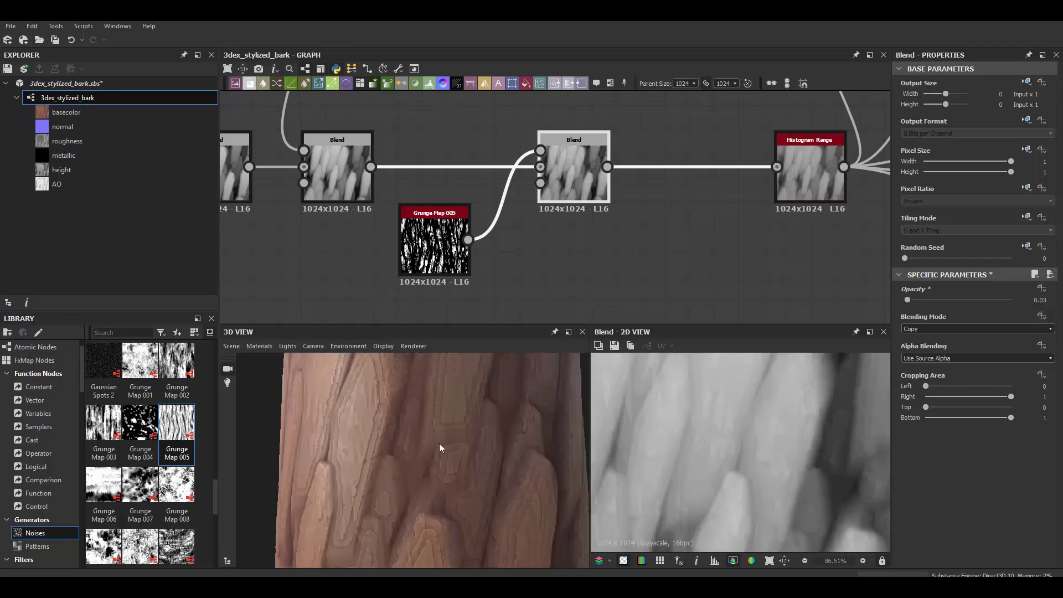
scroll(439, 446, "down", 3)
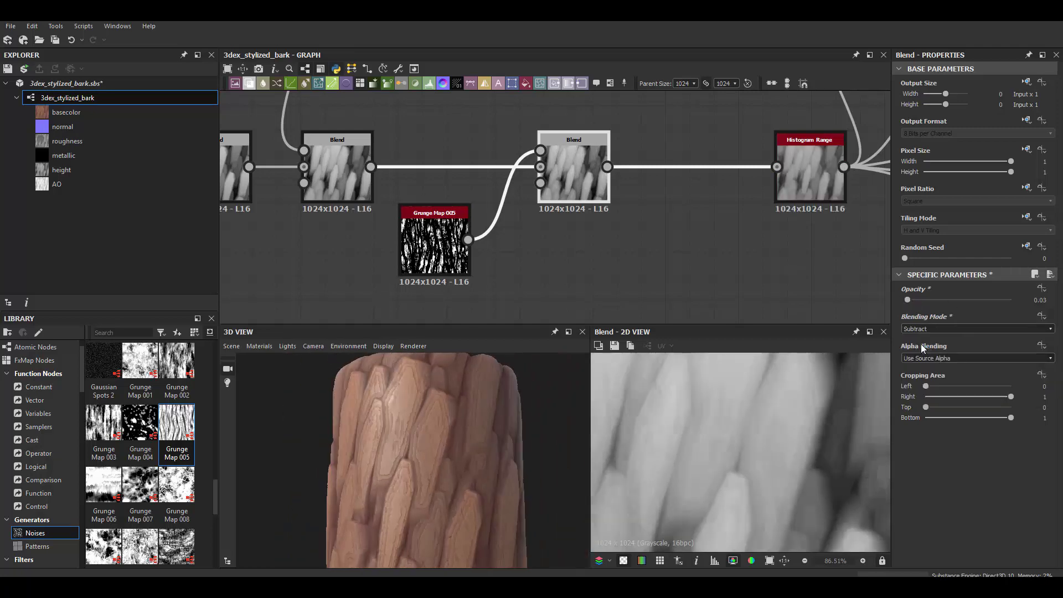
- Add a Directional Warp after Grunge Map 005
left_click(443, 259)
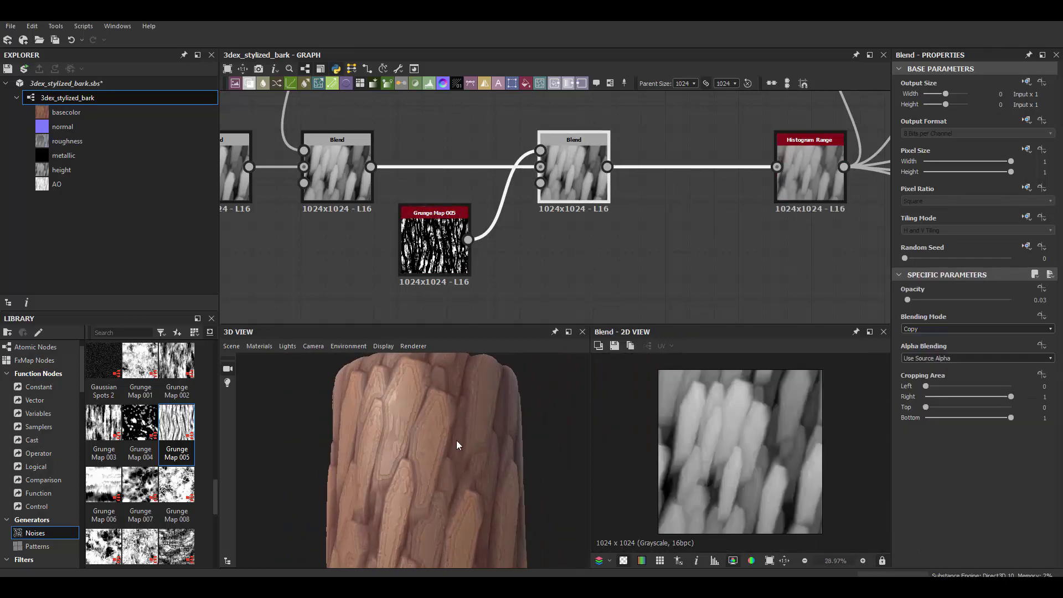
scroll(477, 443, "up", 3)
scroll(480, 441, "up", 2)
scroll(499, 194, "down", 3)
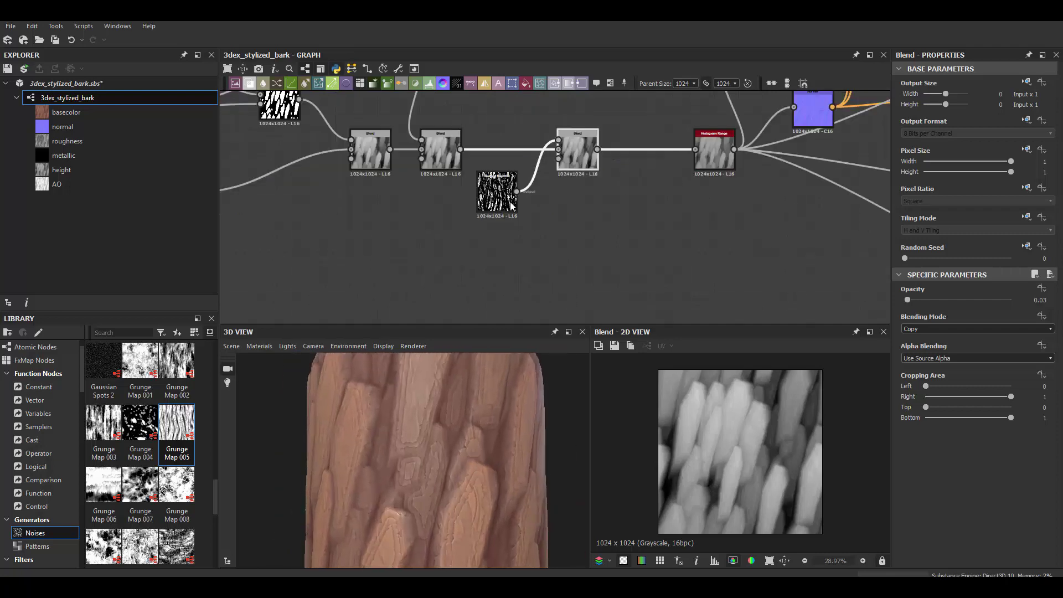
left_click_drag(485, 255, 567, 241)
left_click(604, 261)
scroll(585, 230, "down", 3)
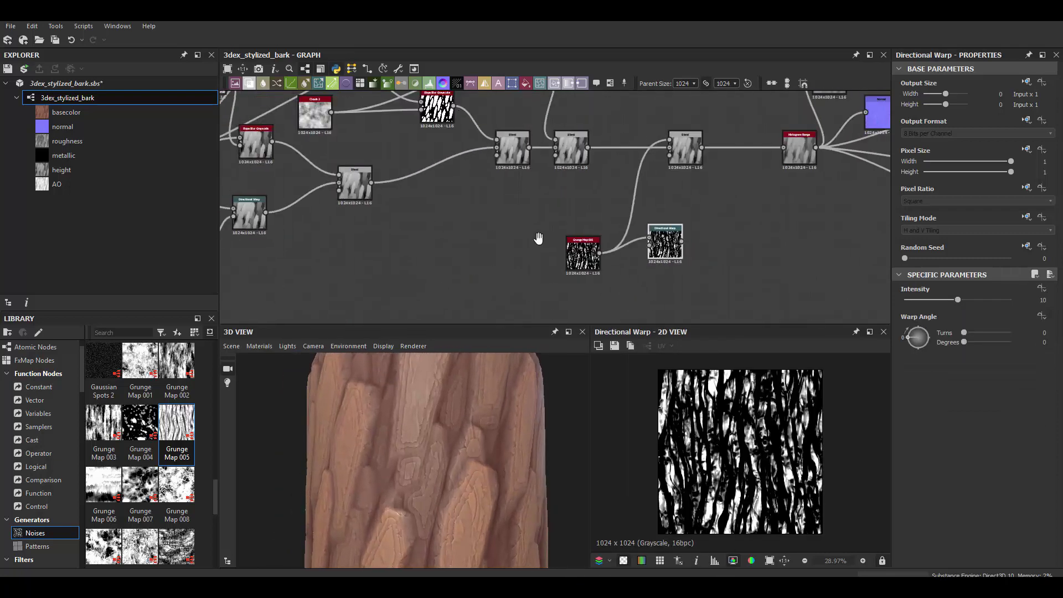
scroll(553, 193, "up", 3)
- Feed the warped grunge into the Blend and arrange the warp and grunge nodes lower
left_click_drag(628, 234, 605, 123)
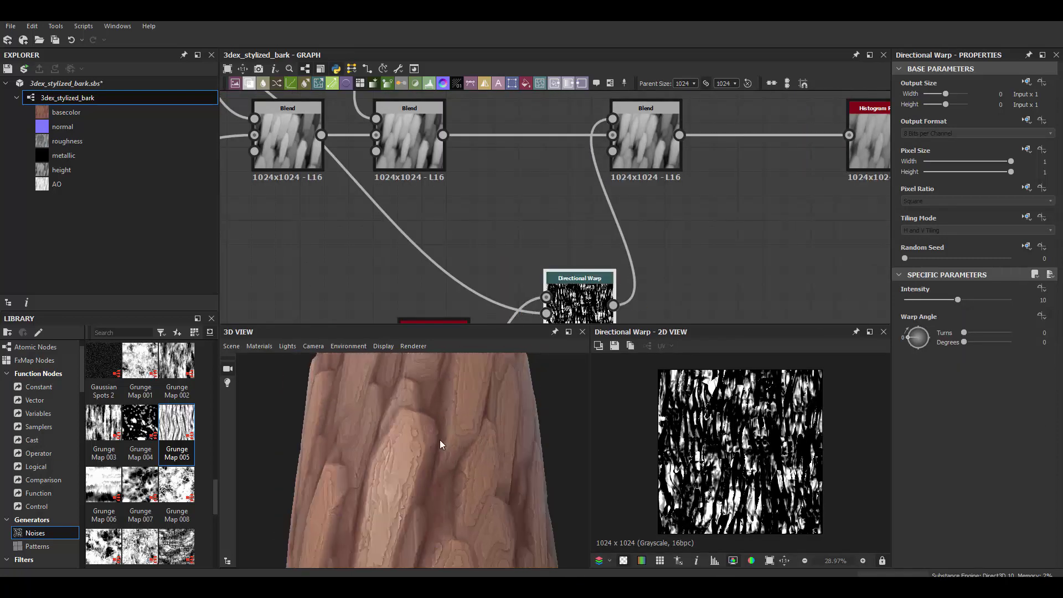
scroll(581, 221, "down", 2)
mouse_move(607, 241)
left_mouse_down()
mouse_move(567, 224)
mouse_move(588, 276)
left_mouse_up()
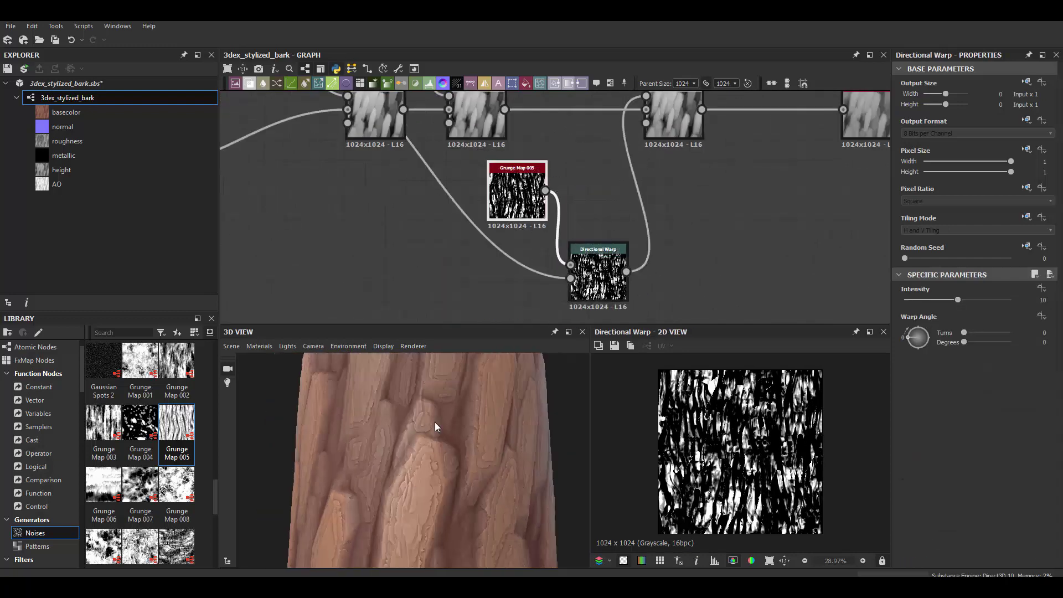
scroll(434, 422, "down", 3)
left_click_drag(427, 449, 431, 451)
right_click(254, 376)
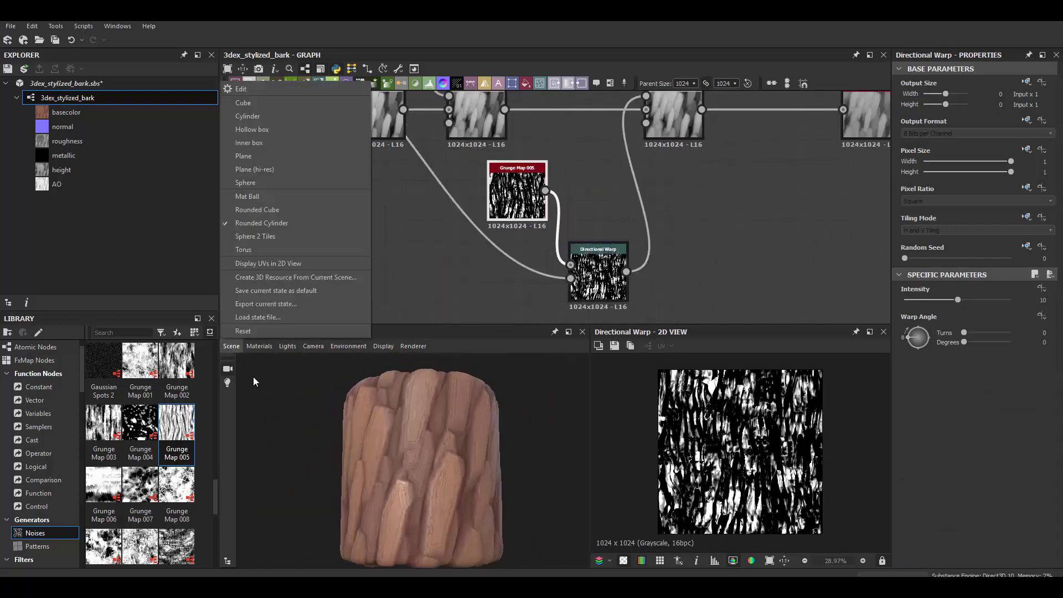
key("Escape")
scroll(438, 418, "up", 5)
mouse_move(437, 418)
left_mouse_down()
mouse_move(460, 426)
mouse_move(406, 432)
mouse_move(403, 418)
mouse_move(444, 471)
mouse_move(408, 417)
left_mouse_up()
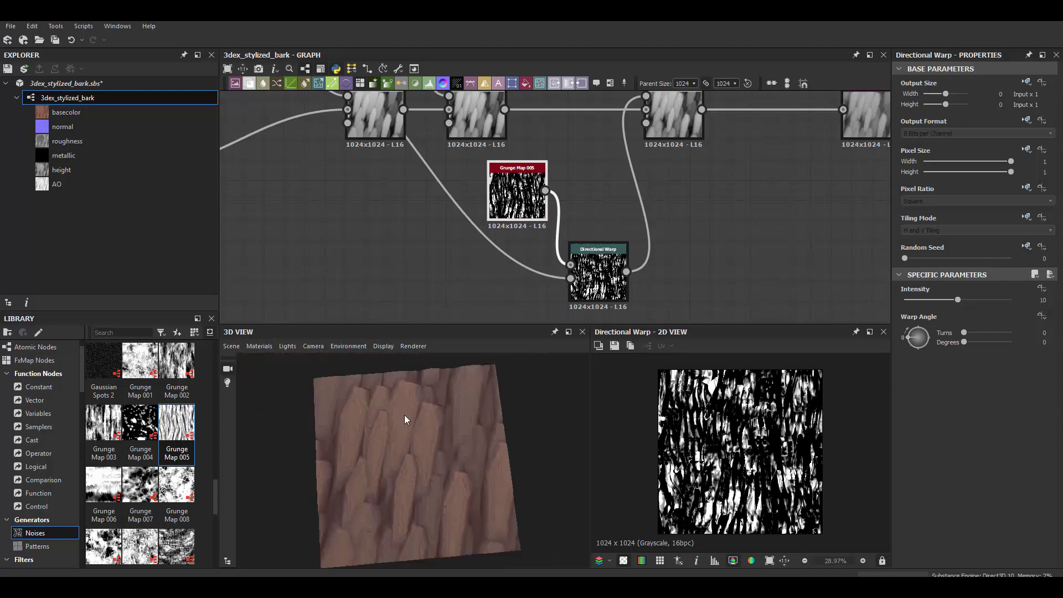
scroll(408, 418, "up", 3)
left_click(232, 347)
left_click(260, 241)
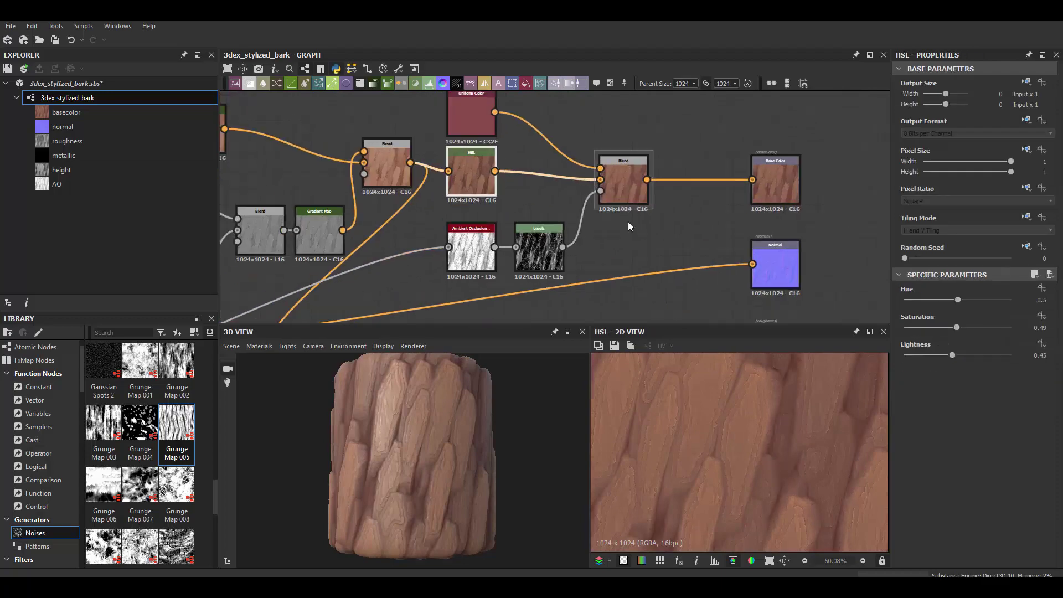
scroll(494, 222, "up", 2)
double_click(739, 204)
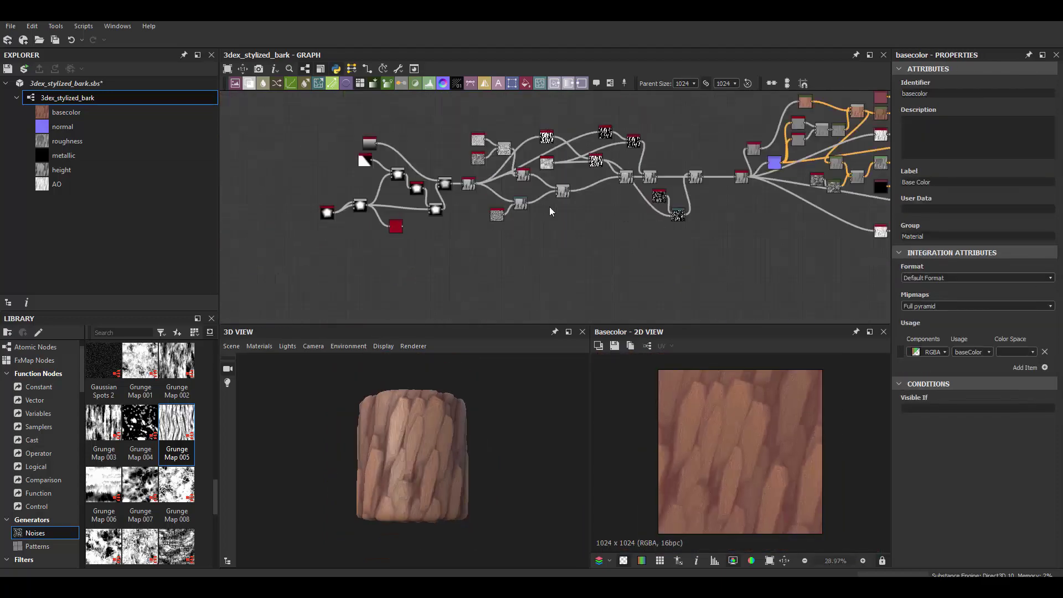